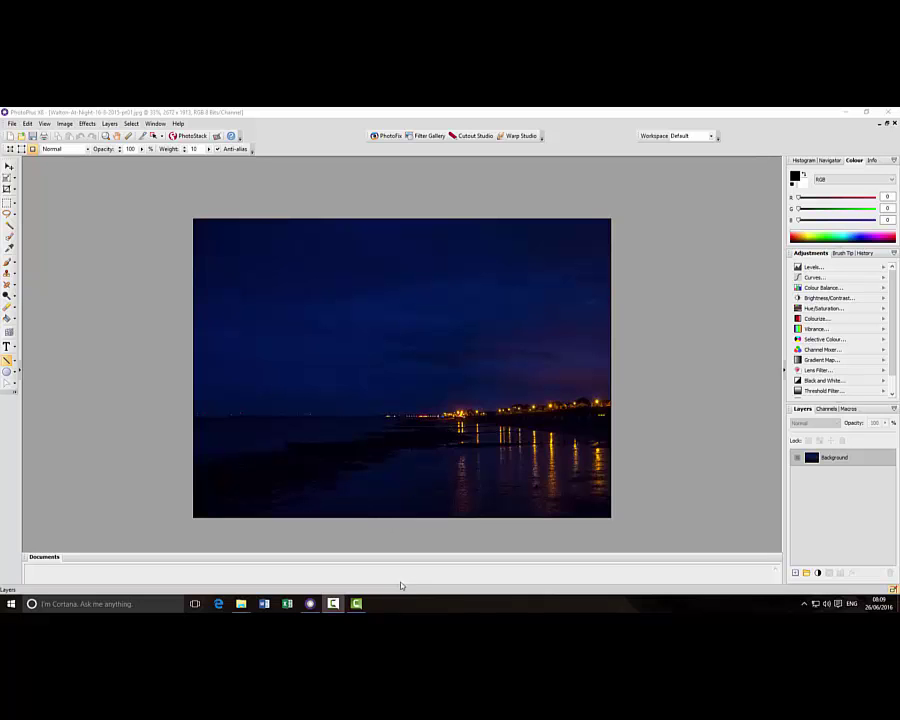
# Switch to the finished withStarburst photo from the Documents panel and zoom to inspect it
pyautogui.click(401, 586)
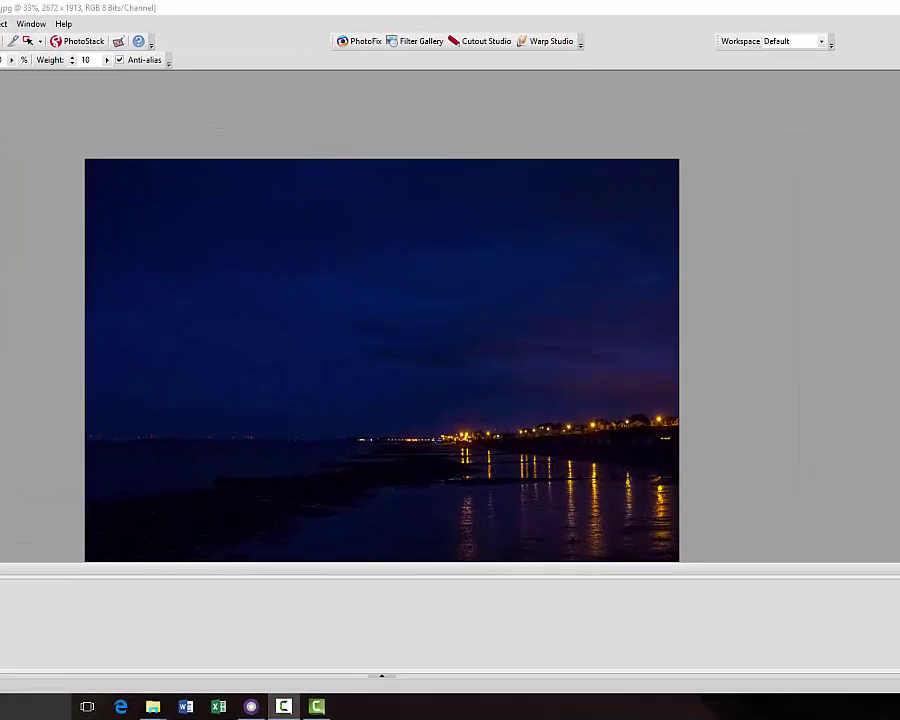
pyautogui.doubleClick(60, 595)
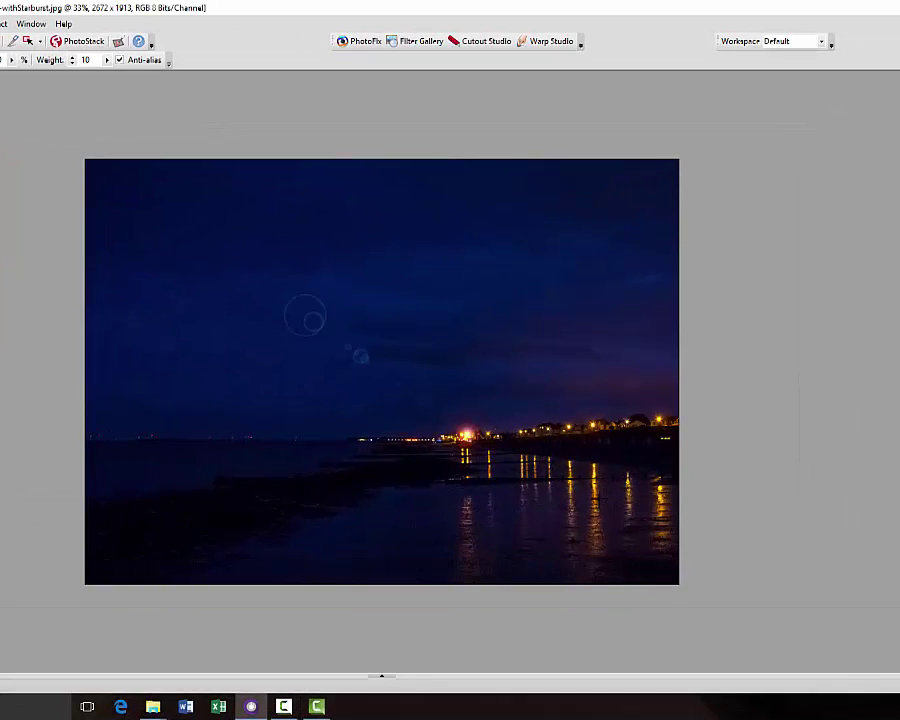
pyautogui.scroll(3, 746, 457)
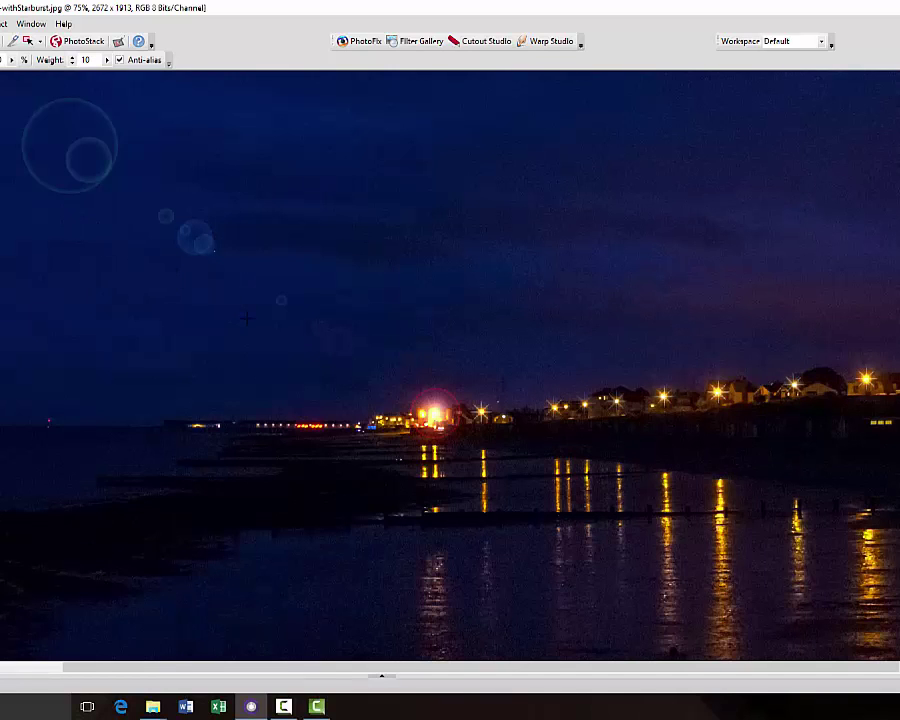
pyautogui.scroll(-3, 248, 319)
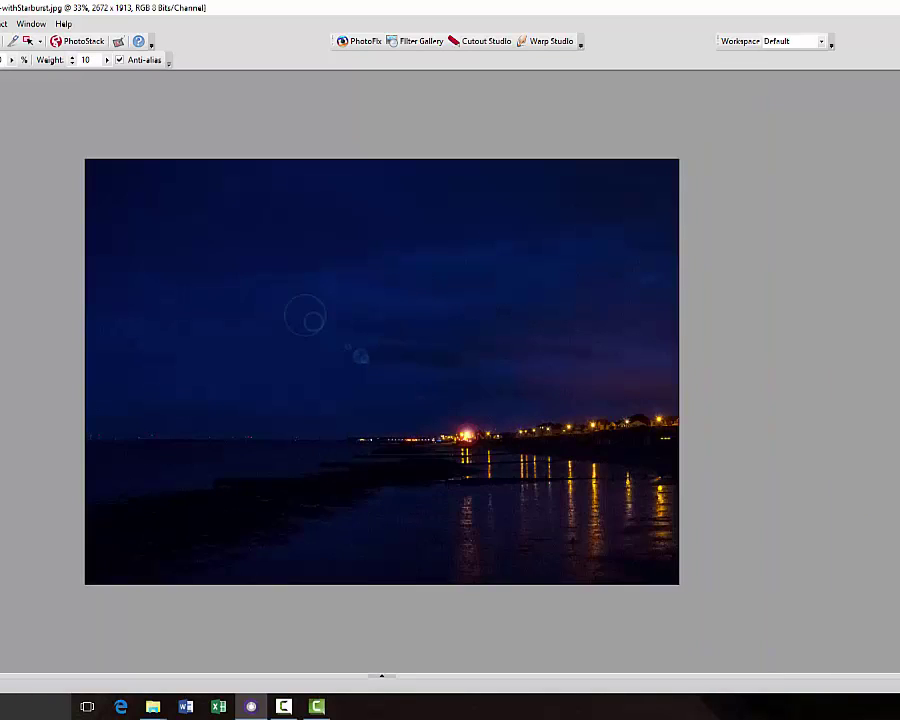
pyautogui.click(381, 677)
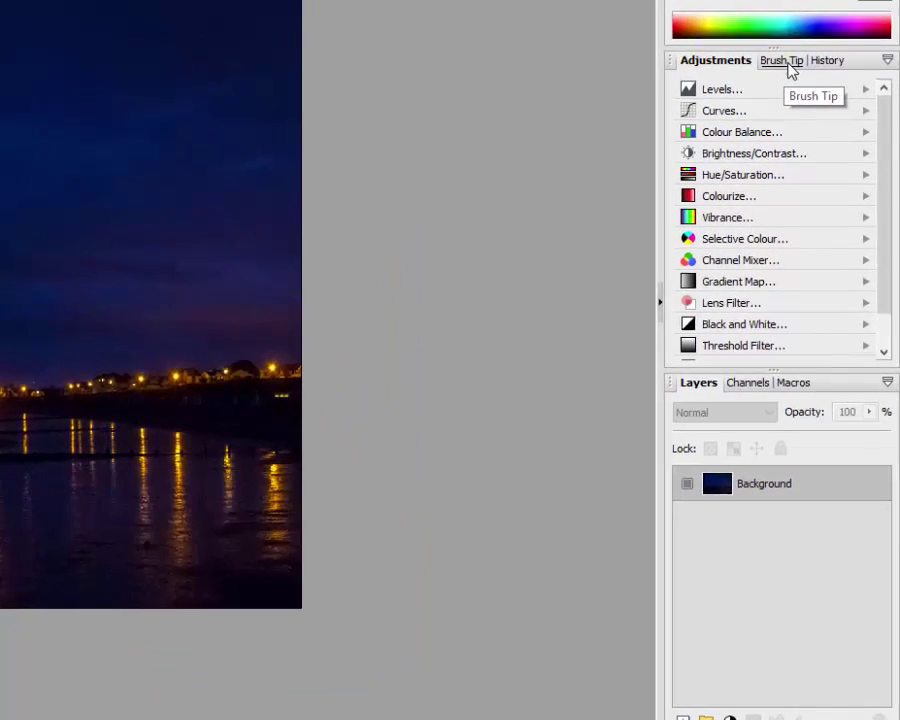
# Show the Brush Tip tab and check its categories, keeping Basic selected
pyautogui.click(790, 64)
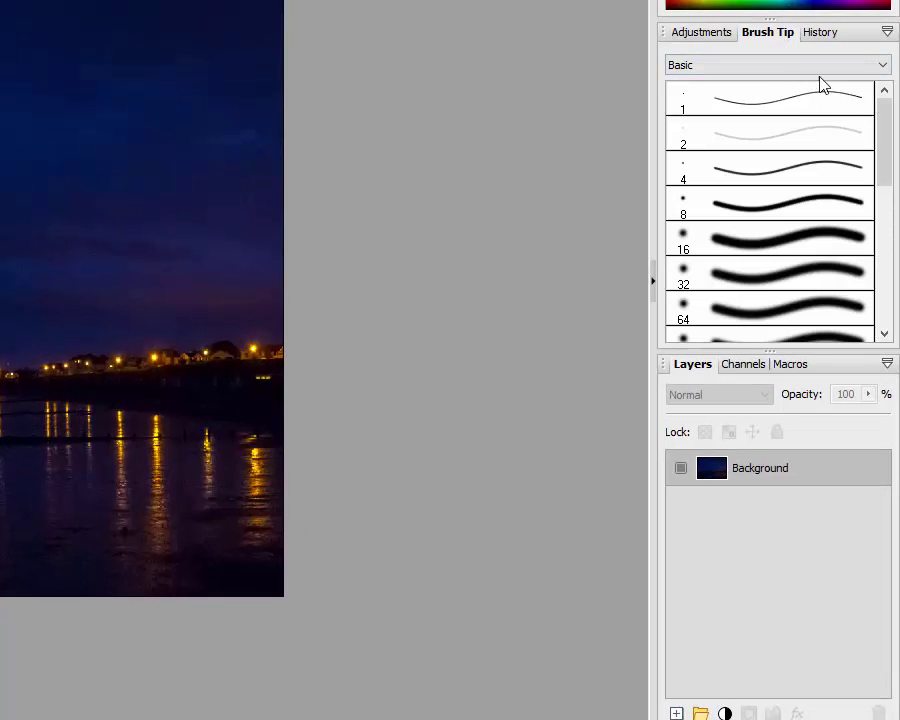
pyautogui.click(884, 70)
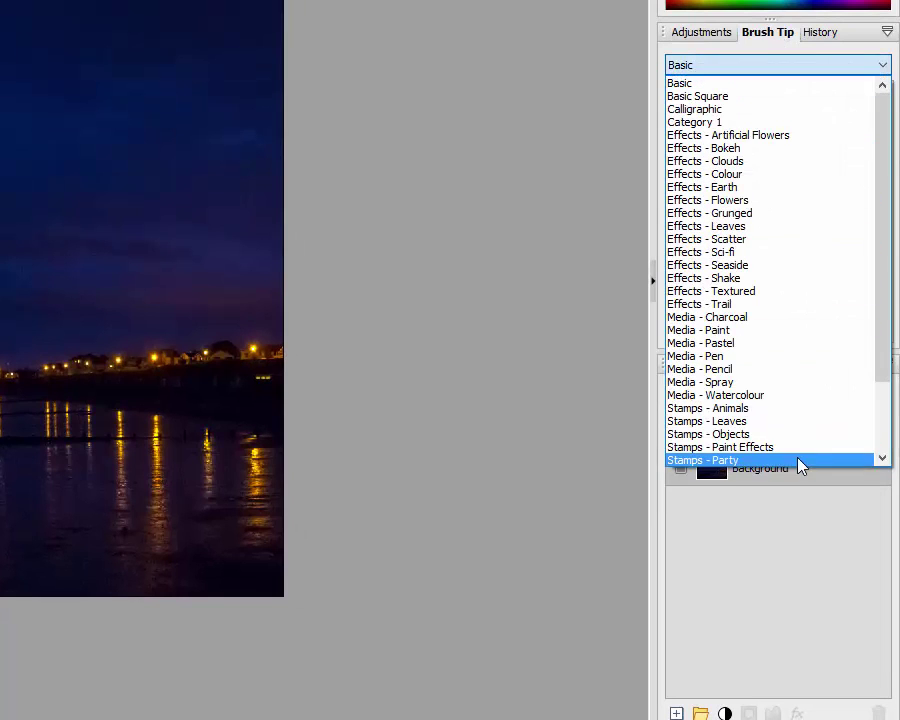
pyautogui.click(890, 63)
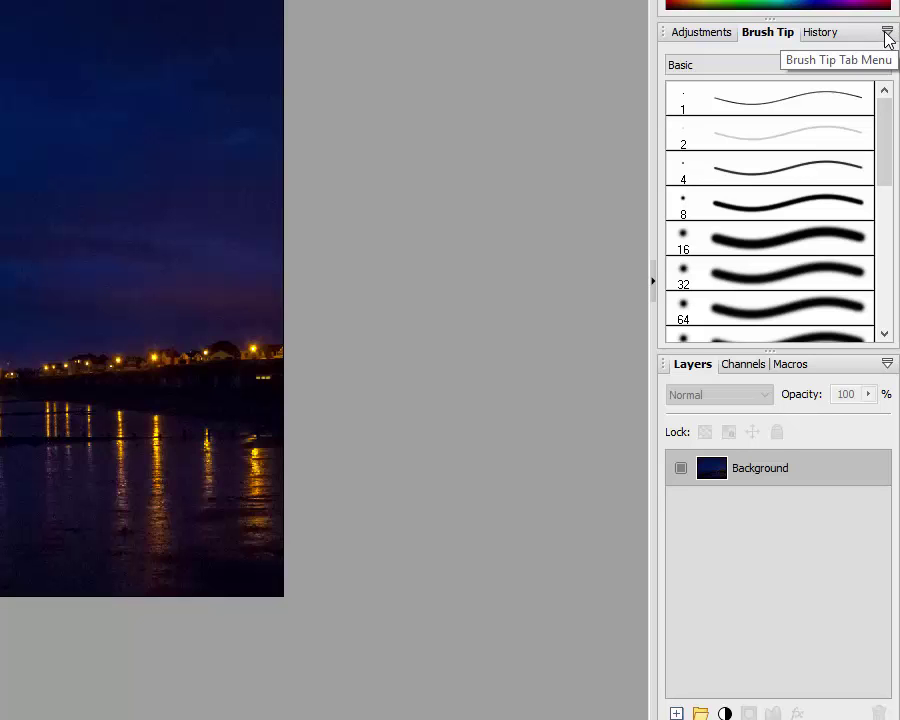
# Add a brush category named 'Starburst' and keep it as the chosen category
pyautogui.click(887, 36)
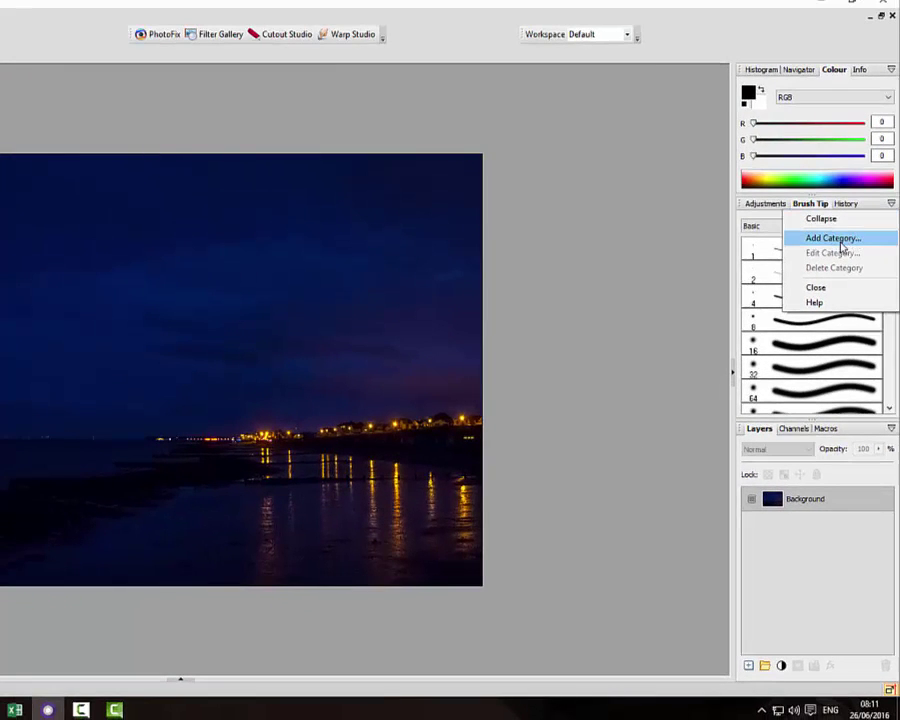
pyautogui.click(833, 238)
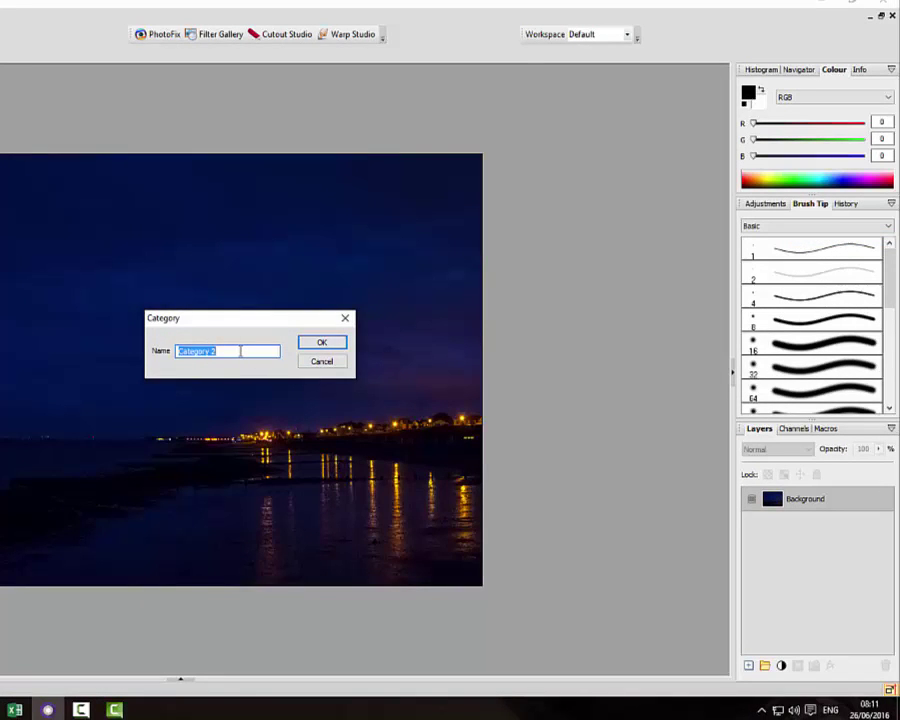
pyautogui.write('Starburst')
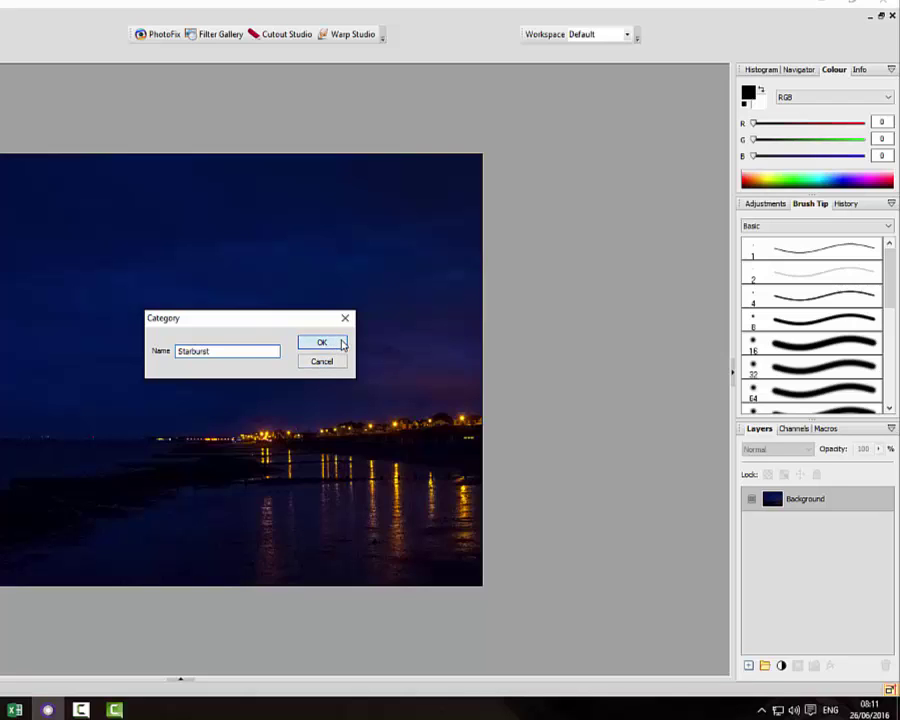
pyautogui.click(341, 343)
pyautogui.click(891, 228)
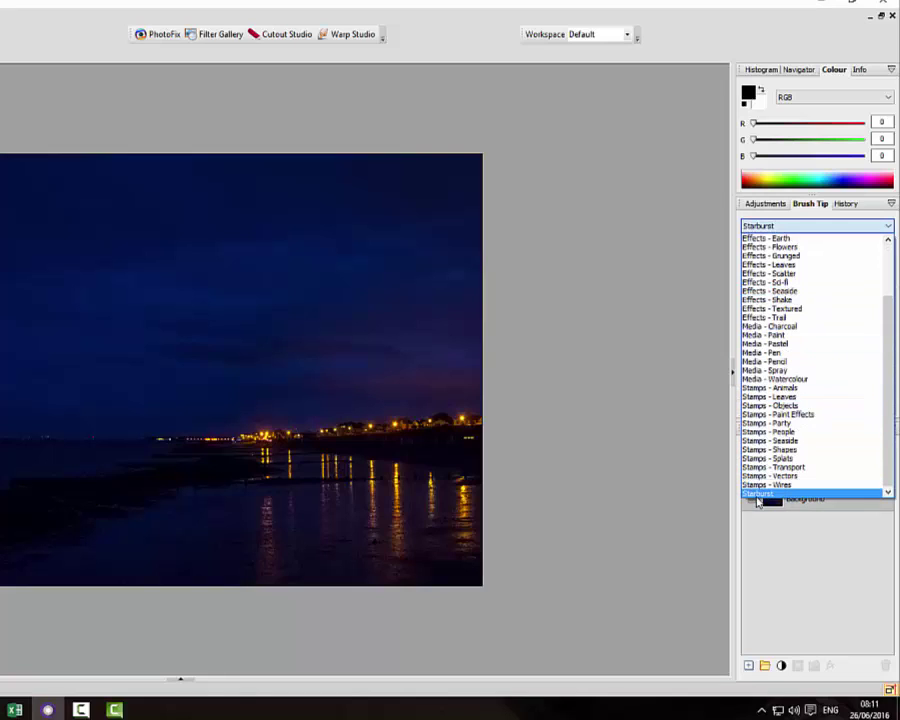
pyautogui.click(696, 537)
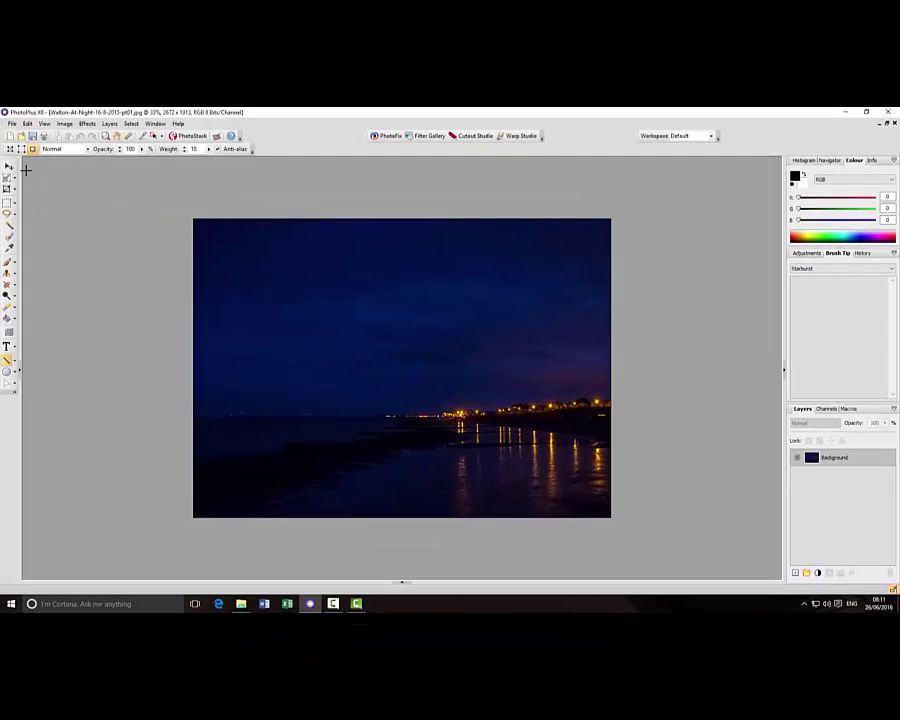
# Create a blank white 1000 × 1000 px image
pyautogui.click(12, 123)
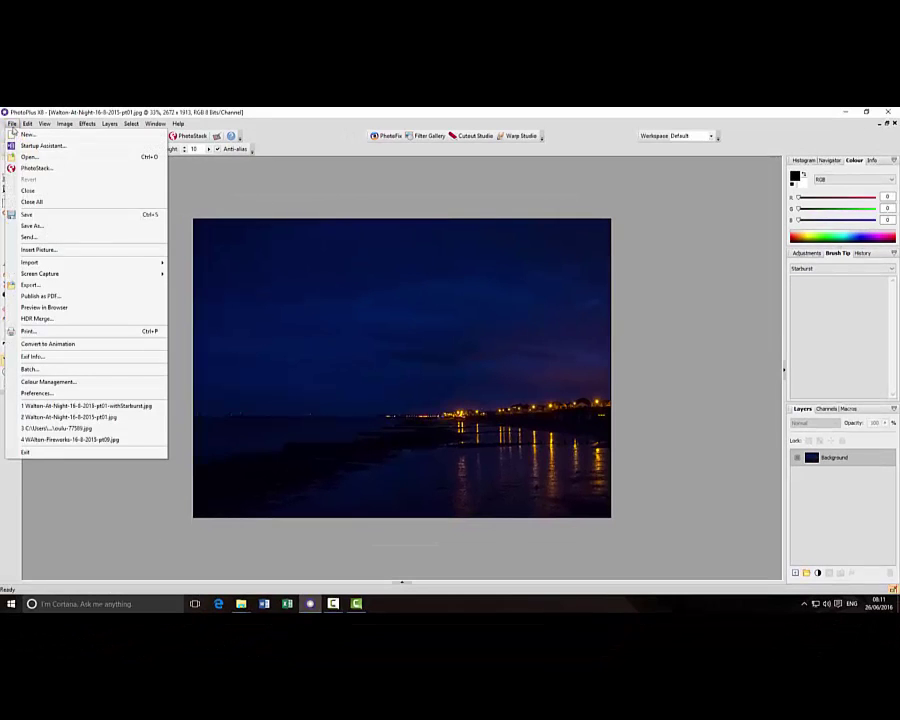
pyautogui.click(27, 135)
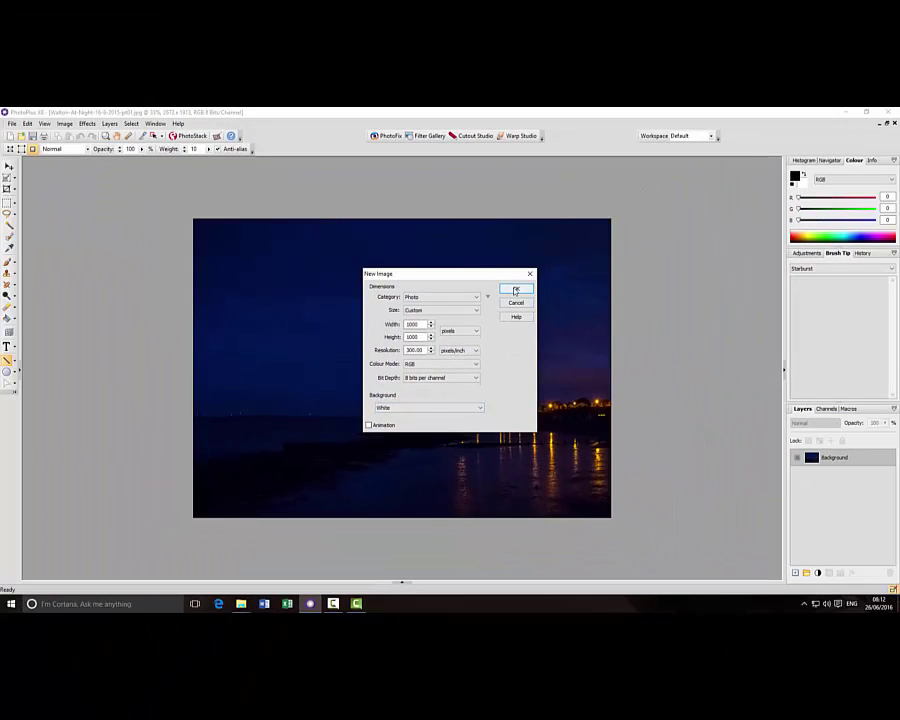
pyautogui.click(516, 290)
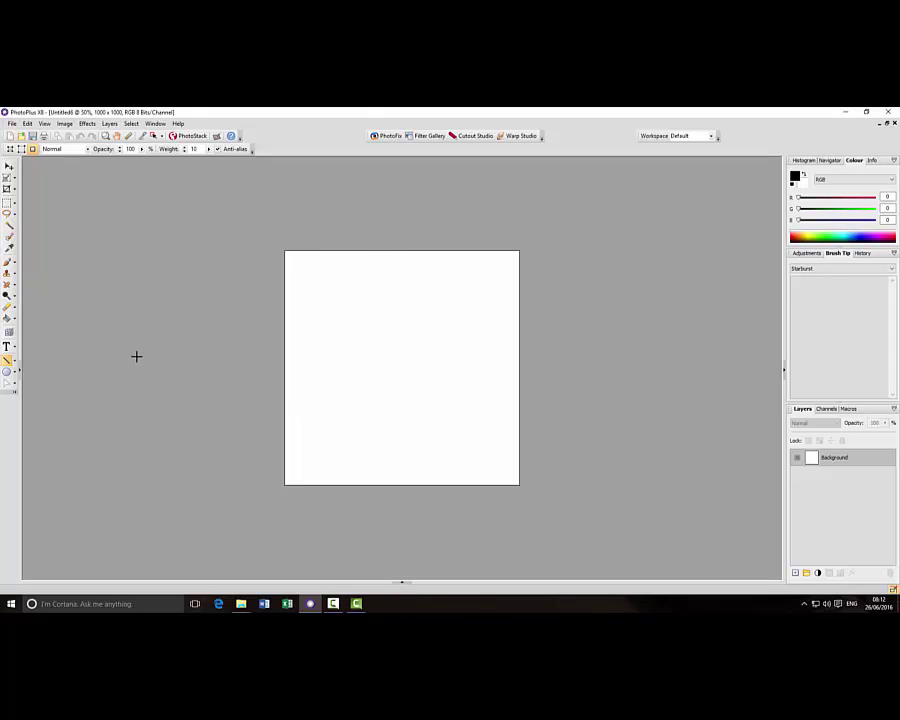
# Create two more blank white images and switch to Untitled6
pyautogui.click(12, 124)
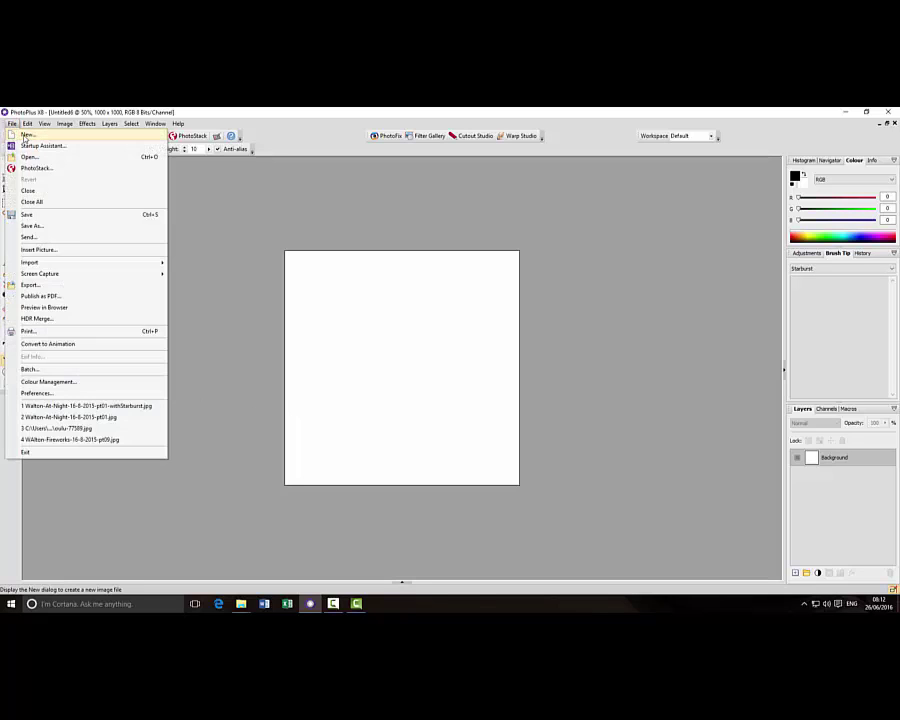
pyautogui.click(25, 136)
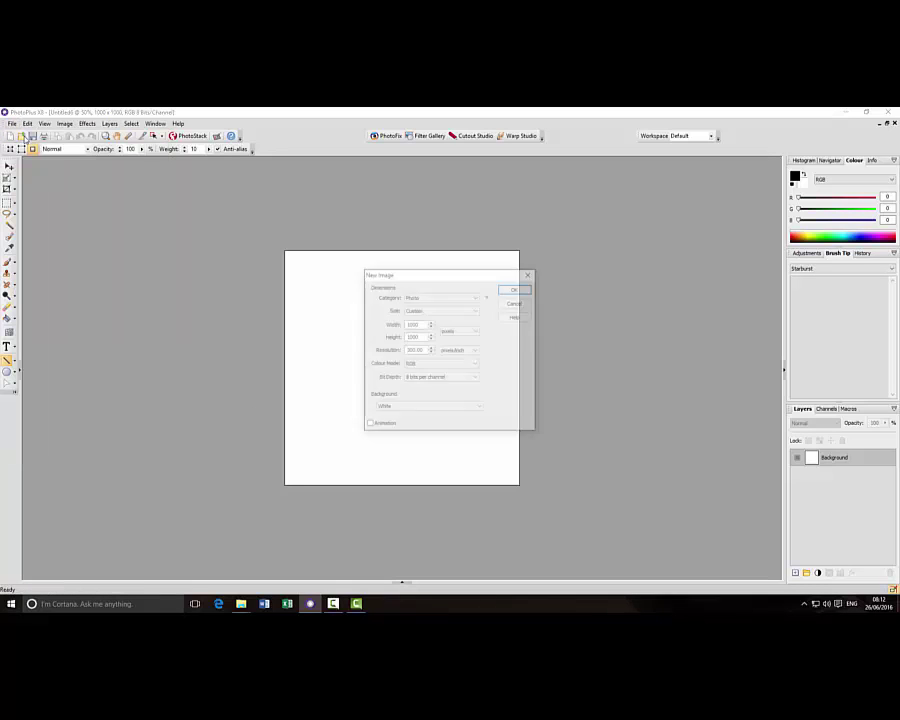
pyautogui.click(516, 292)
pyautogui.click(12, 124)
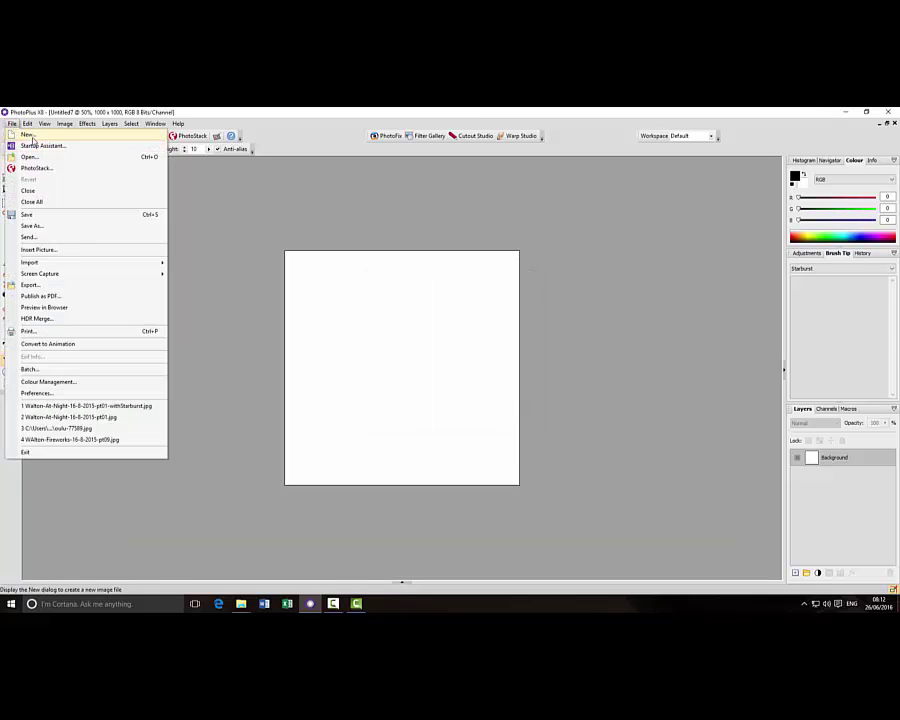
pyautogui.click(32, 138)
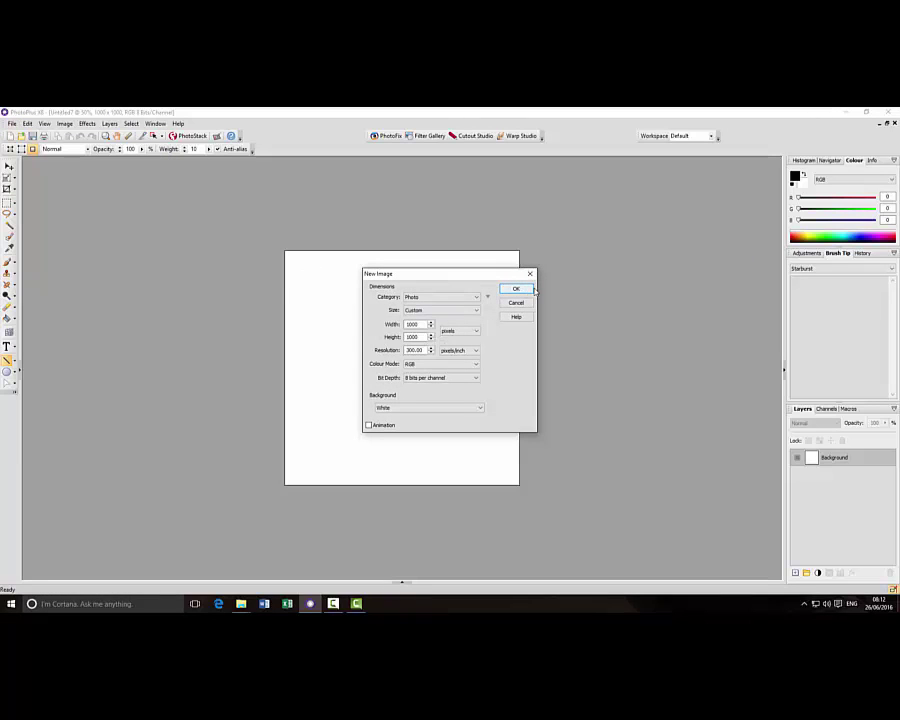
pyautogui.click(516, 289)
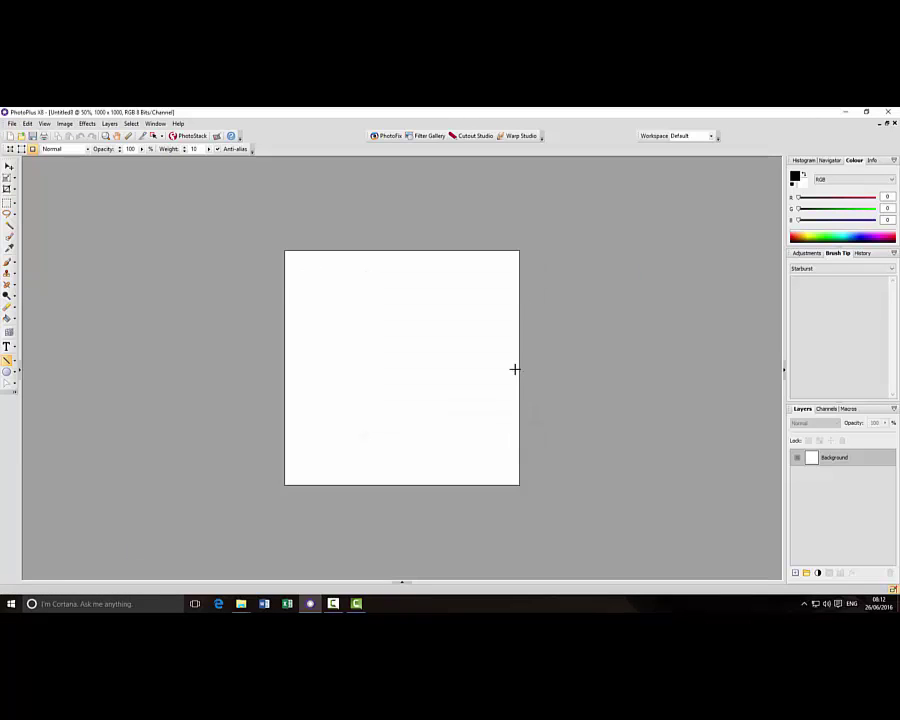
pyautogui.click(402, 581)
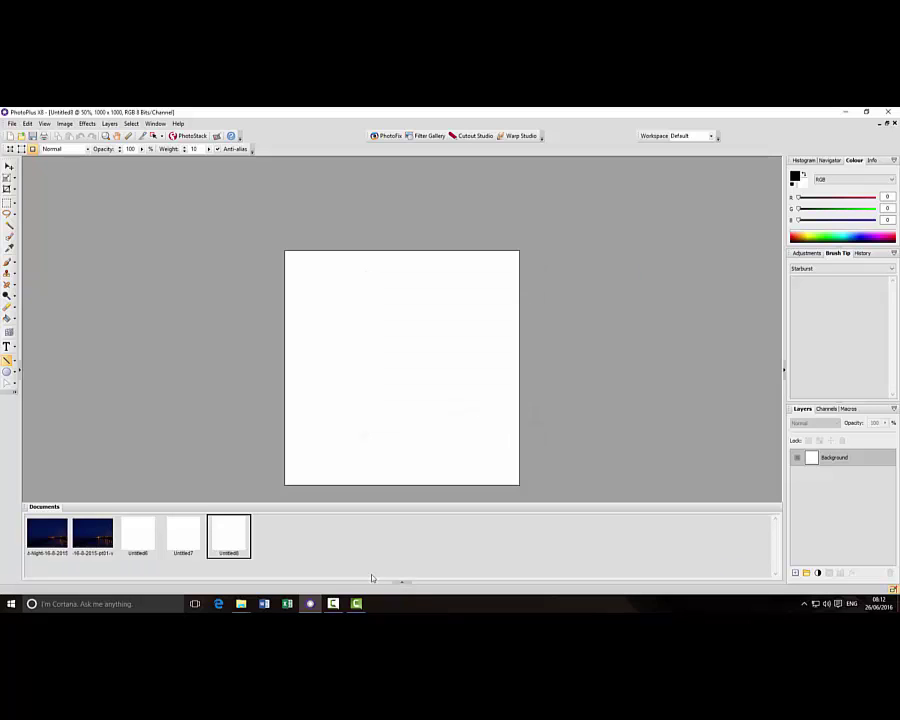
pyautogui.click(140, 535)
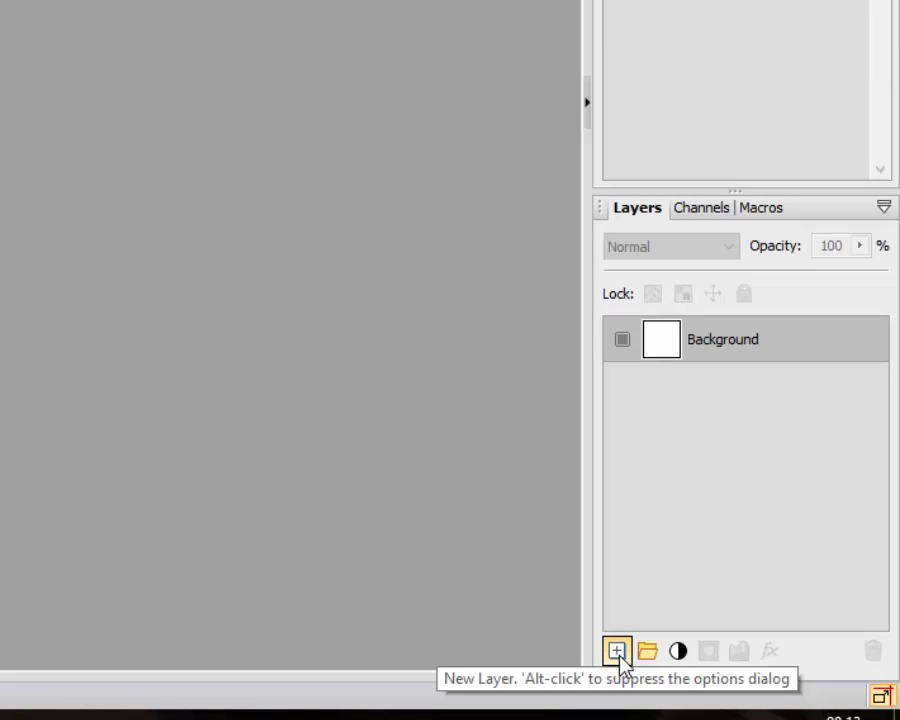
# Add a new transparent Layer 1 above the white Background layer
pyautogui.click(617, 652)
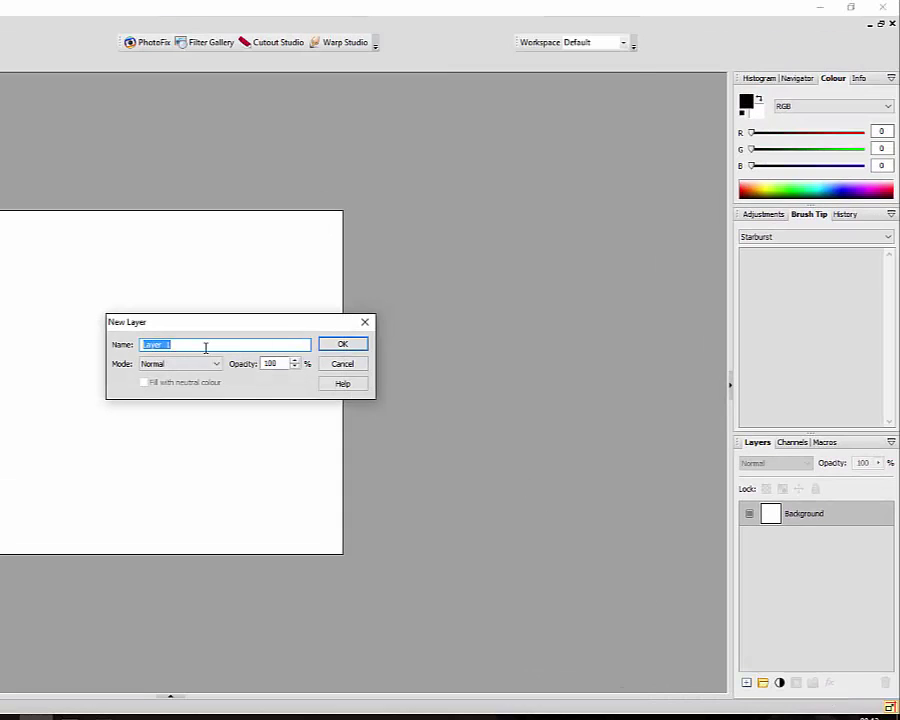
pyautogui.click(361, 347)
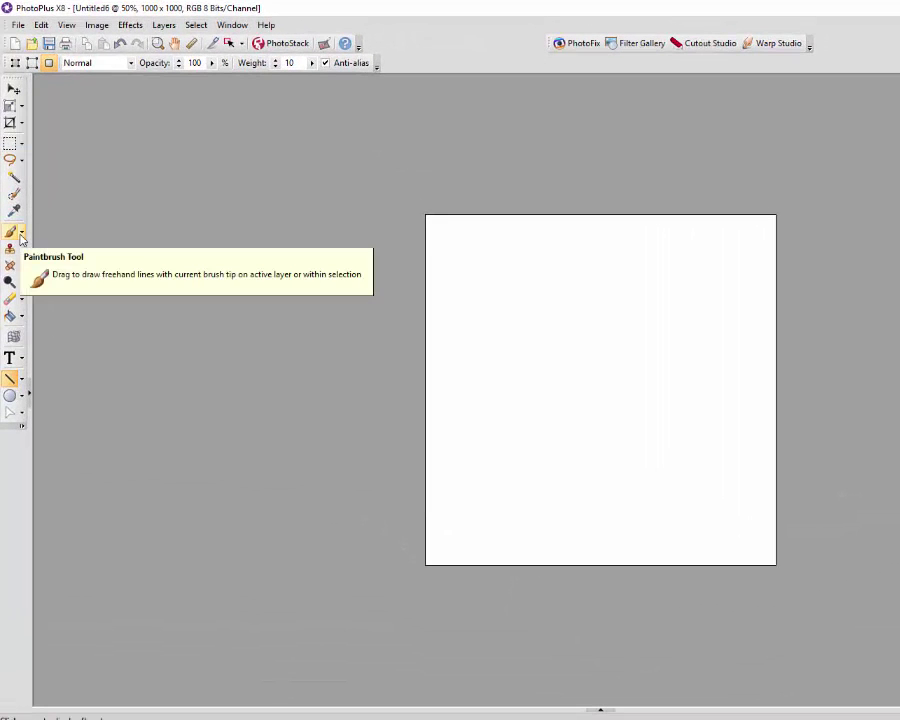
# Draw a thick black vertical line at weight 10 down the canvas with the Line tool
pyautogui.click(21, 234)
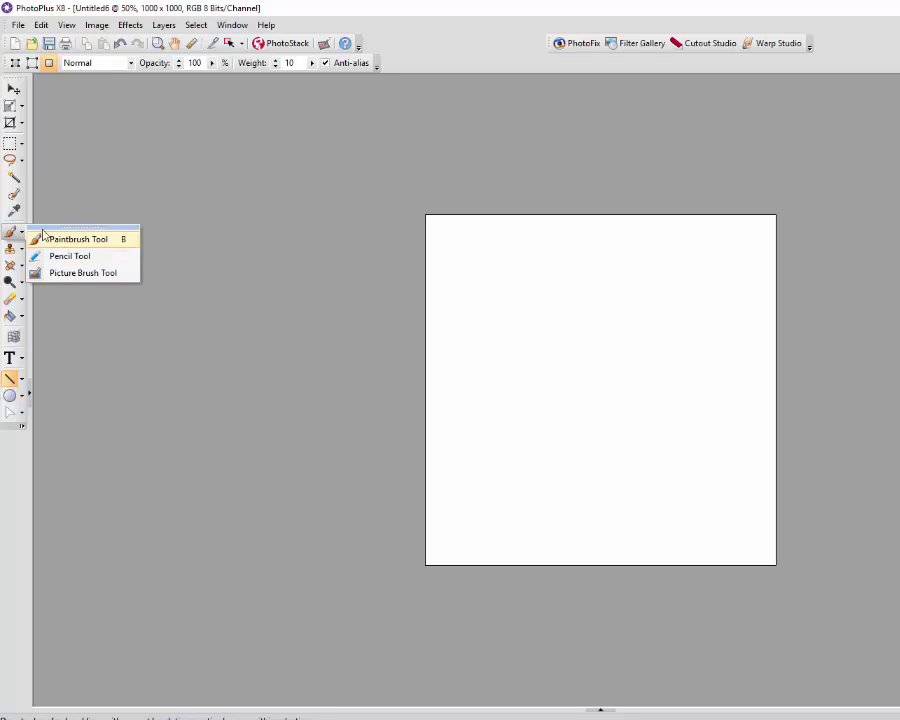
pyautogui.click(11, 381)
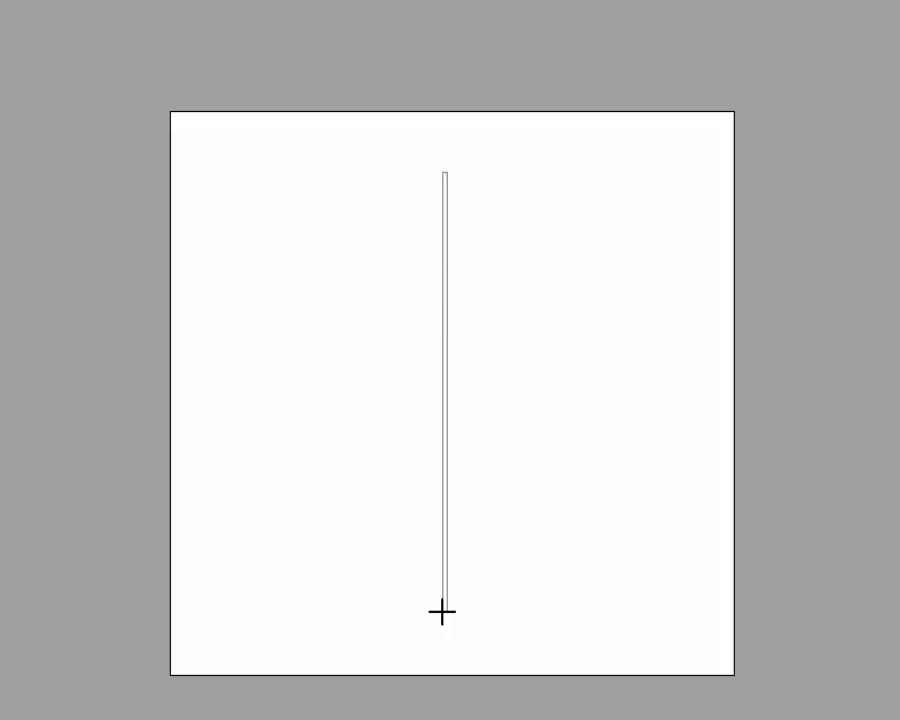
pyautogui.moveTo(442, 612); pyautogui.dragTo(442, 610)
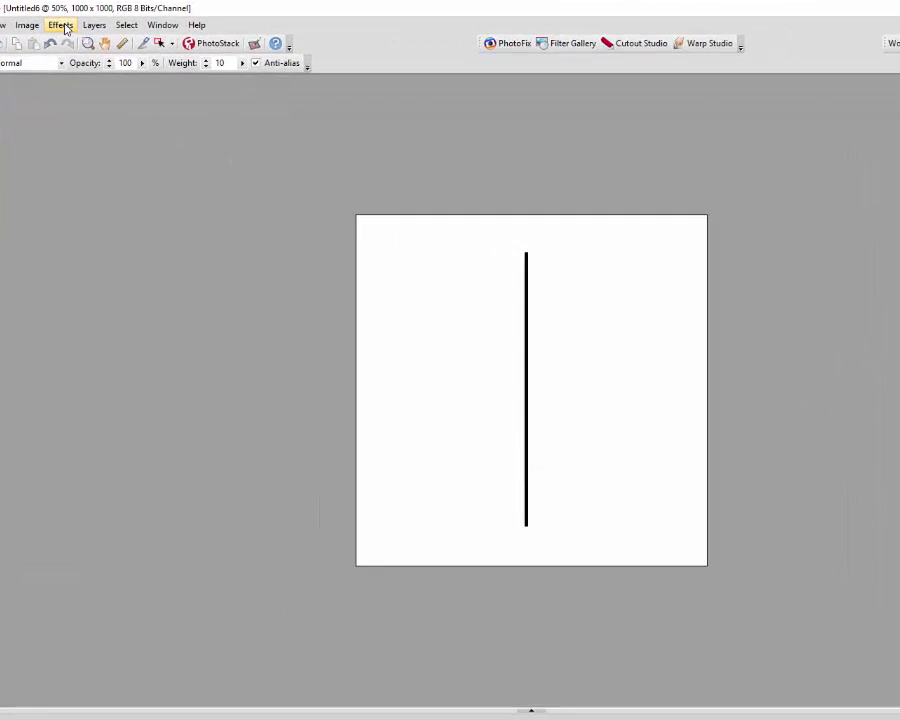
# Set up a vertical Motion Blur on the line with angle 90 and distance 70
pyautogui.click(65, 27)
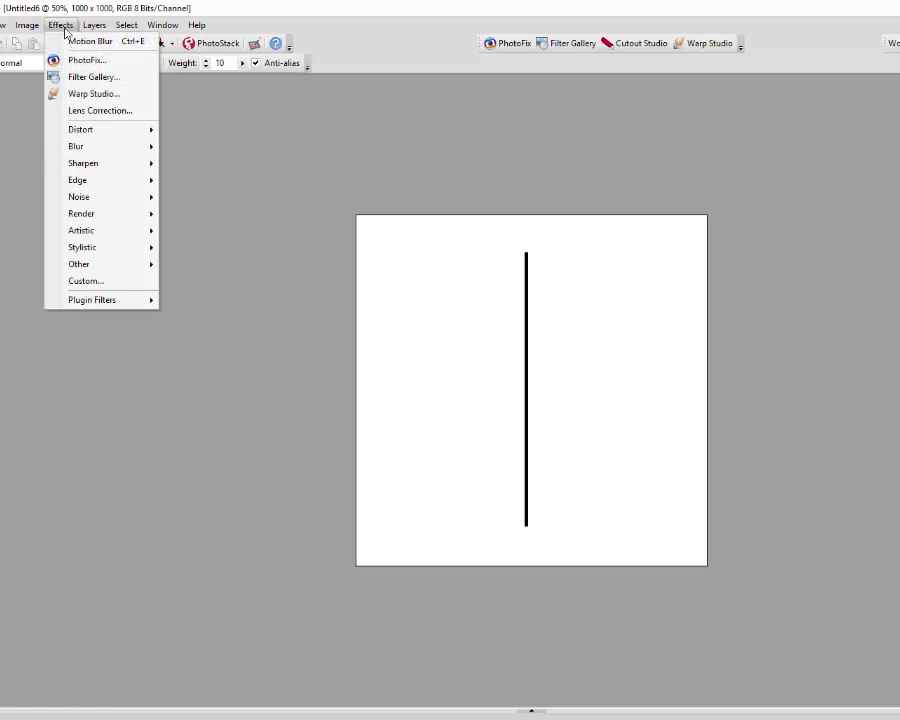
pyautogui.moveTo(74, 148)
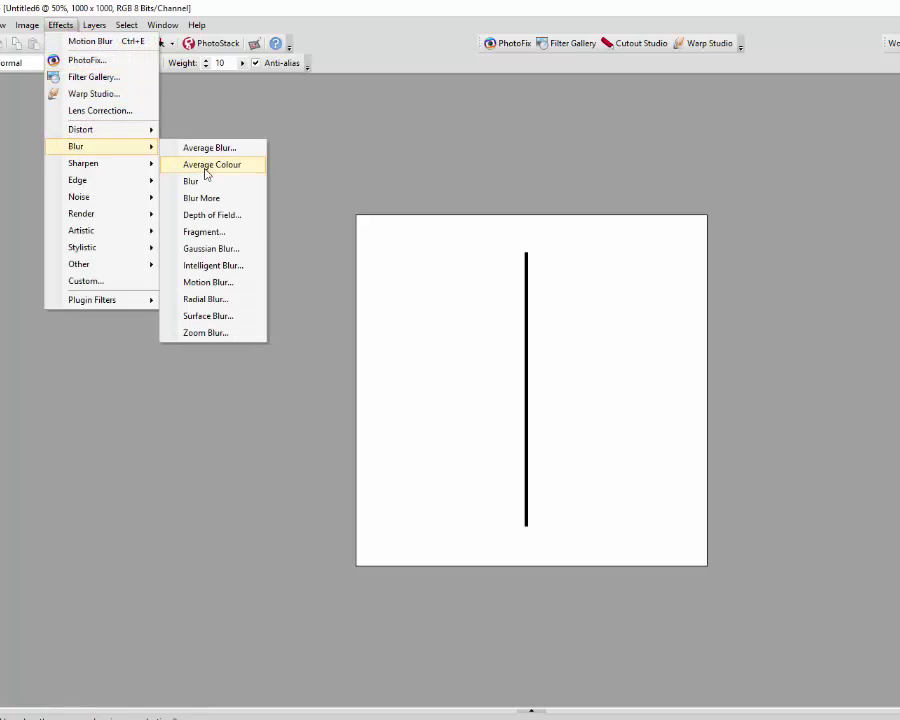
pyautogui.click(212, 283)
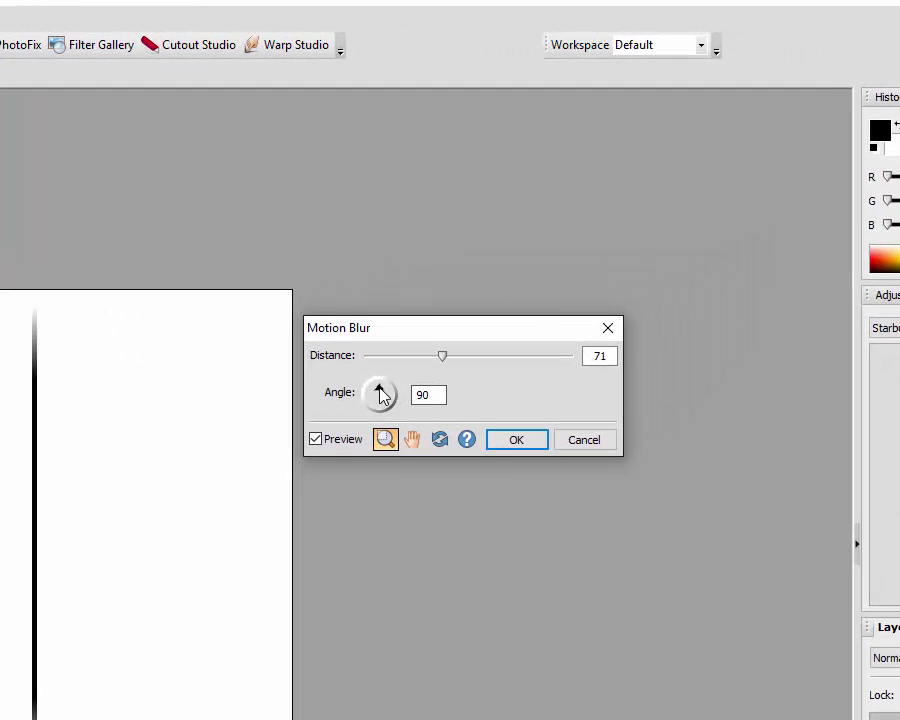
pyautogui.moveTo(380, 395); pyautogui.dragTo(341, 362)
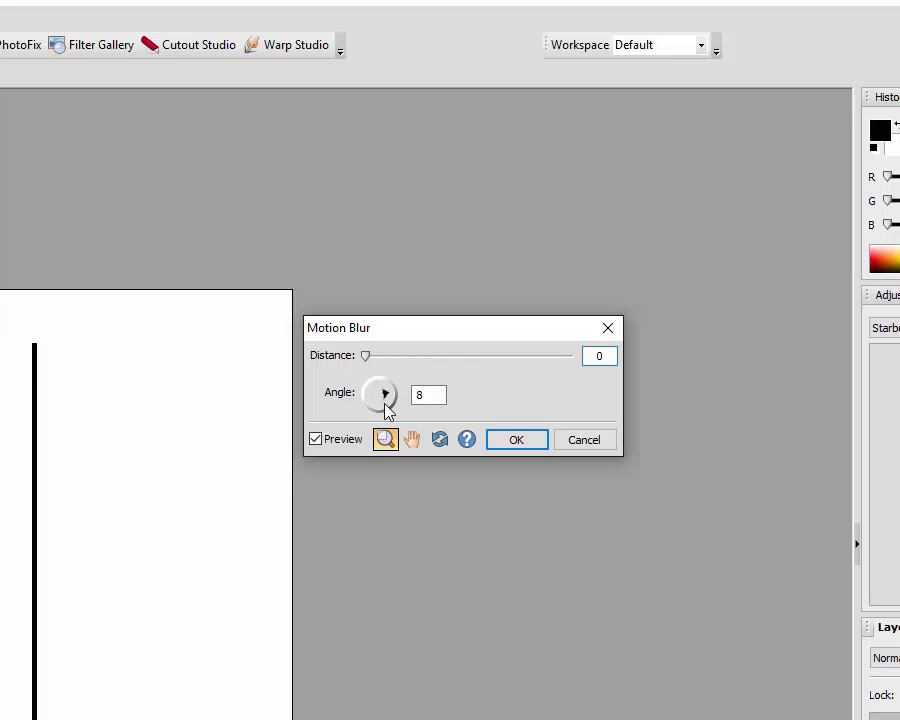
pyautogui.moveTo(383, 400); pyautogui.dragTo(394, 396)
pyautogui.moveTo(390, 400); pyautogui.dragTo(381, 387)
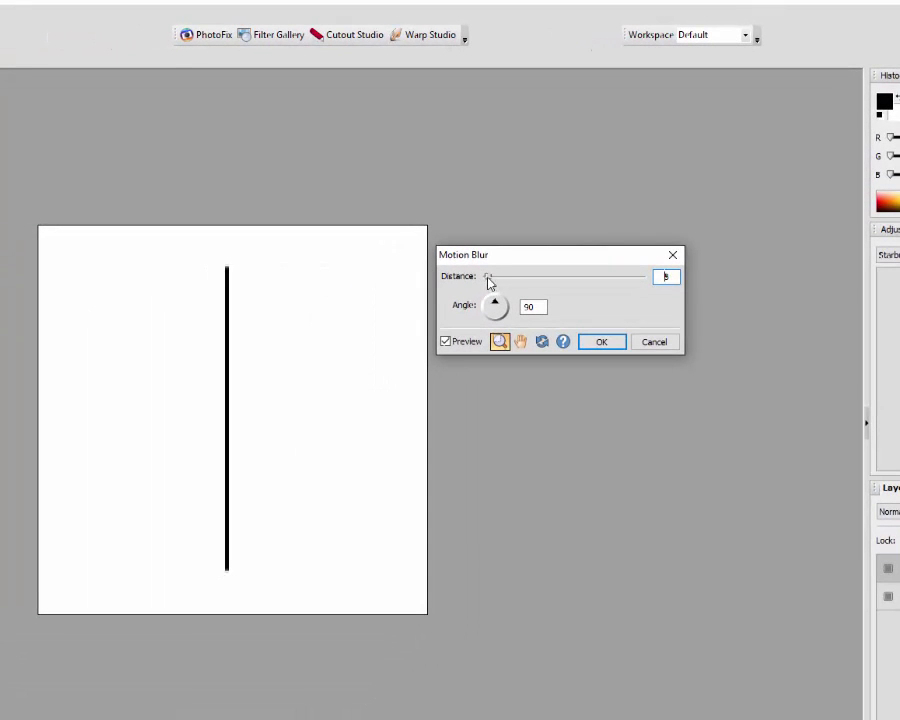
pyautogui.moveTo(489, 282); pyautogui.dragTo(547, 286)
# Apply the blur, copy the line, and paste it into Untitled7 as a new layer
pyautogui.click(606, 343)
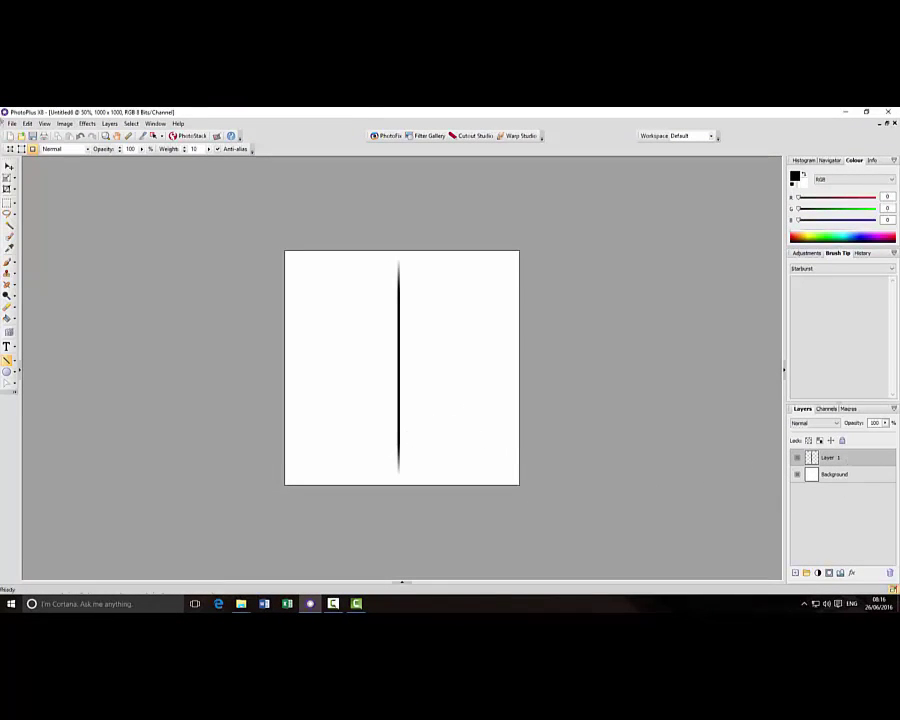
pyautogui.click(27, 123)
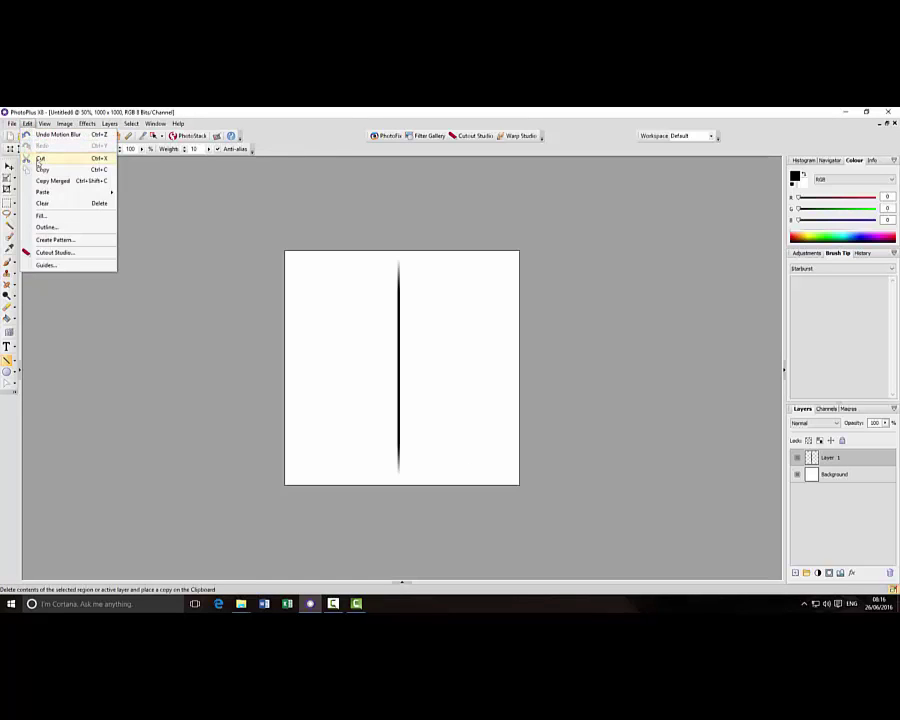
pyautogui.click(42, 170)
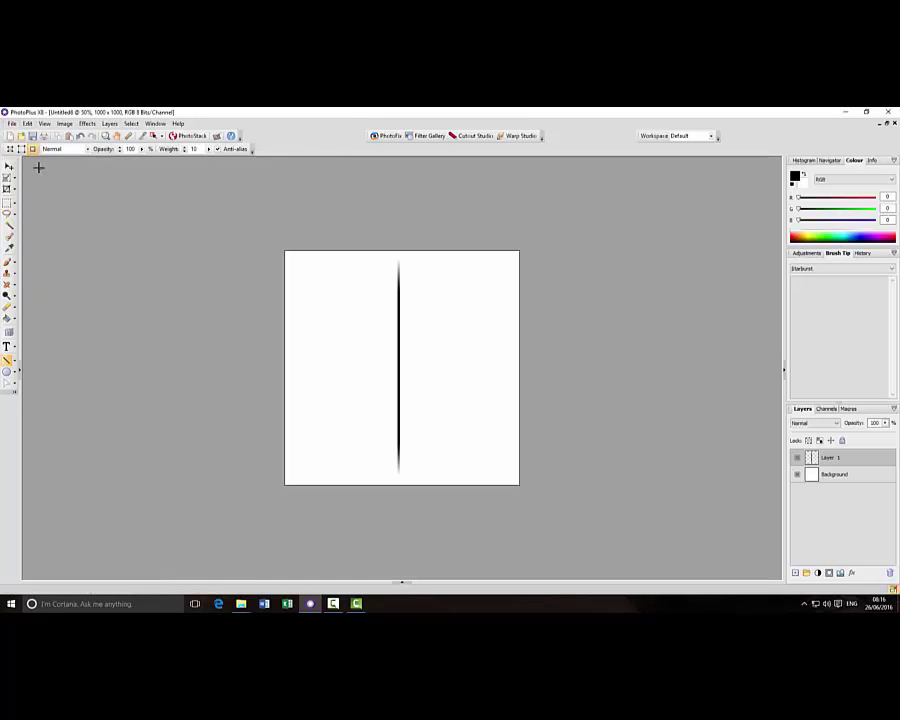
pyautogui.click(403, 584)
pyautogui.click(186, 534)
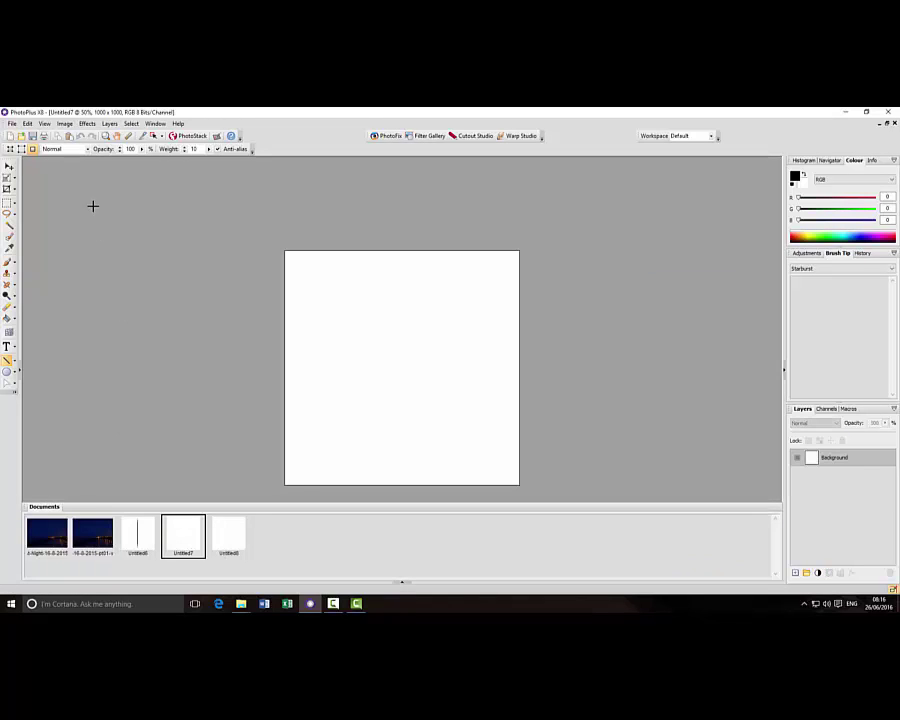
pyautogui.click(28, 123)
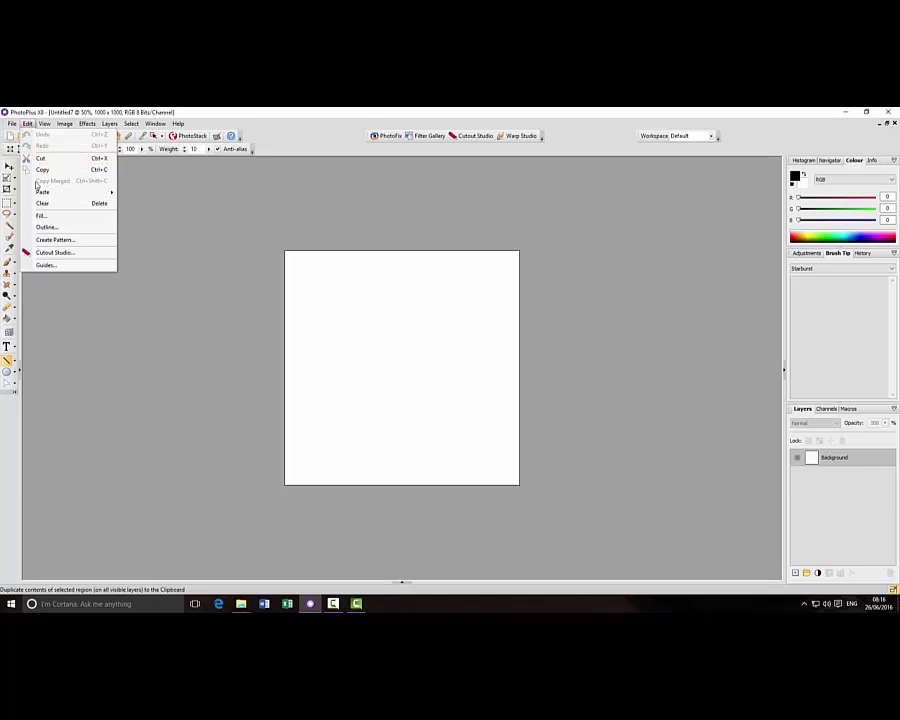
pyautogui.moveTo(60, 191)
pyautogui.click(141, 203)
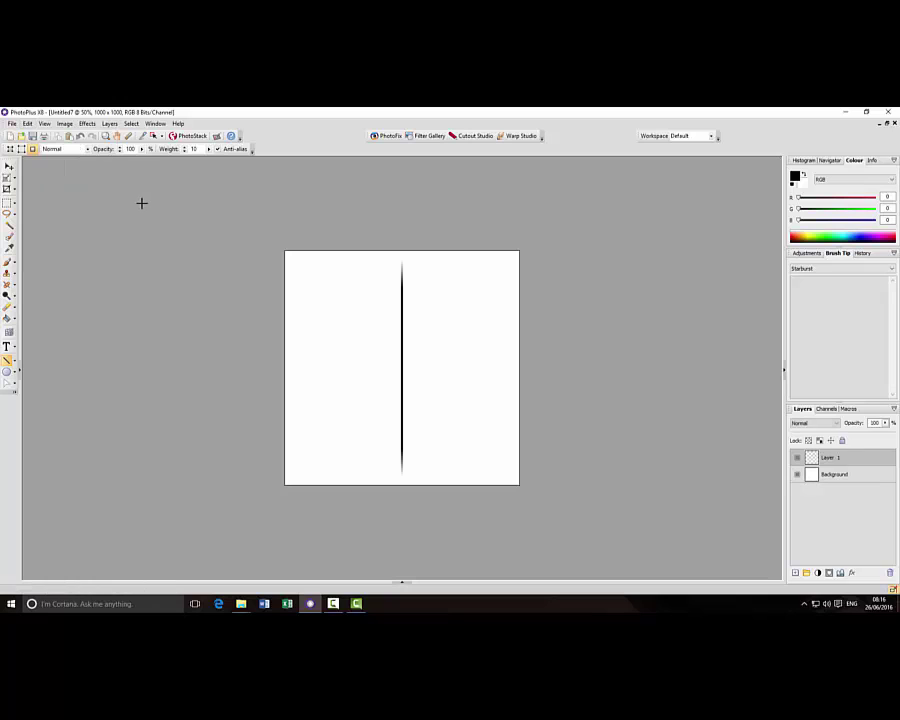
# Paste the line into Untitled8 as a new layer and return to Untitled6
pyautogui.moveTo(405, 585)
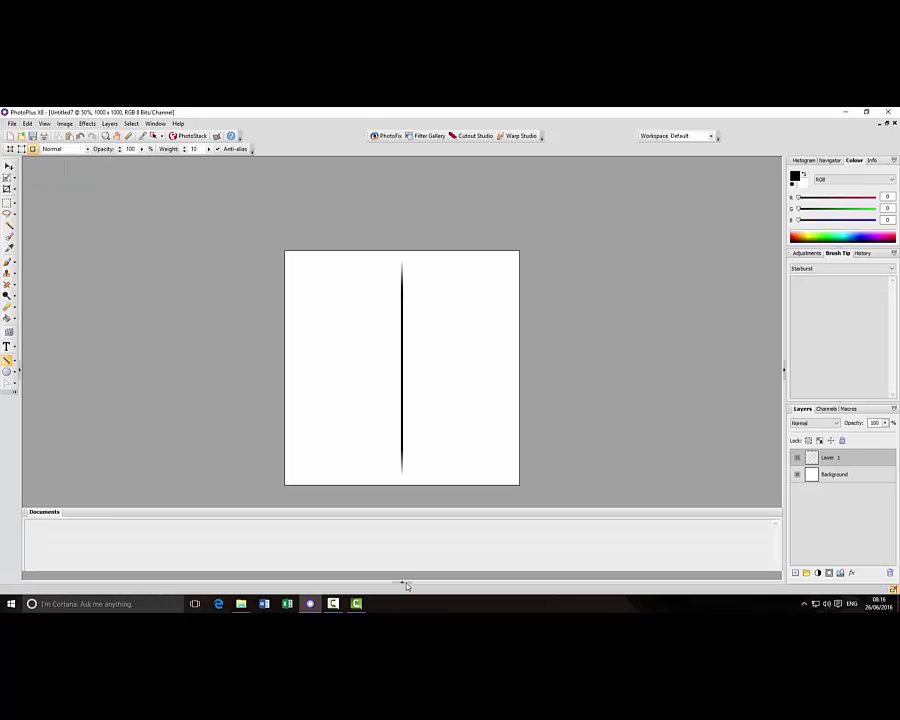
pyautogui.click(235, 536)
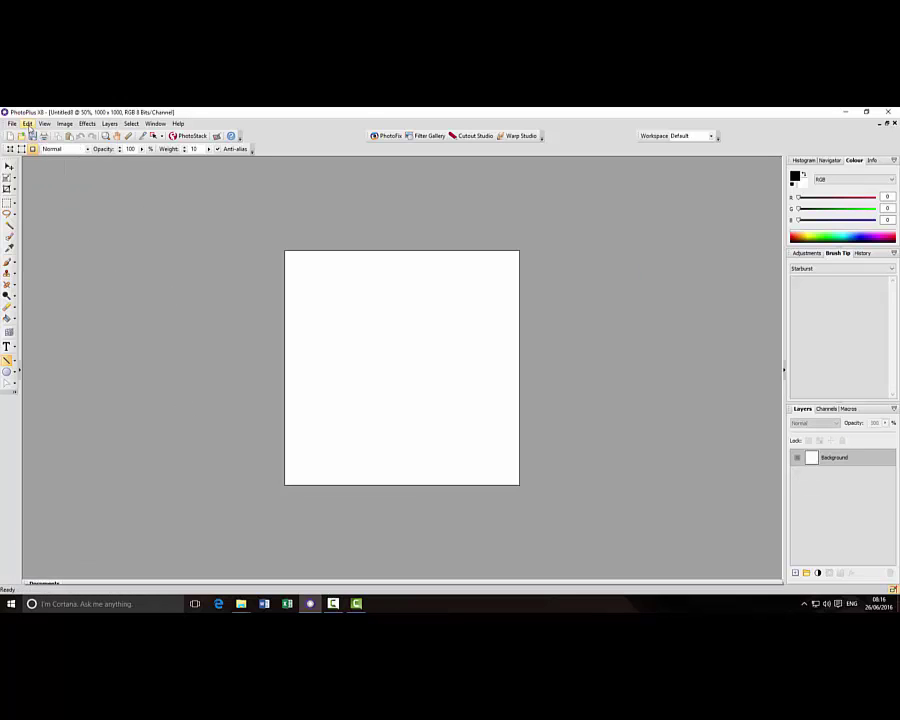
pyautogui.click(28, 123)
pyautogui.moveTo(114, 194)
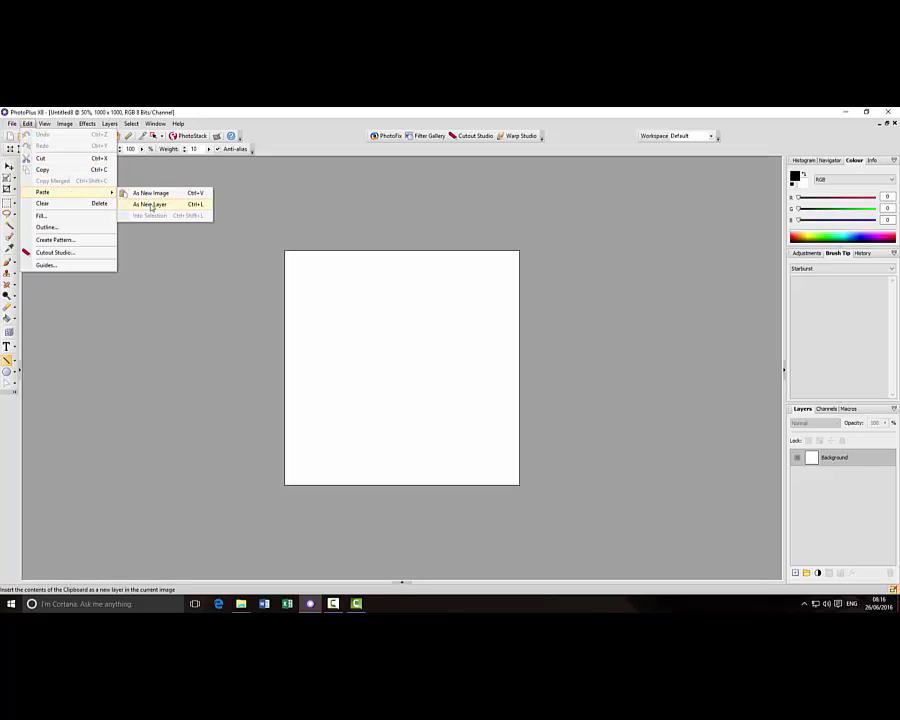
pyautogui.click(150, 204)
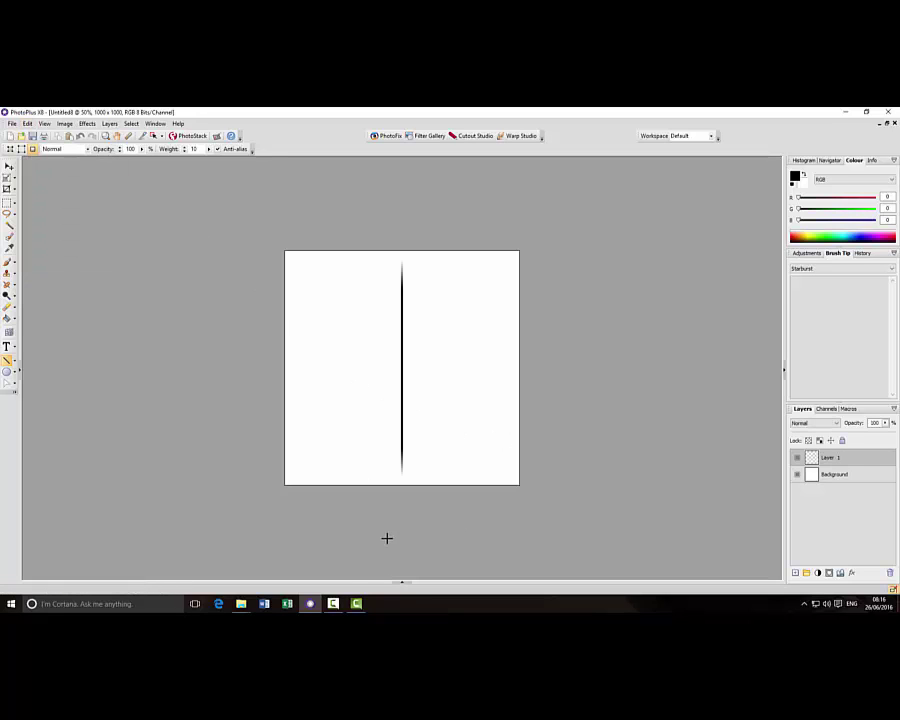
pyautogui.moveTo(403, 585)
pyautogui.click(153, 540)
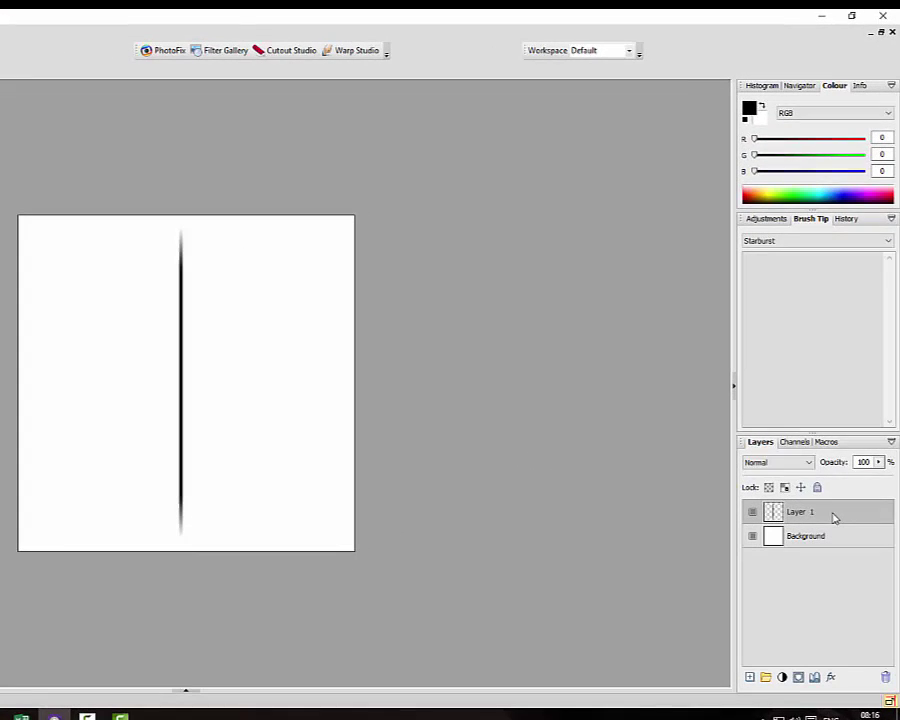
# Duplicate Layer 1 to create Layer 1 Copy
pyautogui.rightClick(852, 465)
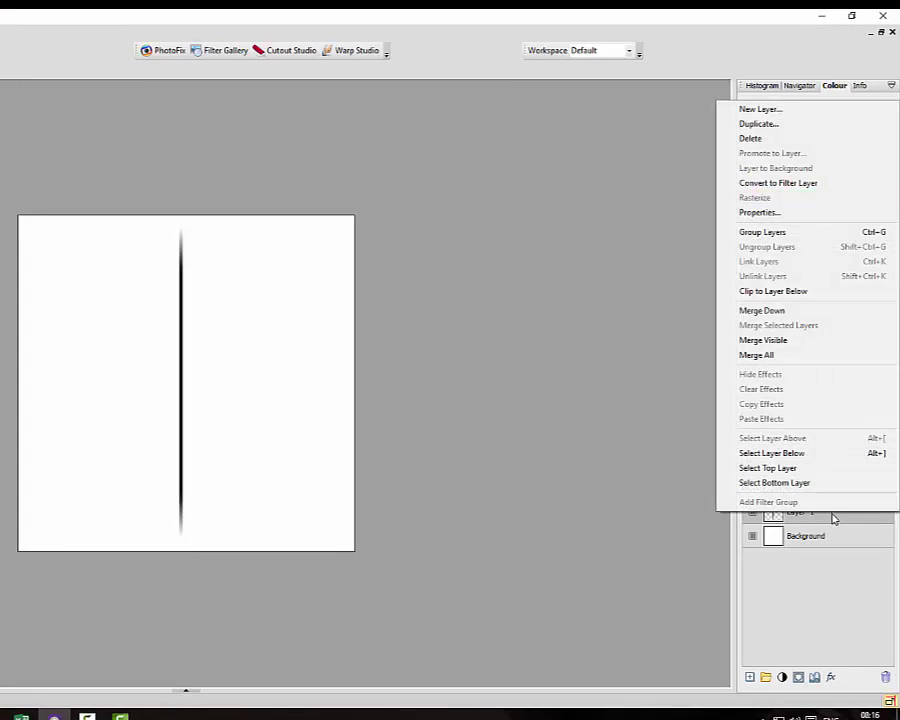
pyautogui.click(760, 124)
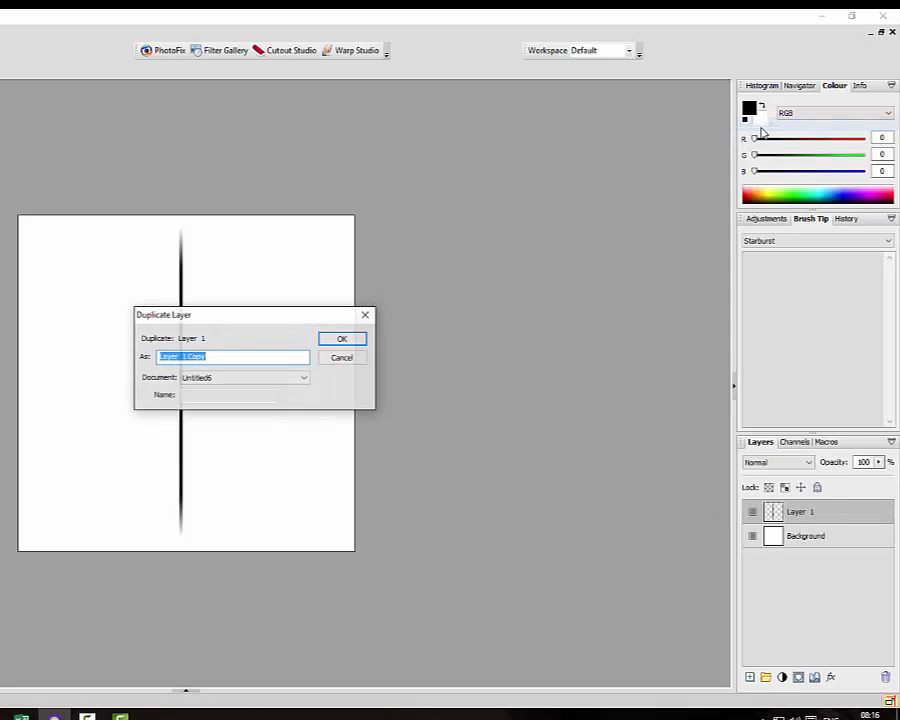
pyautogui.click(339, 341)
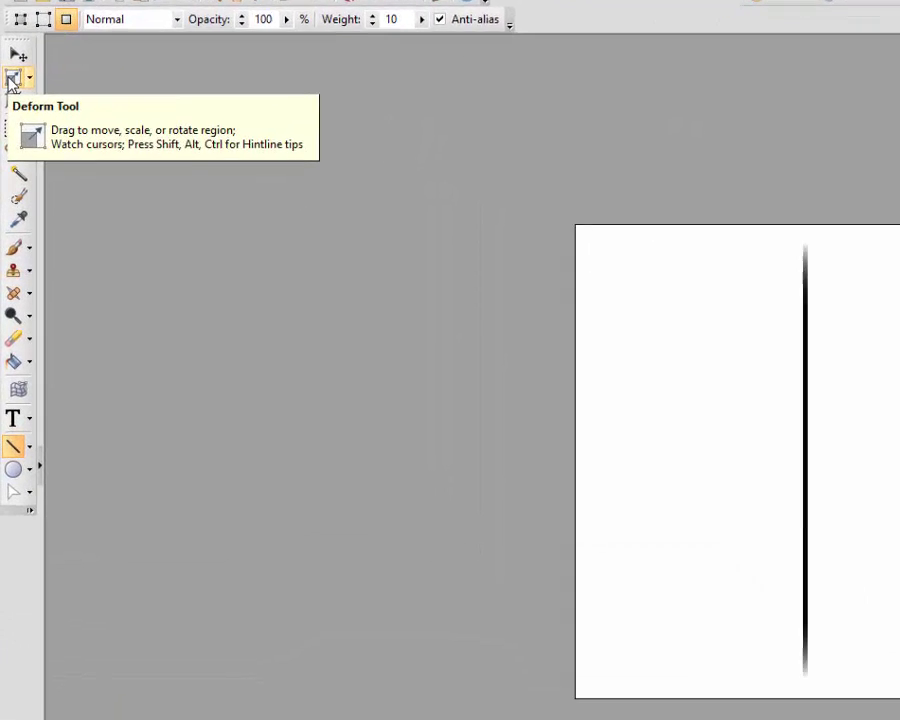
# Rotate Layer 1 Copy 90° with the Deform Tool and merge it down into Layer 1
pyautogui.click(9, 134)
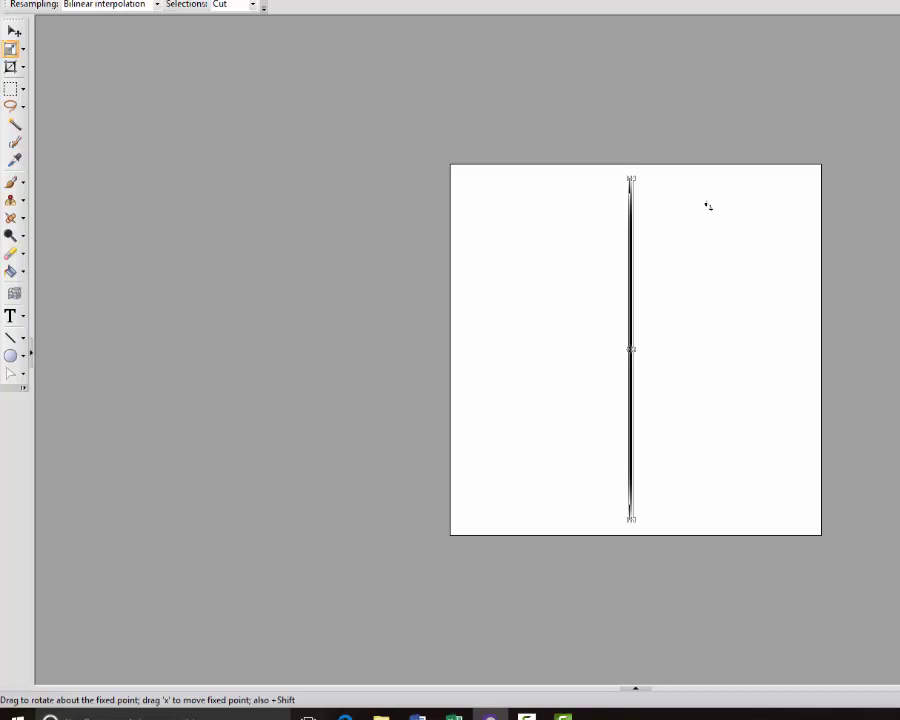
pyautogui.press('shift')
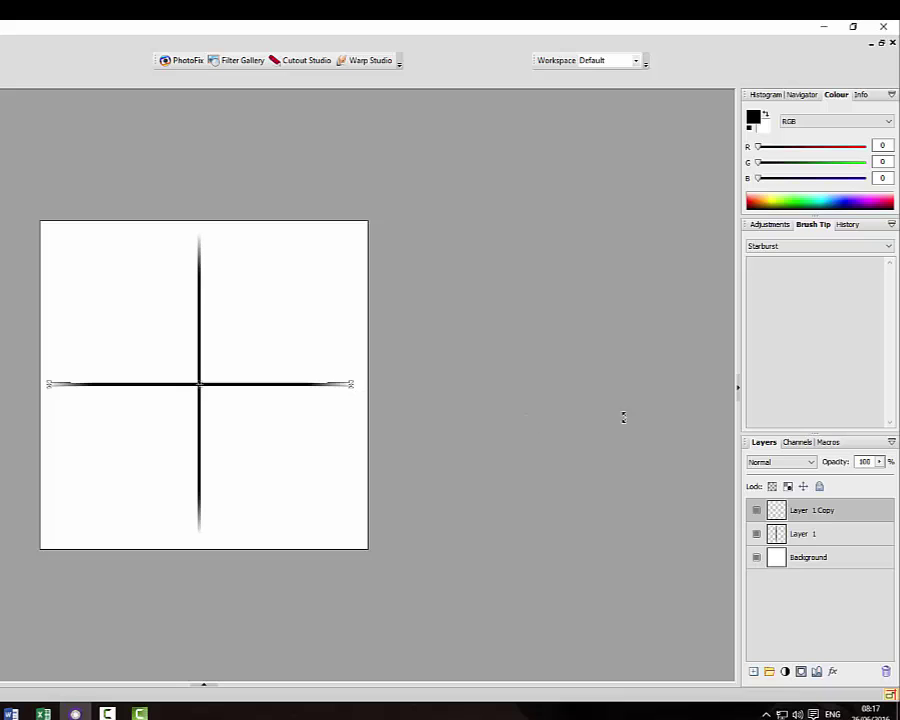
pyautogui.rightClick(848, 515)
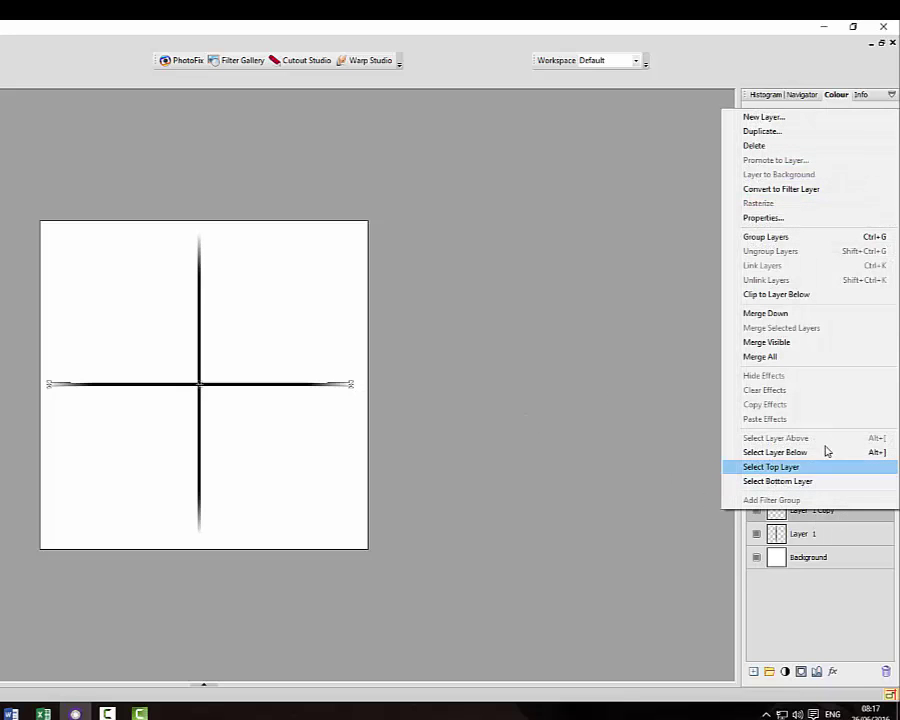
pyautogui.click(773, 318)
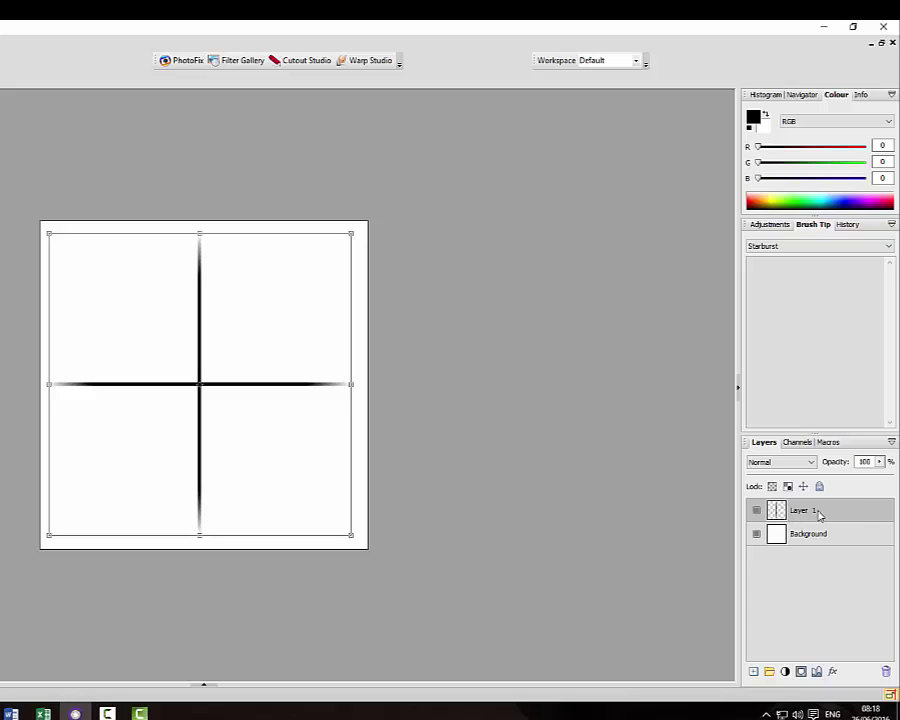
# Duplicate the cross layer, rotate the copy clockwise onto the diagonals, and merge it into Layer 1
pyautogui.rightClick(842, 514)
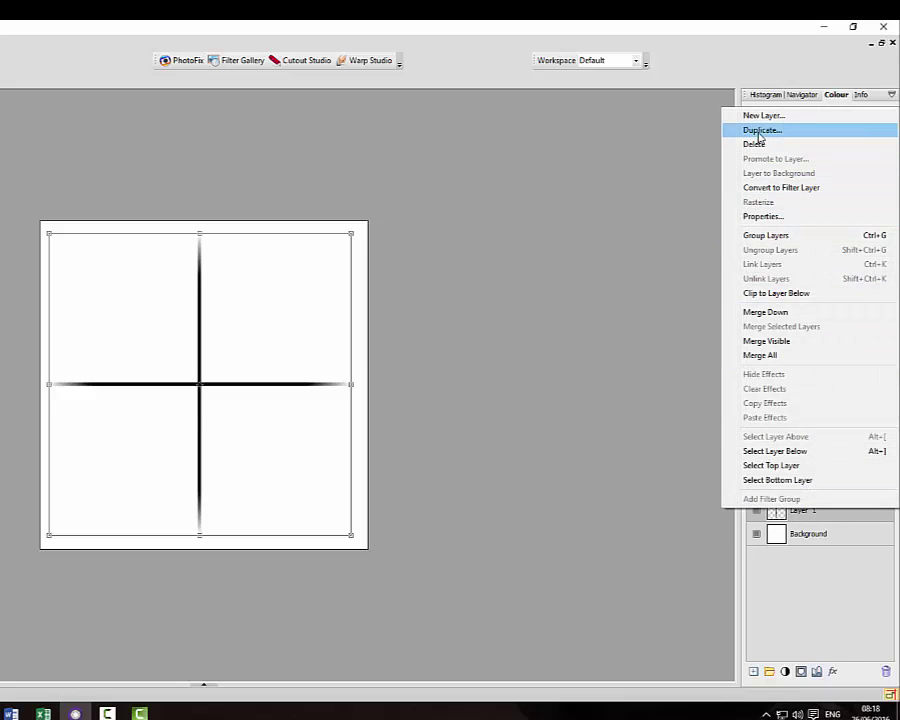
pyautogui.click(757, 131)
pyautogui.click(347, 344)
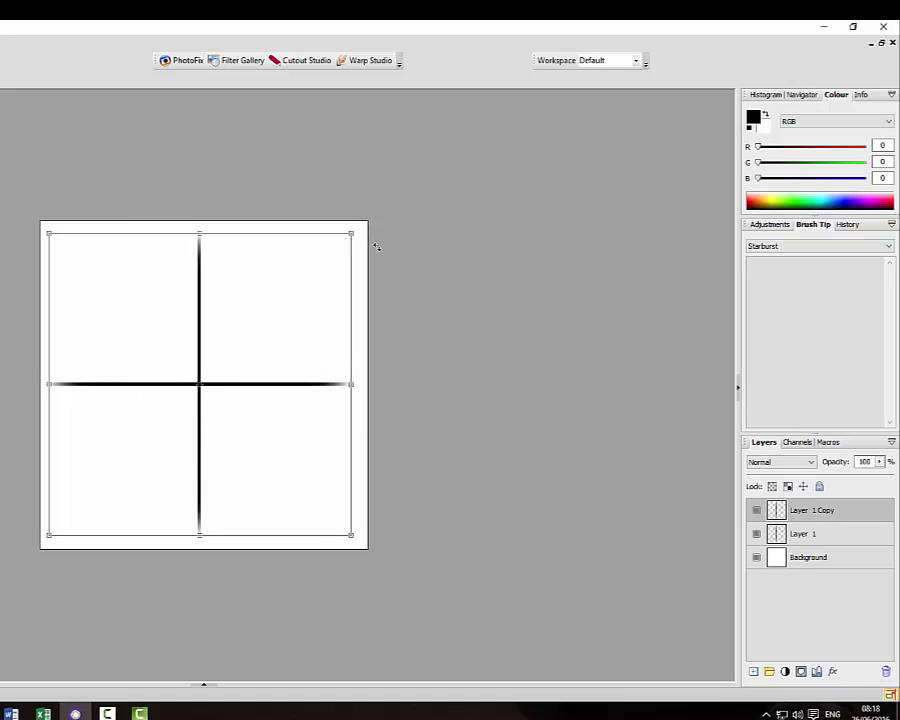
pyautogui.moveTo(378, 247); pyautogui.dragTo(452, 370)
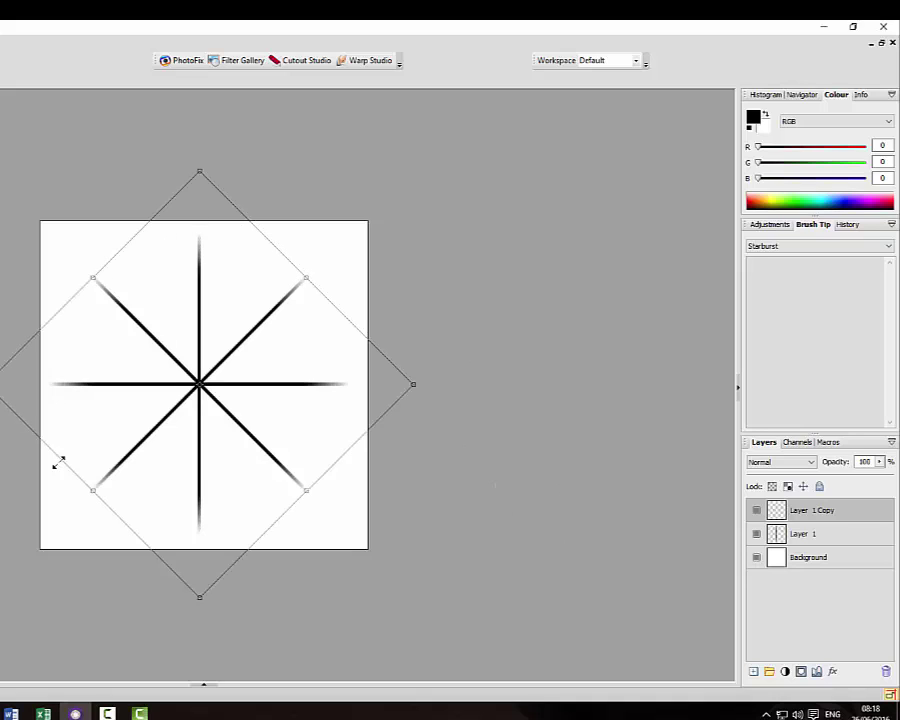
pyautogui.rightClick(847, 517)
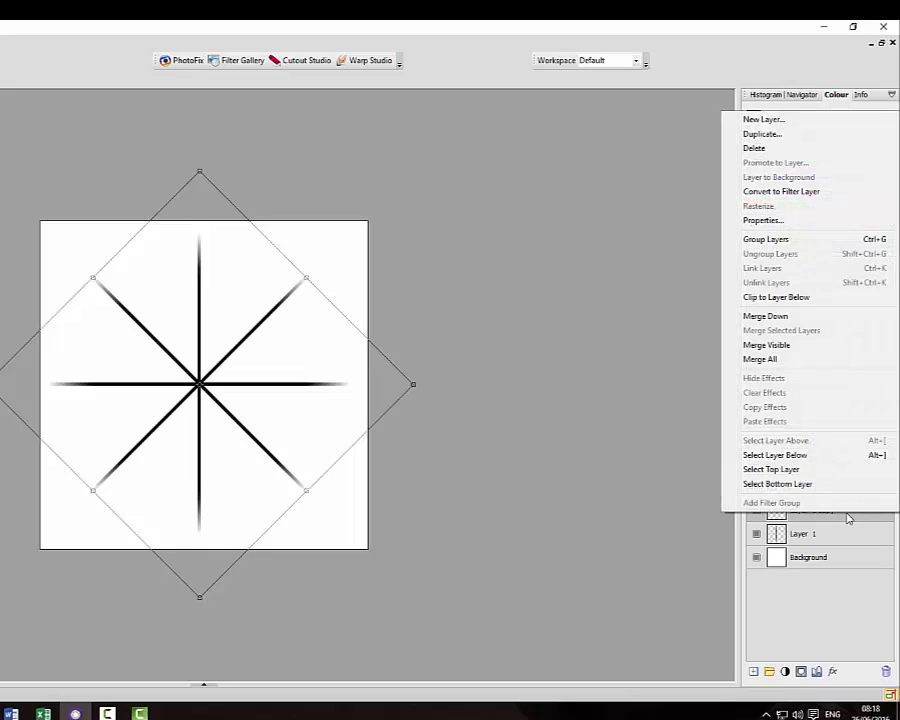
pyautogui.click(764, 317)
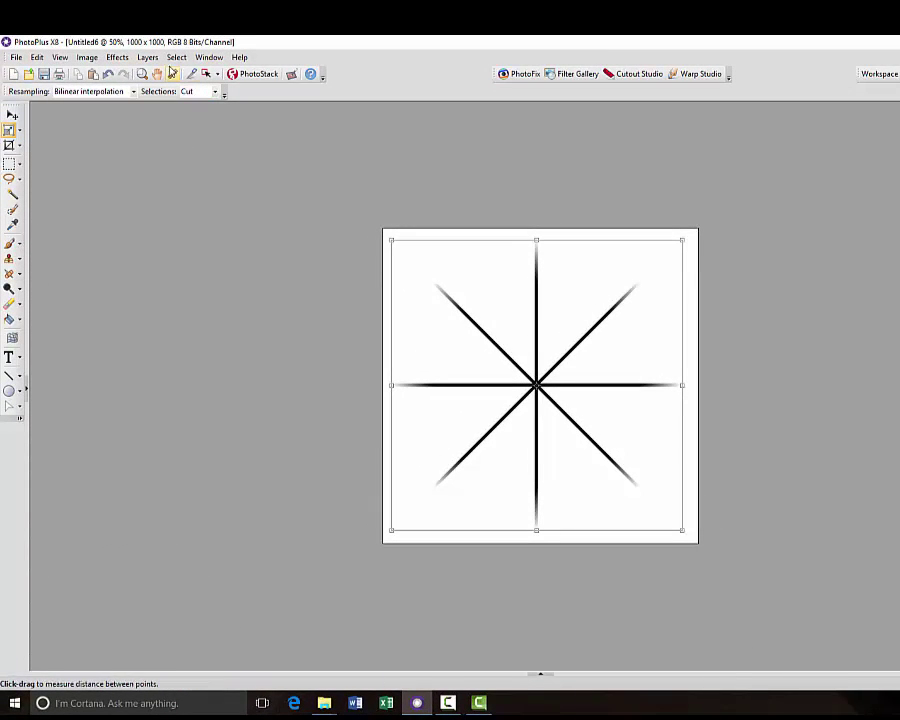
# Apply Effects > Blur > Gaussian Blur to the star, settling on radius 4.4
pyautogui.click(121, 60)
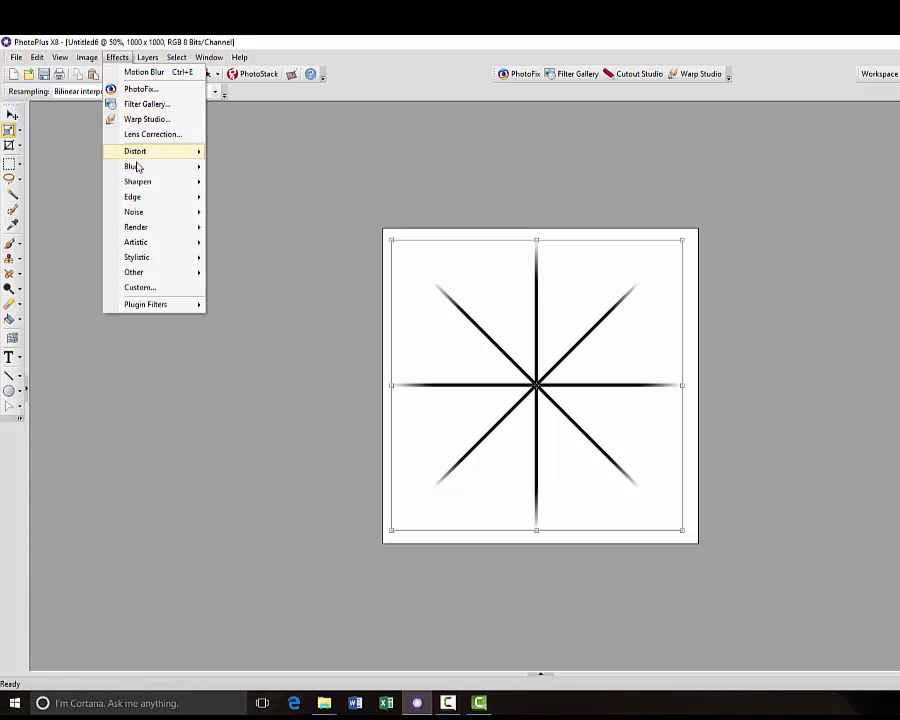
pyautogui.moveTo(140, 170)
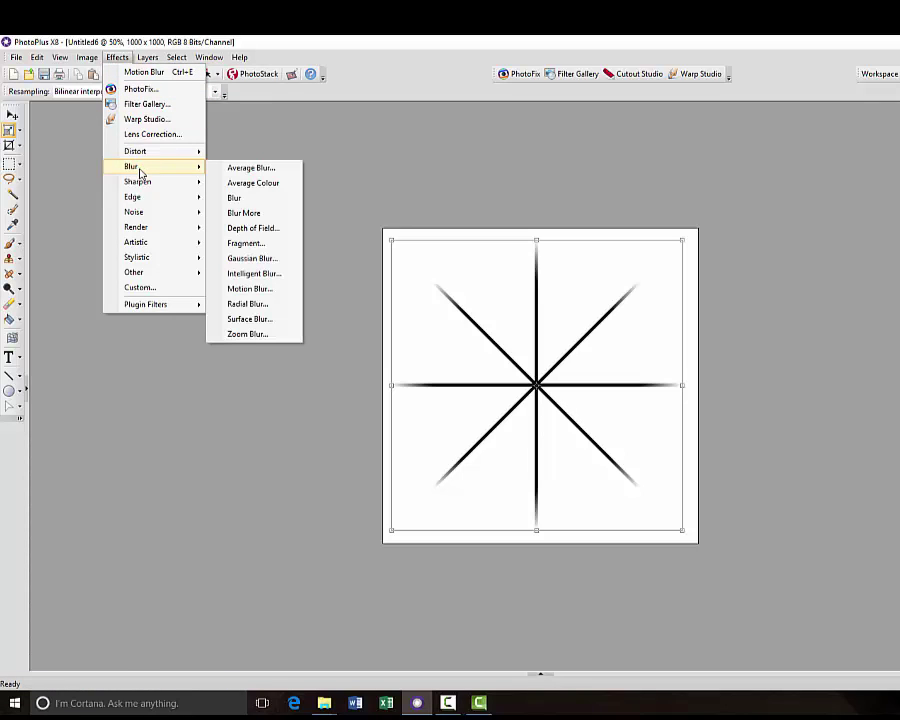
pyautogui.click(264, 260)
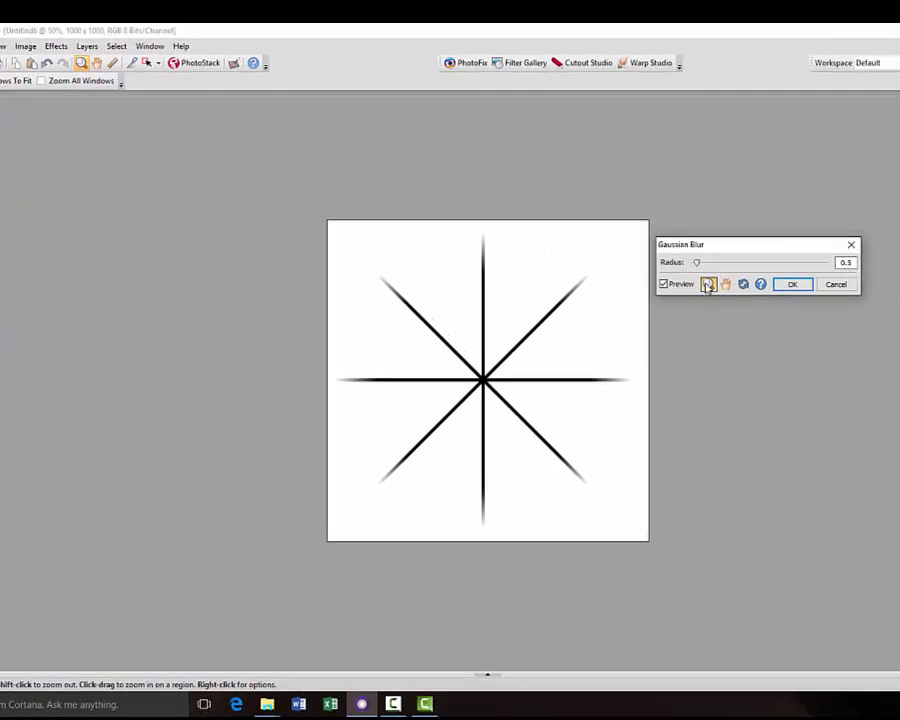
pyautogui.moveTo(691, 261); pyautogui.dragTo(700, 265)
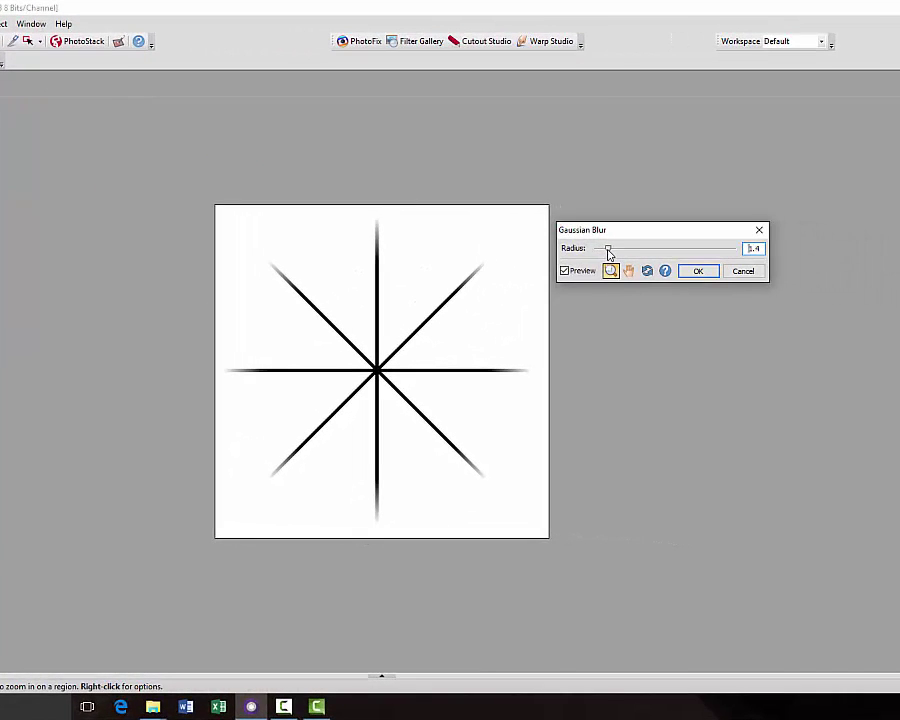
pyautogui.moveTo(608, 250); pyautogui.dragTo(642, 252)
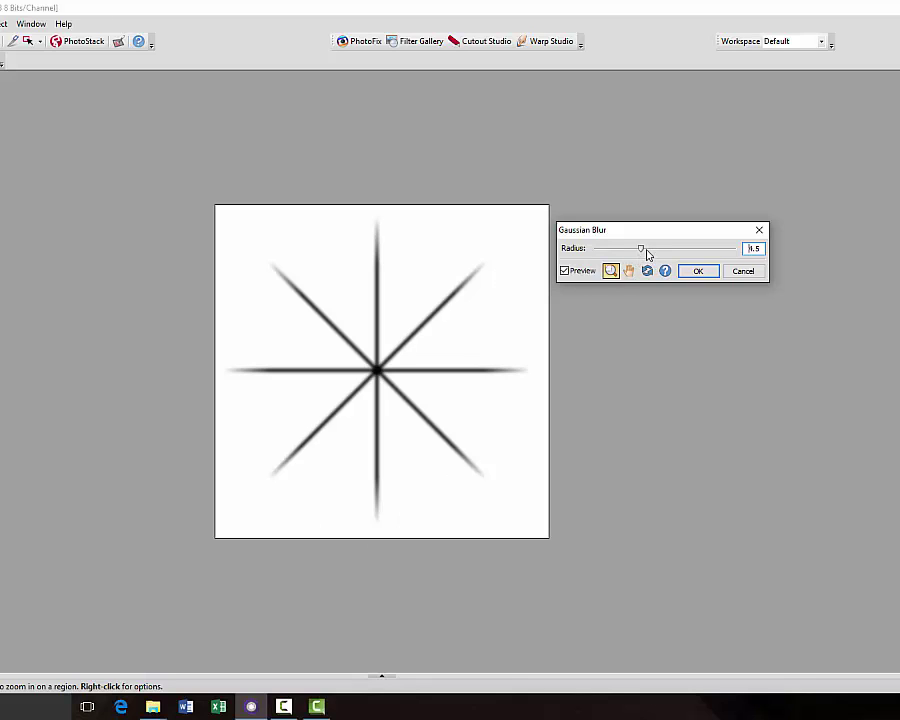
pyautogui.moveTo(642, 250); pyautogui.dragTo(651, 250)
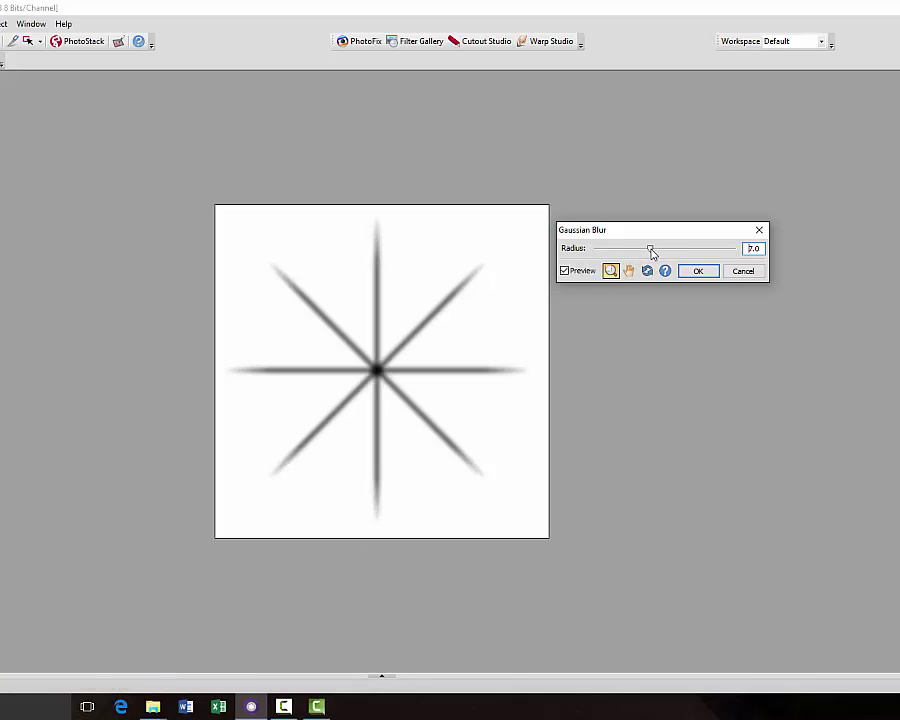
pyautogui.click(650, 250)
pyautogui.click(740, 250)
pyautogui.moveTo(652, 257); pyautogui.dragTo(644, 254)
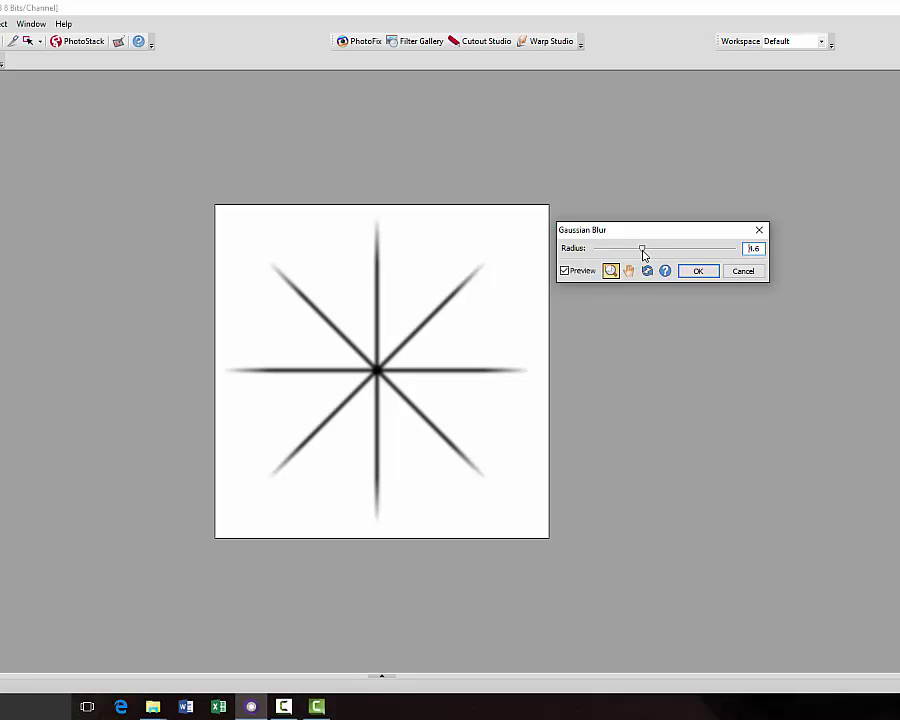
pyautogui.moveTo(644, 254); pyautogui.dragTo(641, 254)
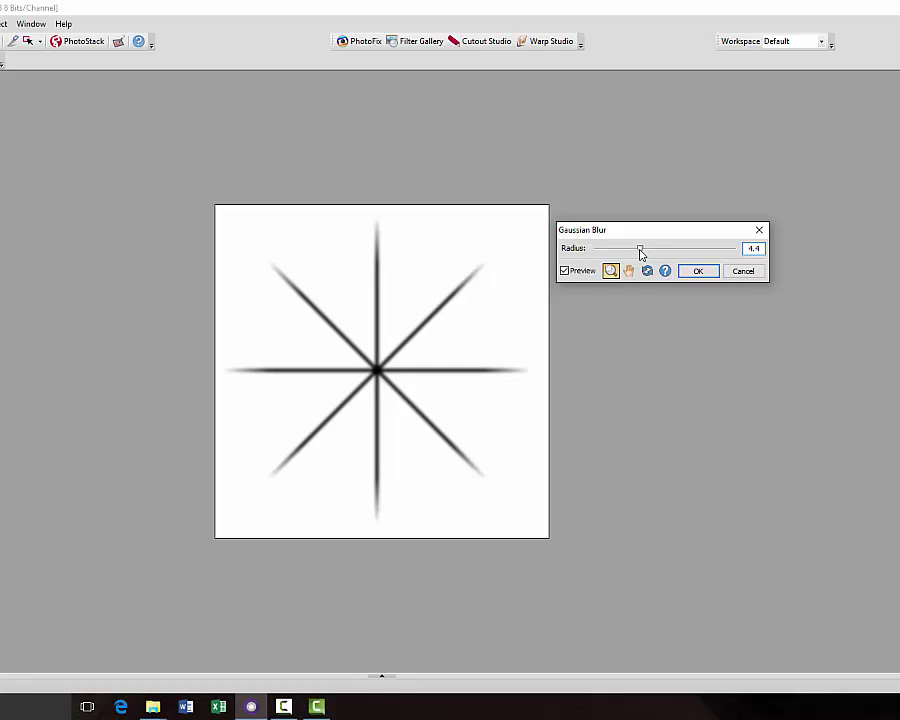
pyautogui.click(698, 272)
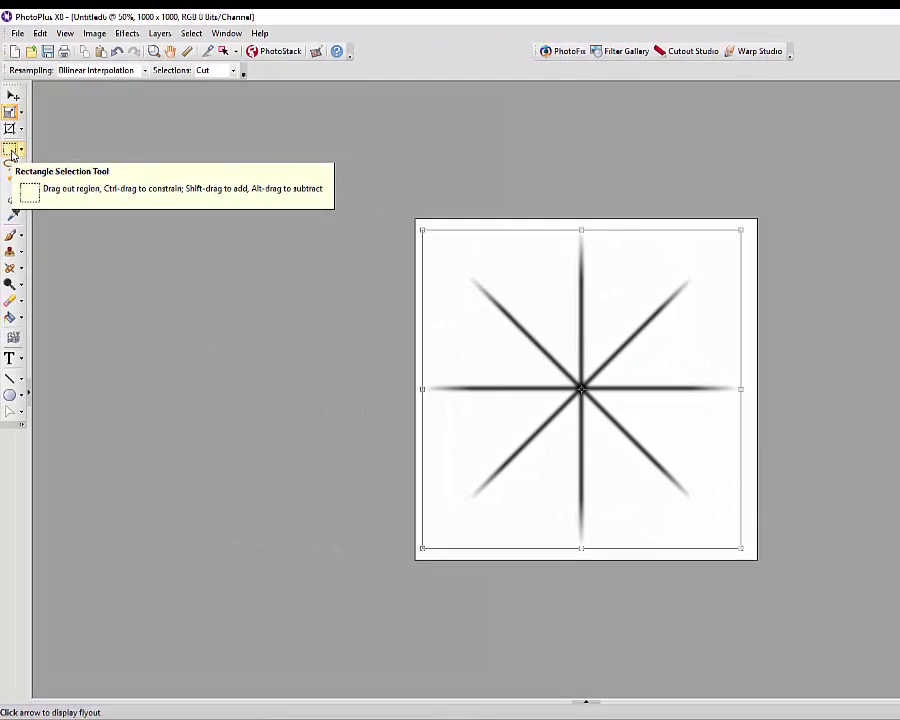
# Draw a rectangular marquee around the whole blurred star and nudge it into position
pyautogui.click(12, 152)
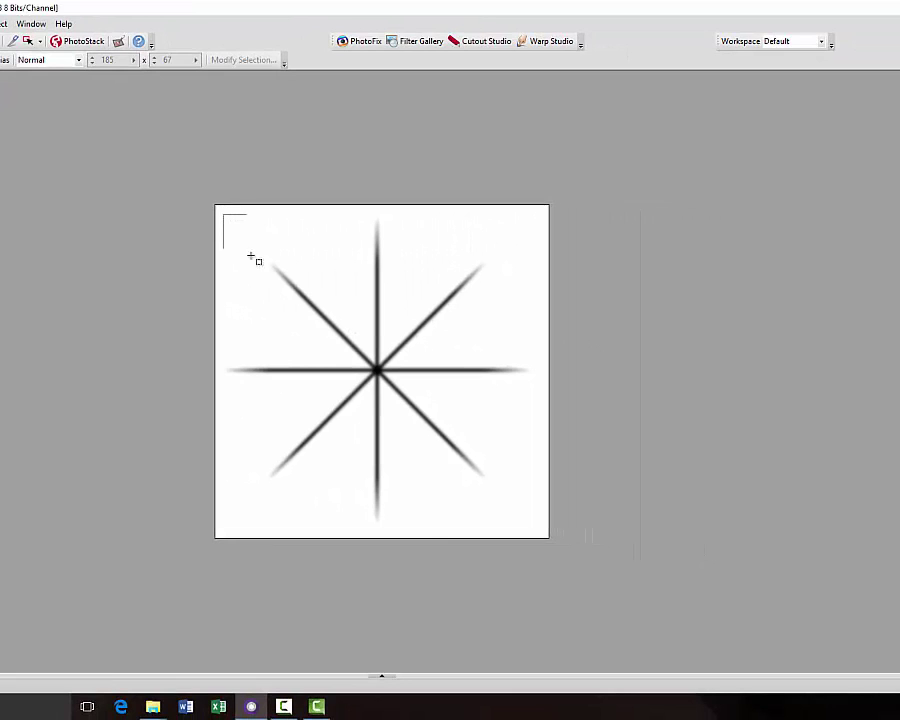
pyautogui.moveTo(403, 441); pyautogui.dragTo(537, 530)
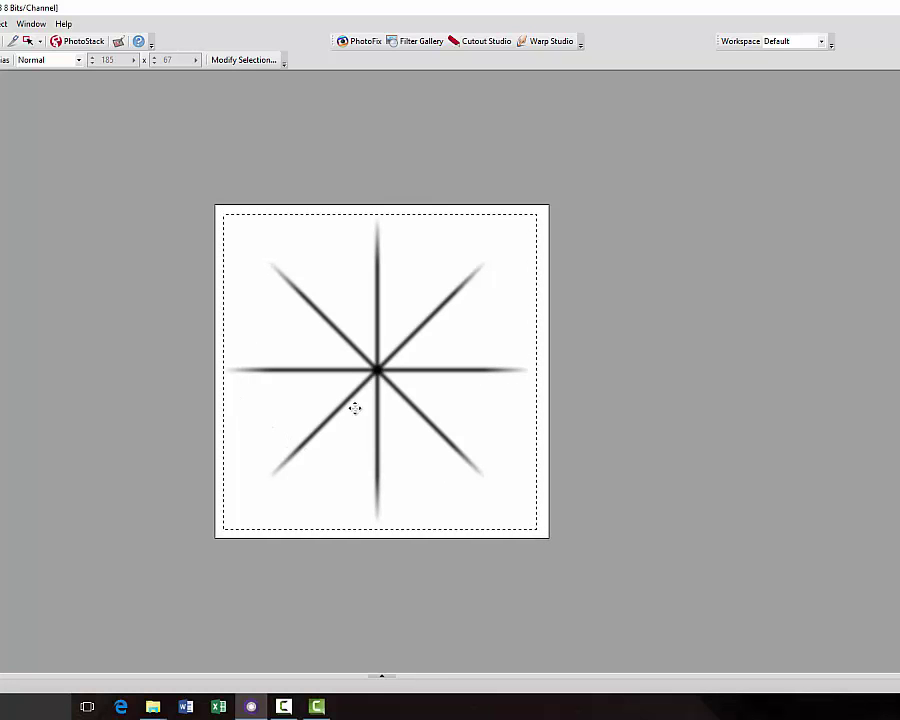
pyautogui.moveTo(354, 410); pyautogui.dragTo(389, 408)
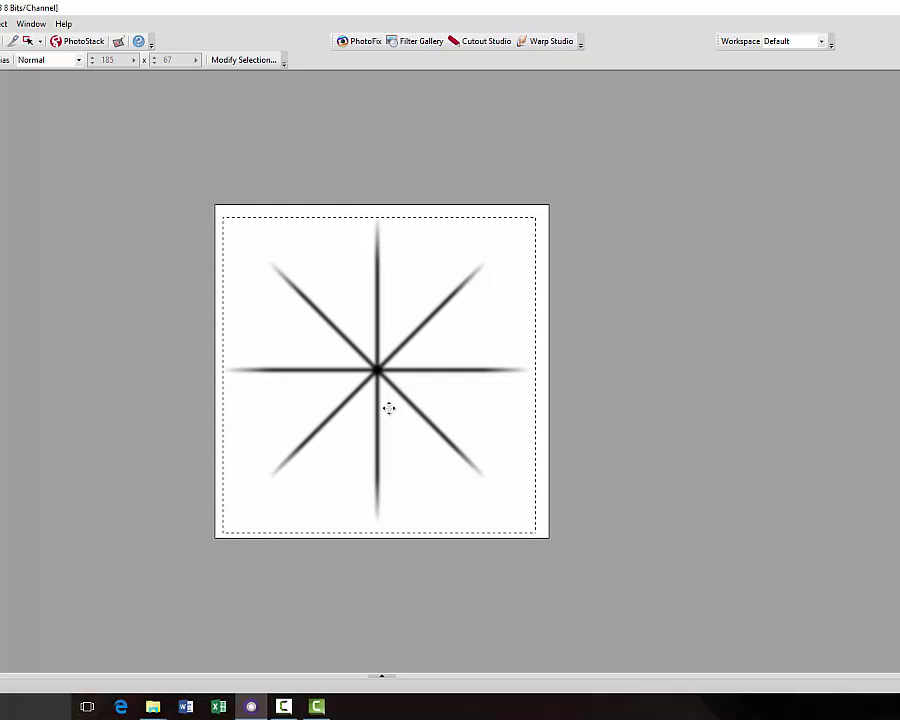
pyautogui.press('Up')
pyautogui.press('Up')
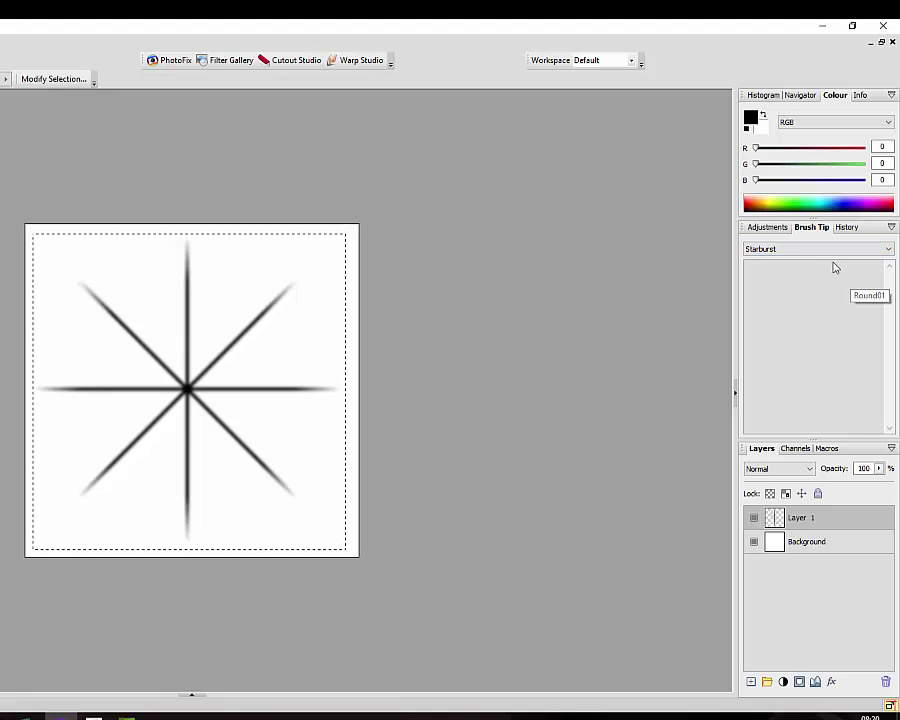
# Define a brush from the selection named Starburst 8pts in the Starburst category
pyautogui.rightClick(811, 330)
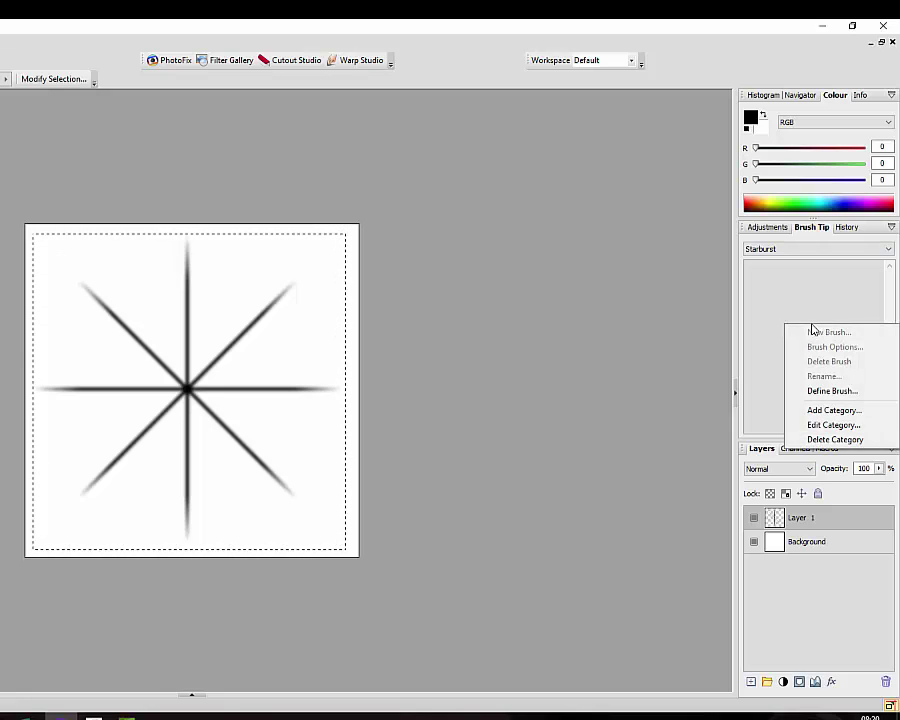
pyautogui.click(817, 394)
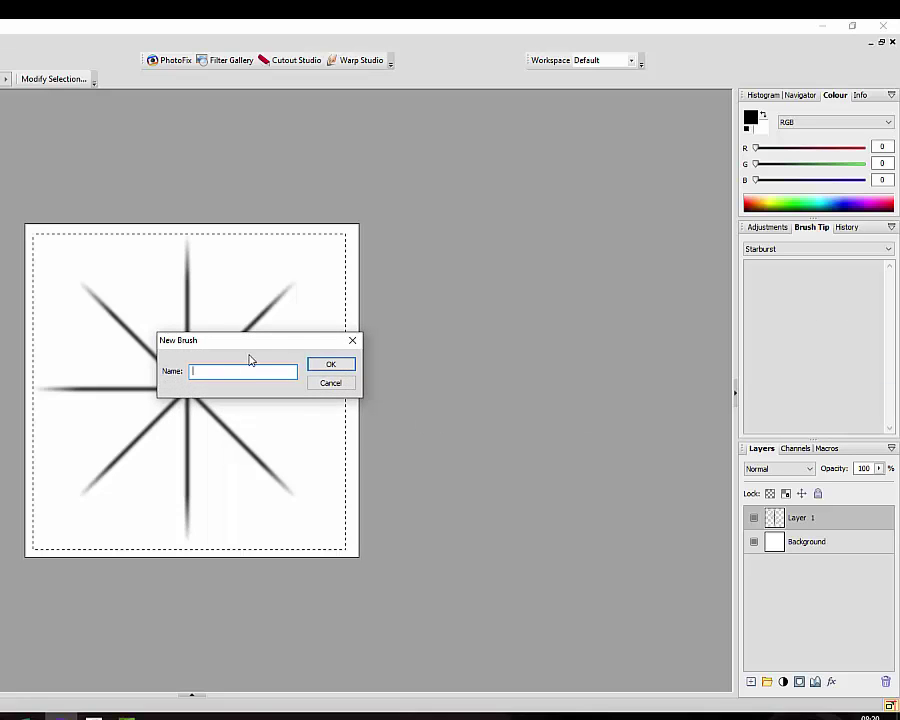
pyautogui.write('Starburst 8pts')
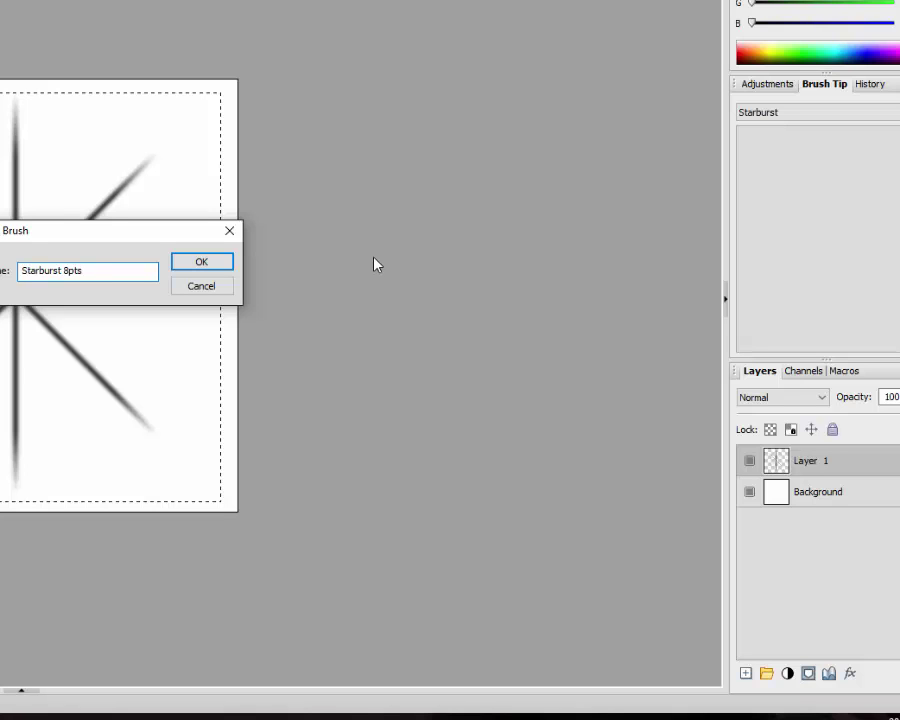
pyautogui.click(211, 265)
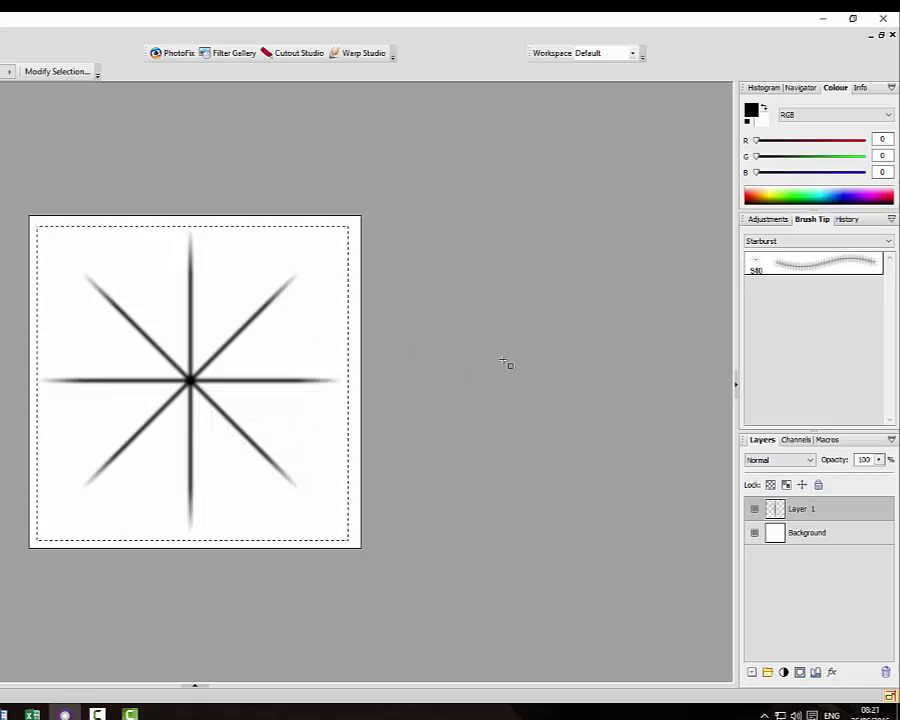
# Deselect and duplicate Layer 1 to create Layer 1 Copy for rotating
pyautogui.hotkey('ctrl', 'd')
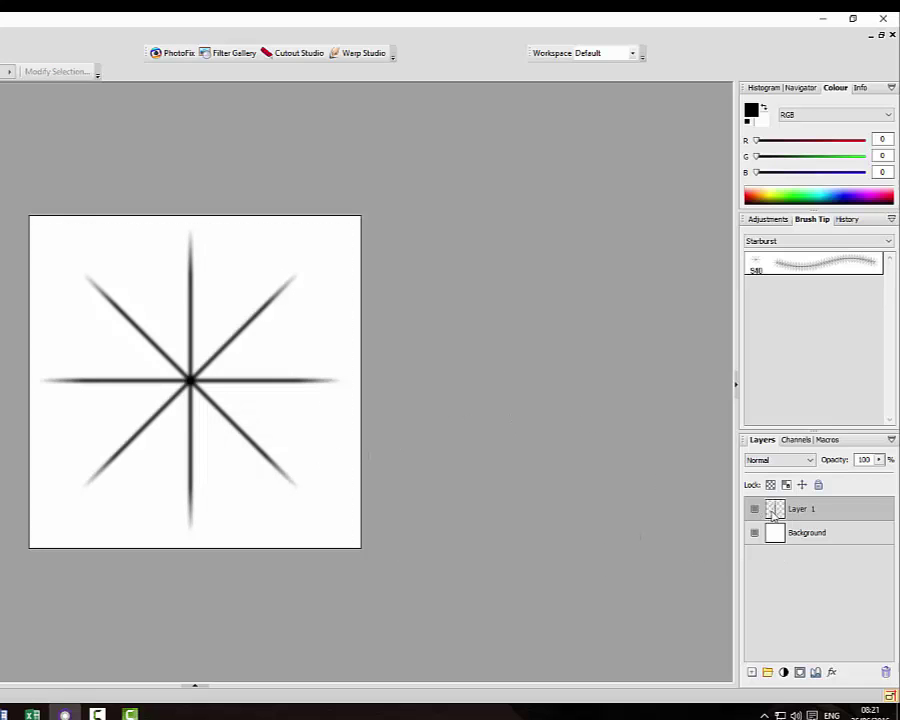
pyautogui.rightClick(828, 516)
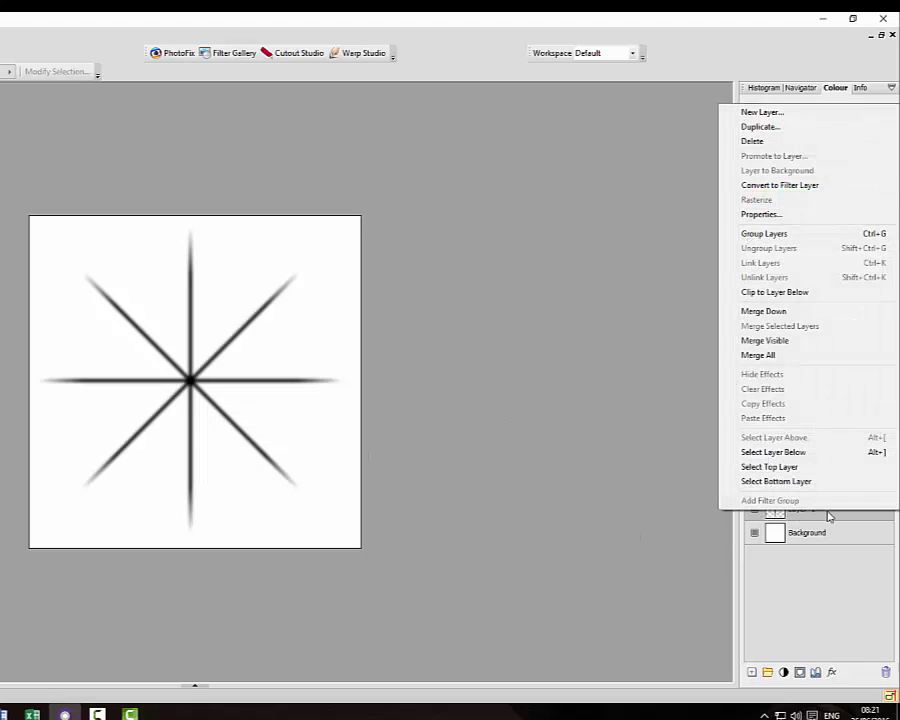
pyautogui.click(755, 131)
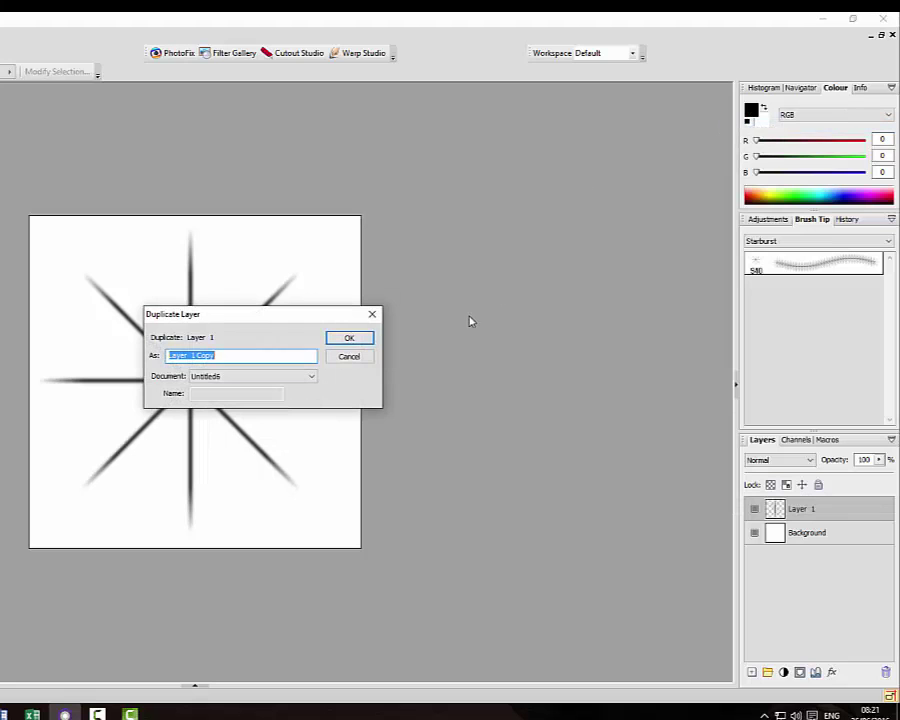
pyautogui.click(350, 340)
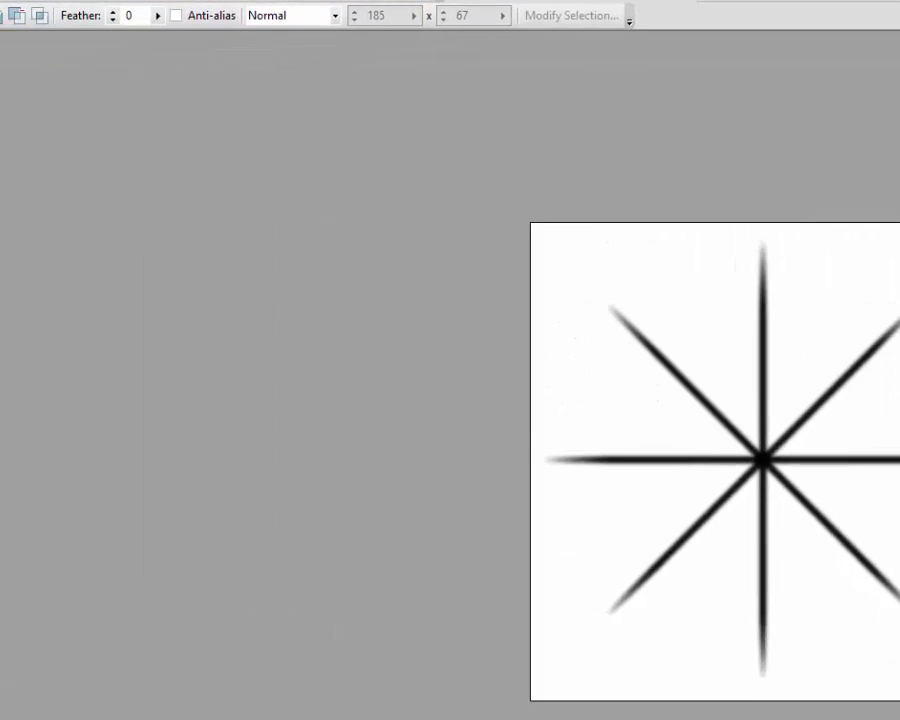
pyautogui.click(0, 118)
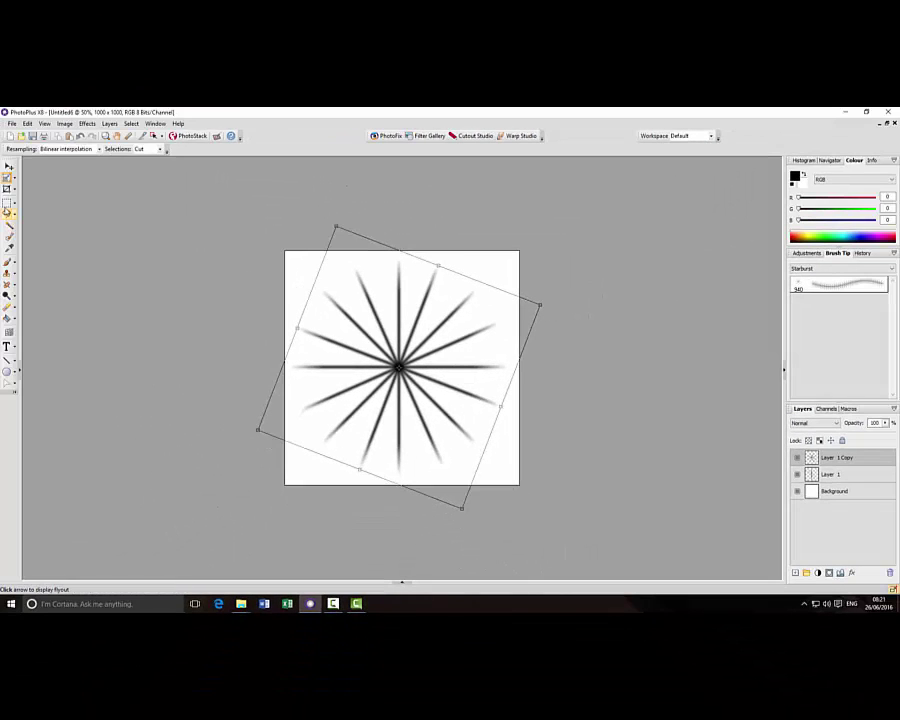
# Select the sixteen-ray star and define it as brush Starburst 16pts
pyautogui.click(6, 205)
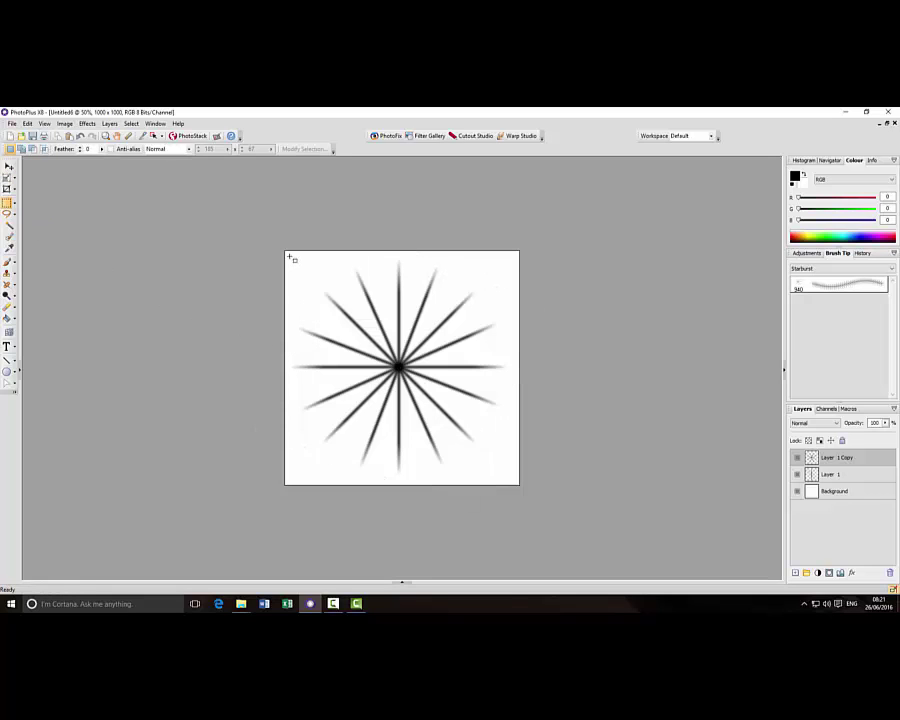
pyautogui.moveTo(316, 308); pyautogui.dragTo(510, 479)
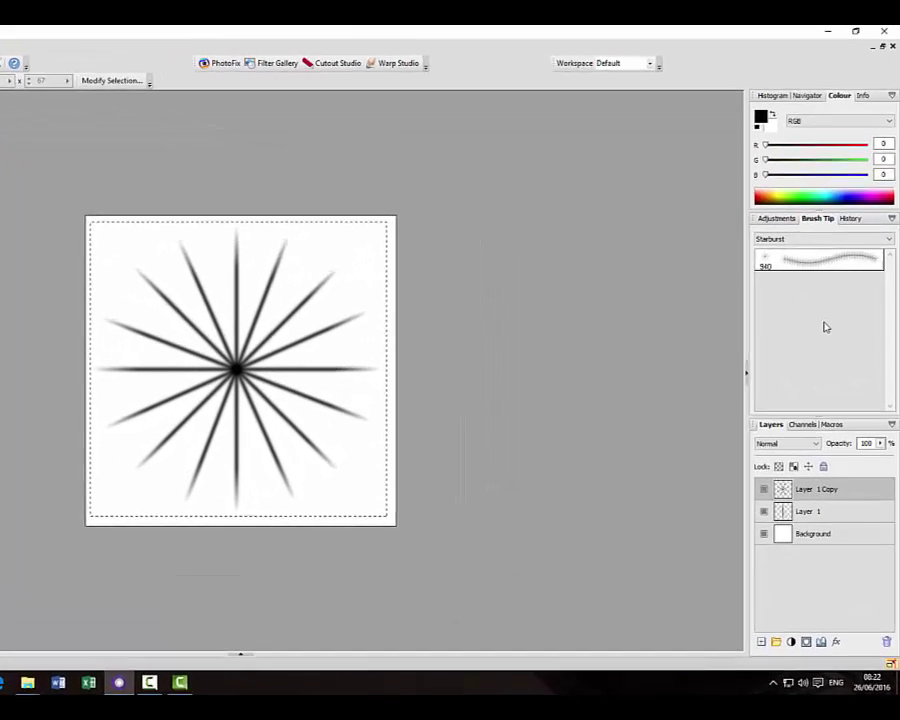
pyautogui.rightClick(846, 334)
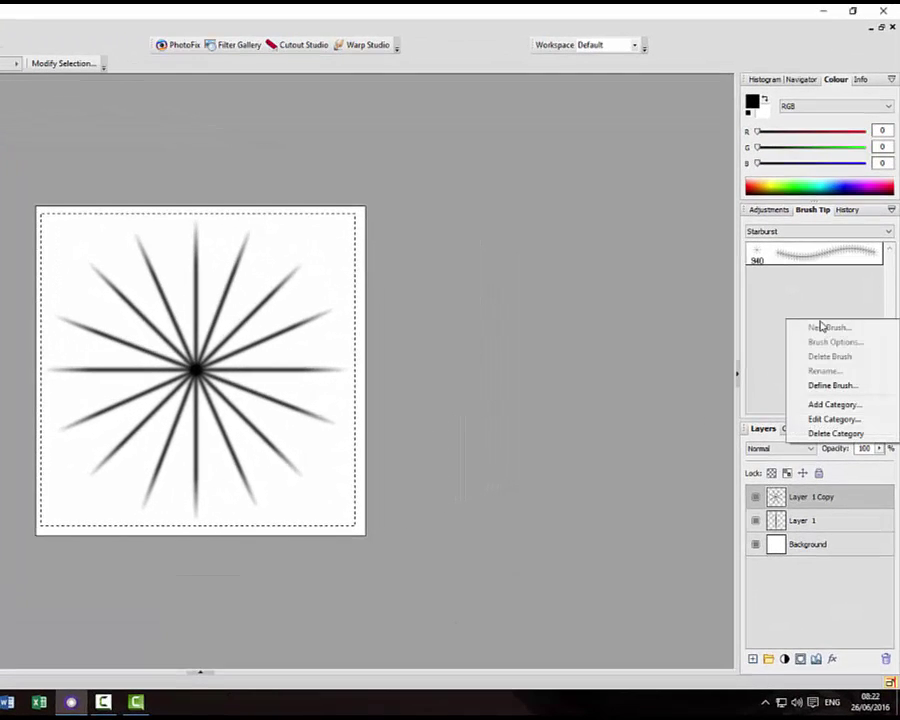
pyautogui.click(833, 389)
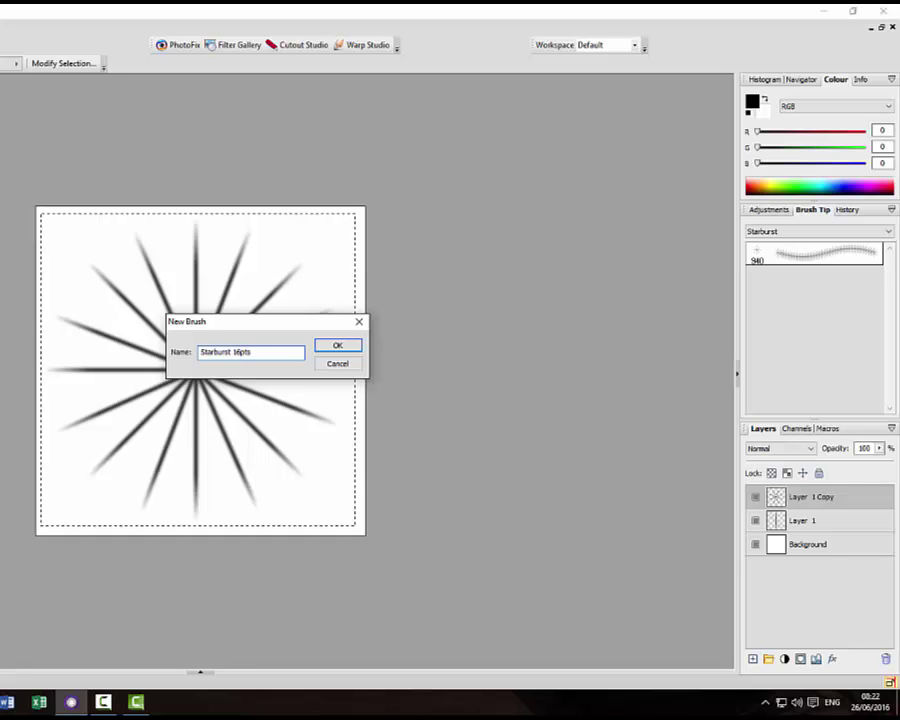
pyautogui.click(338, 346)
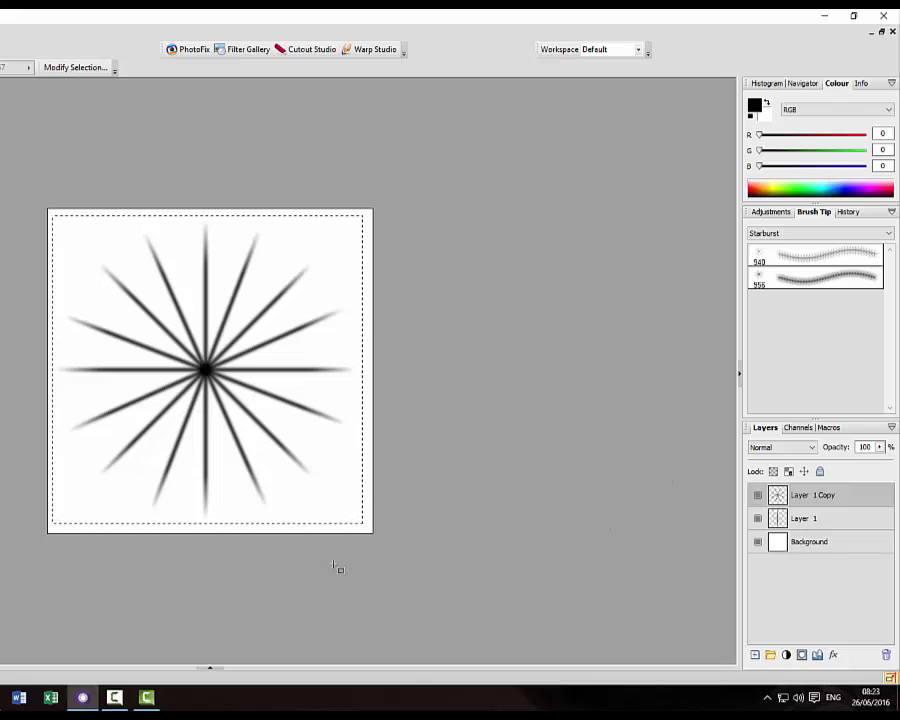
# In Untitled8, duplicate the line layer and rotate the copy 90° to form a cross
pyautogui.click(210, 668)
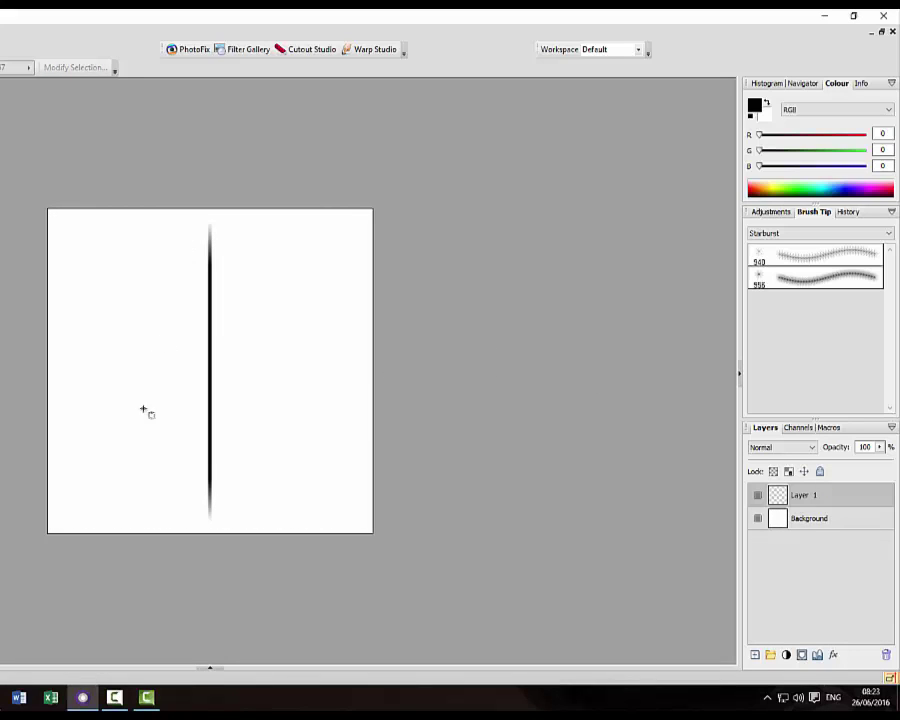
pyautogui.rightClick(829, 497)
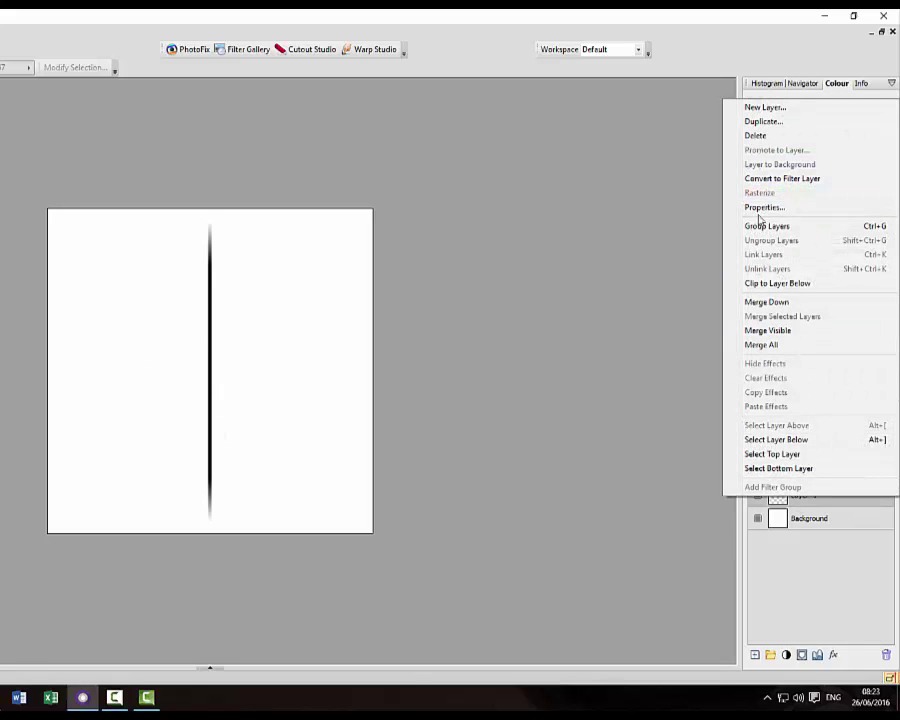
pyautogui.click(767, 122)
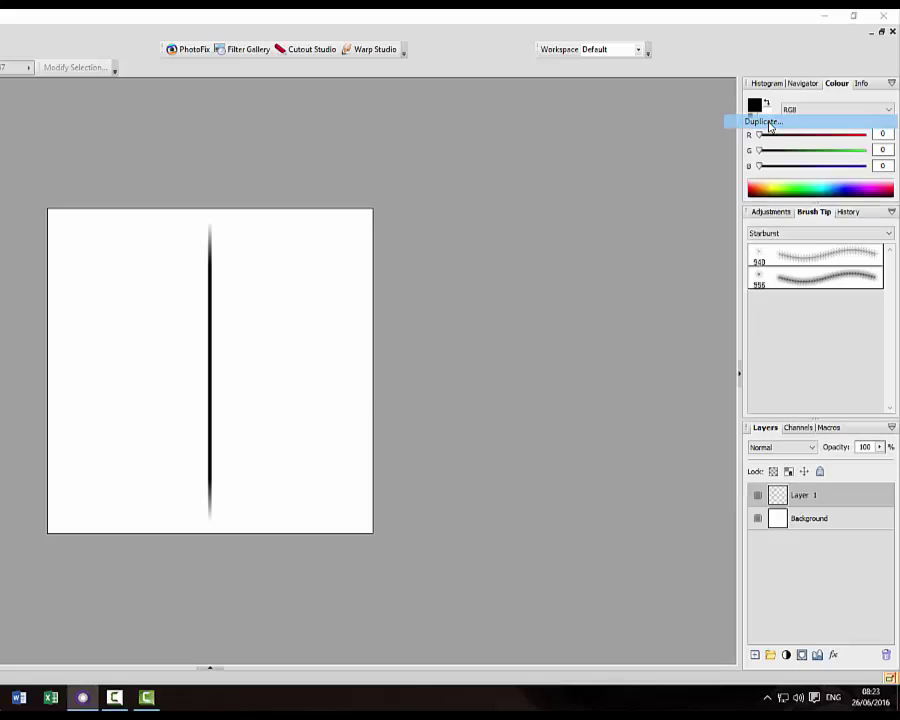
pyautogui.click(361, 328)
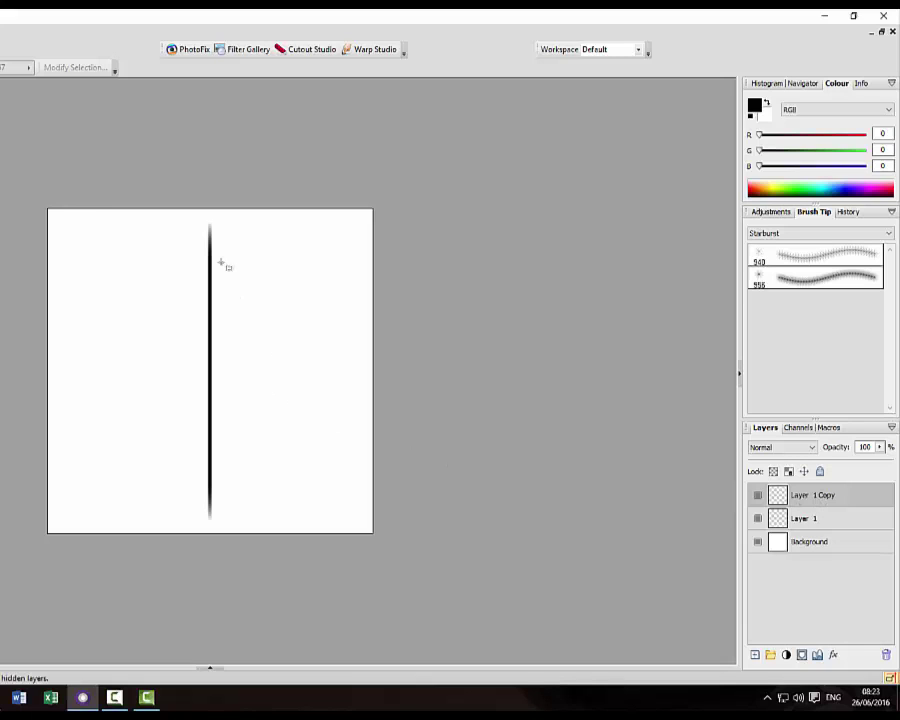
pyautogui.press('v')
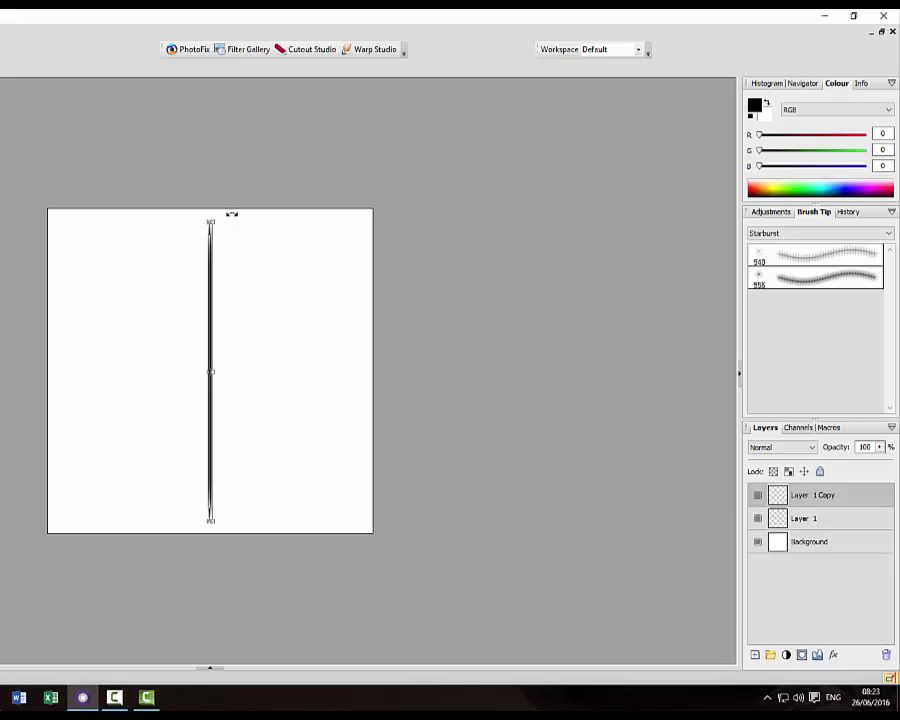
pyautogui.moveTo(246, 220); pyautogui.dragTo(398, 382)
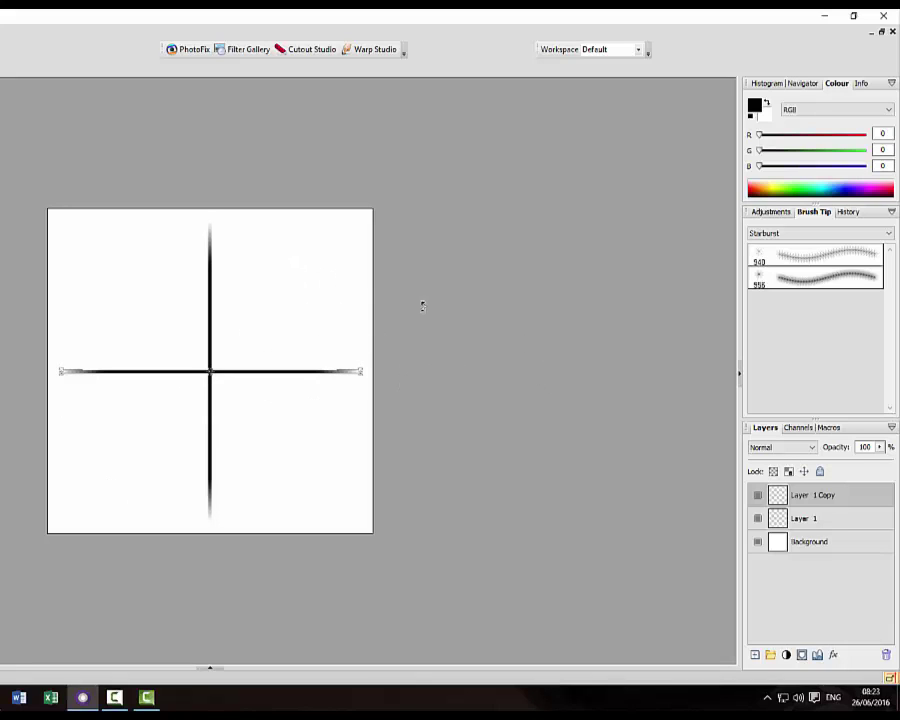
# Duplicate Layer 1 Copy and rotate the new copy into a diagonal line
pyautogui.rightClick(846, 500)
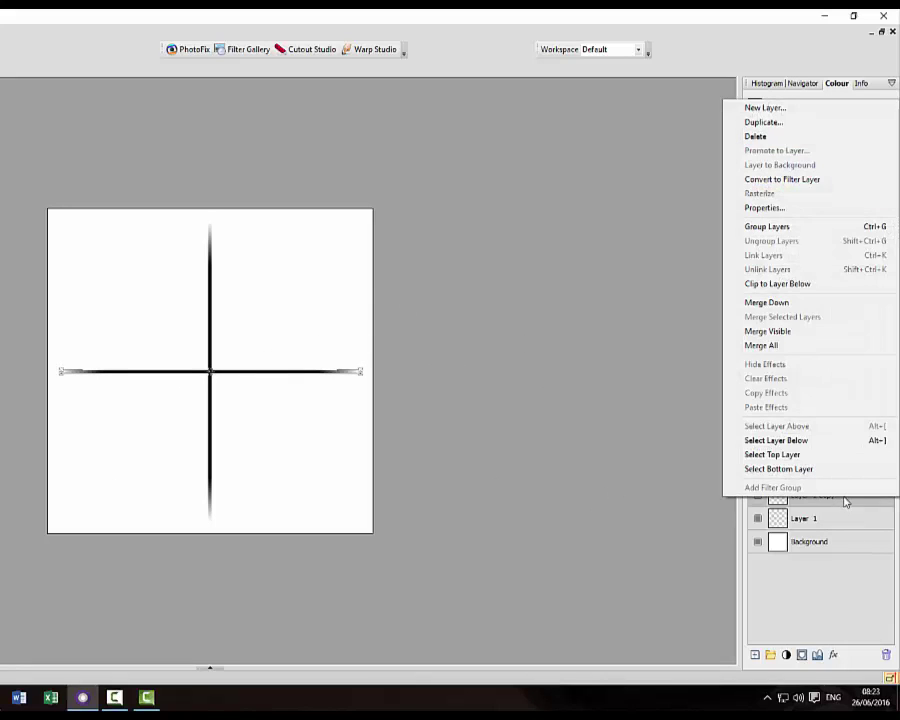
pyautogui.click(760, 121)
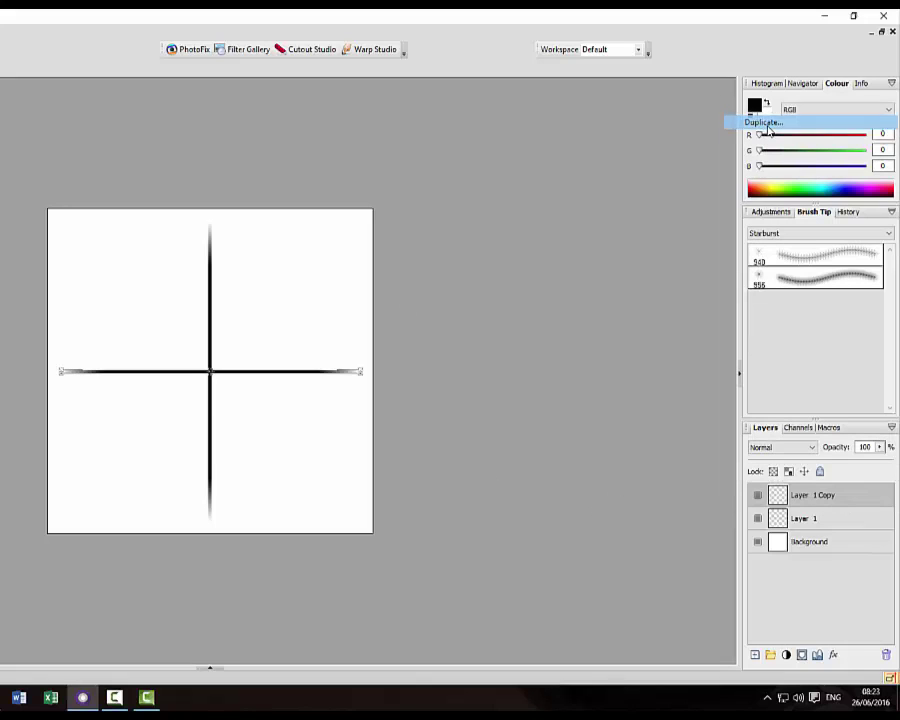
pyautogui.click(360, 328)
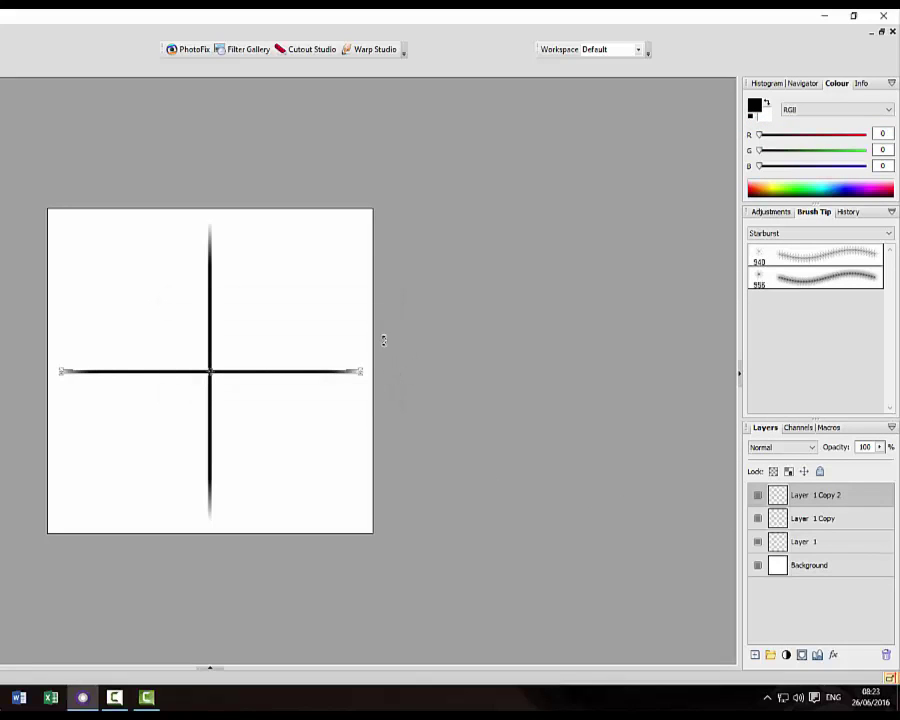
pyautogui.moveTo(366, 345); pyautogui.dragTo(333, 235)
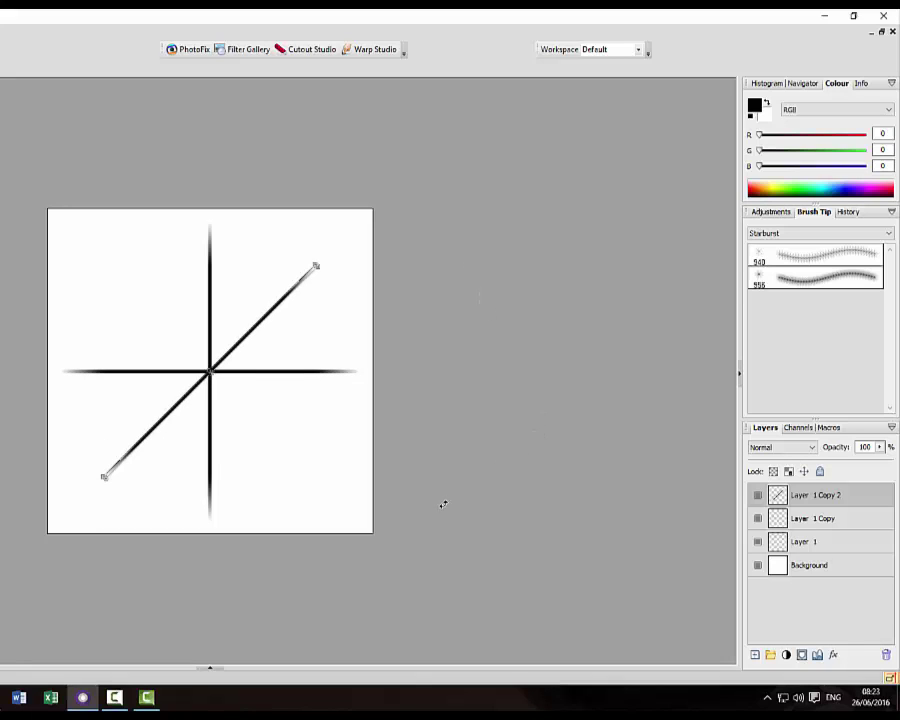
# Merge the diagonal line down into Layer 1 Copy
pyautogui.rightClick(852, 496)
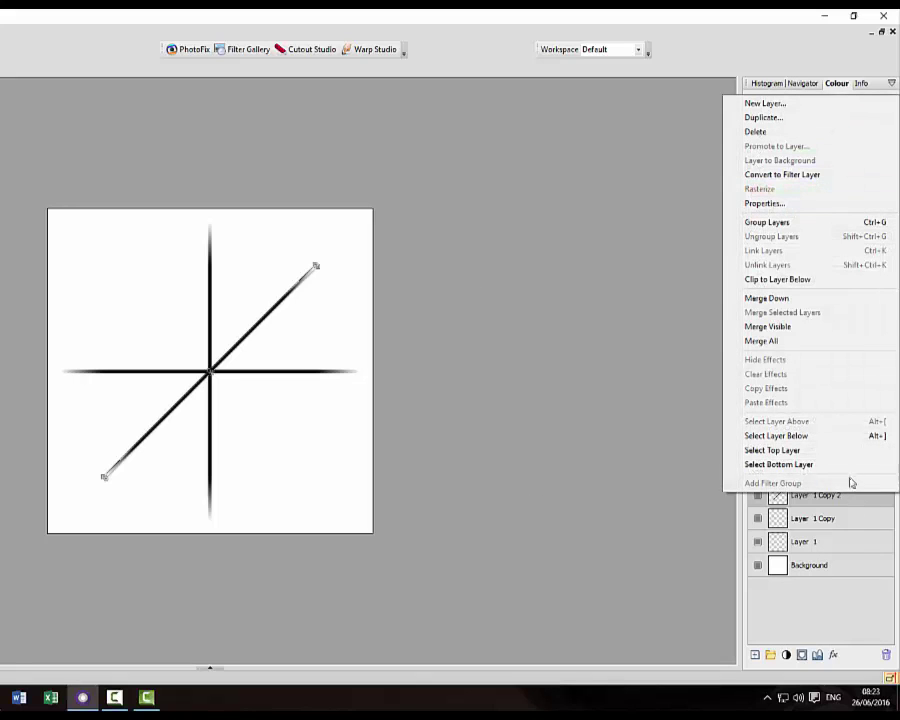
pyautogui.click(785, 298)
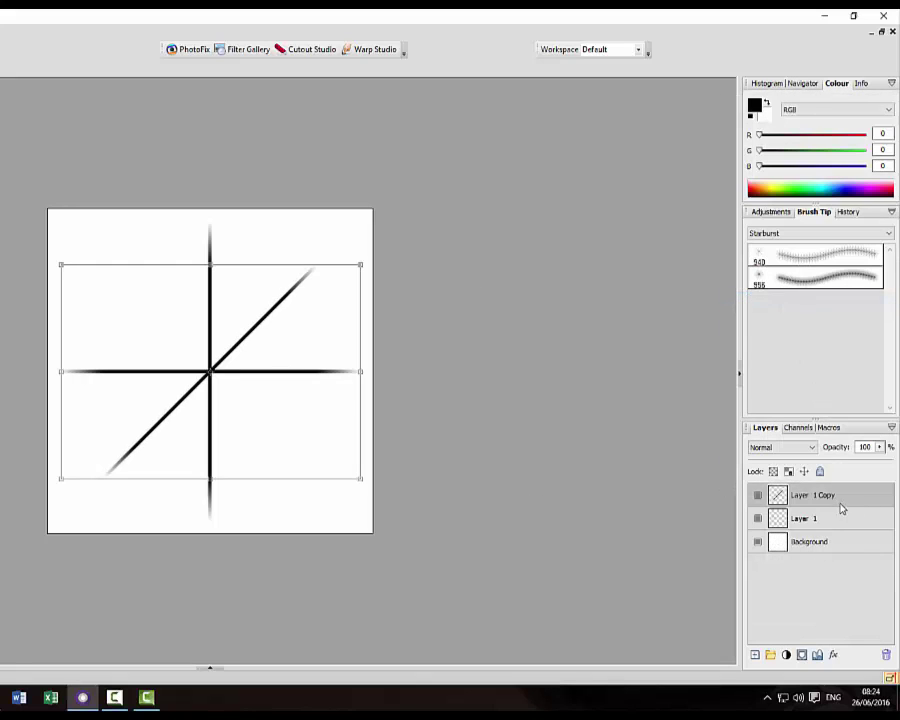
pyautogui.rightClick(843, 500)
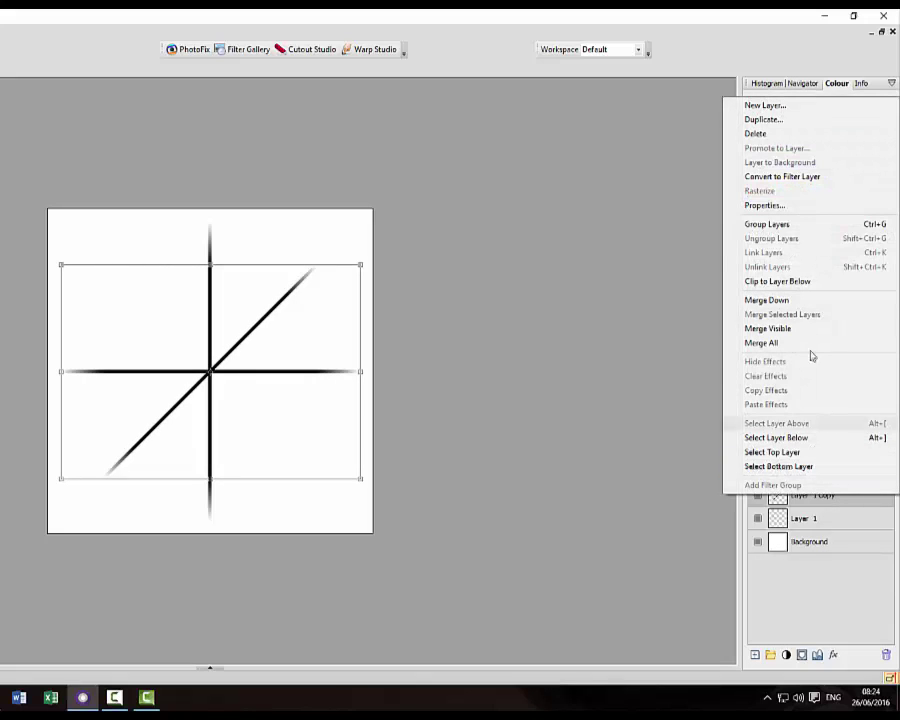
# Merge the lines into Layer 1, select the star, and save it as brush Starburst 6pts
pyautogui.click(770, 300)
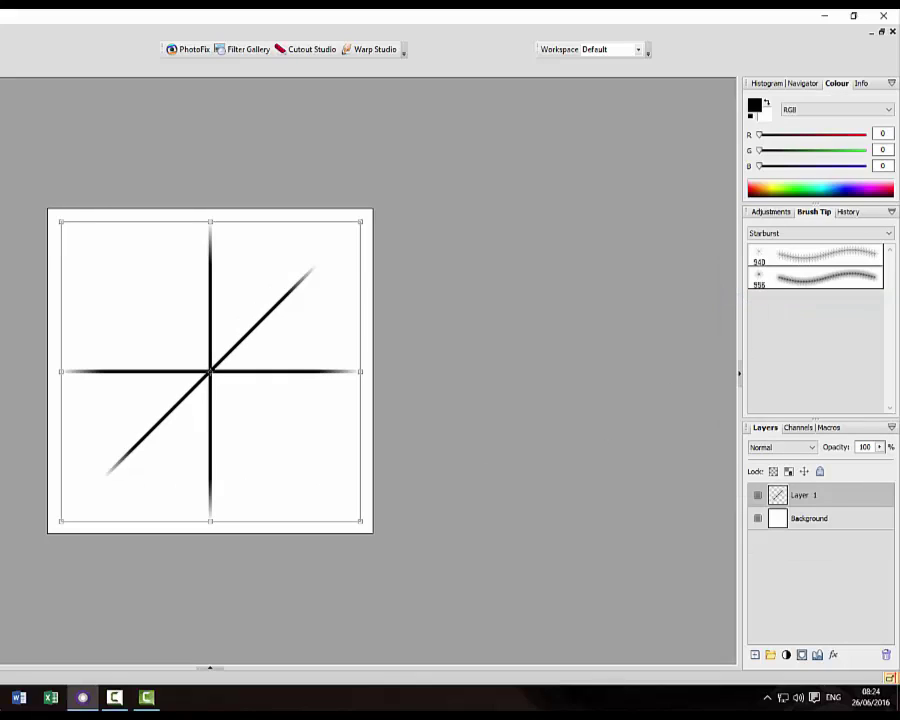
pyautogui.press('m')
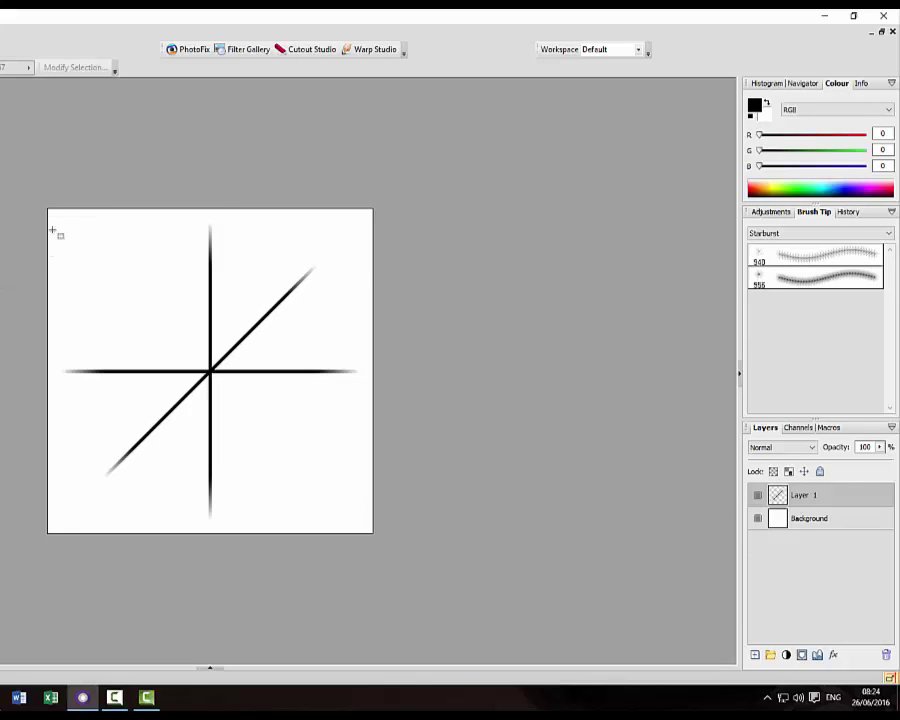
pyautogui.moveTo(57, 219); pyautogui.dragTo(364, 522)
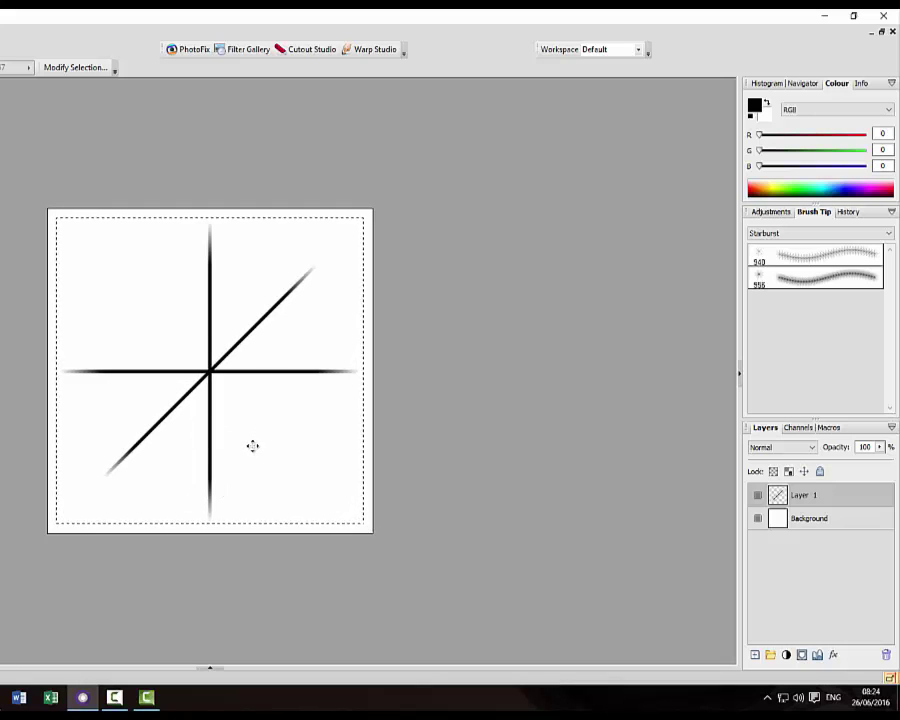
pyautogui.rightClick(829, 343)
pyautogui.click(838, 405)
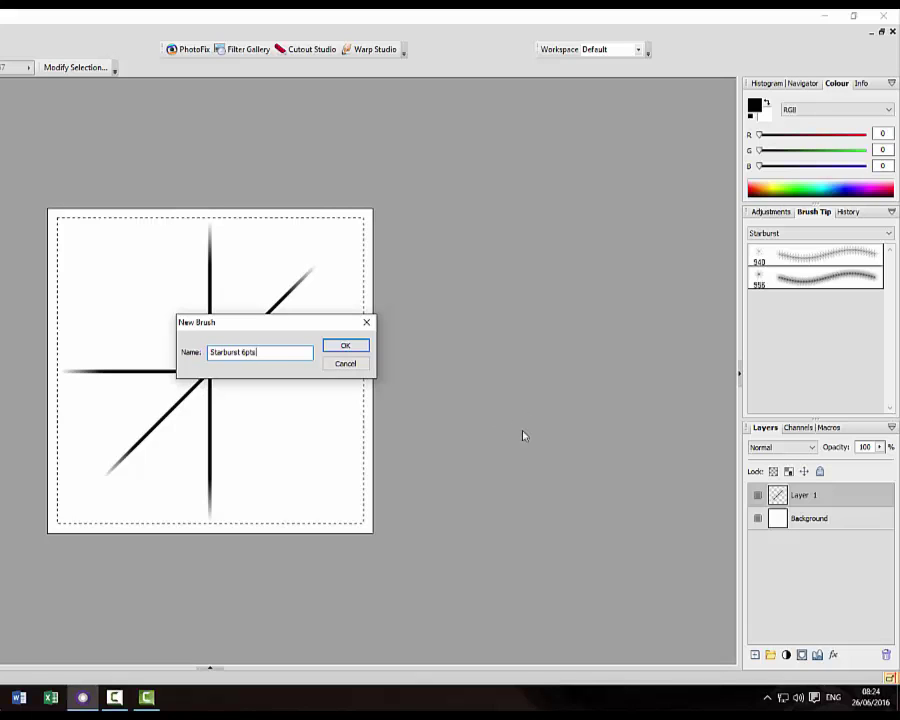
pyautogui.click(346, 345)
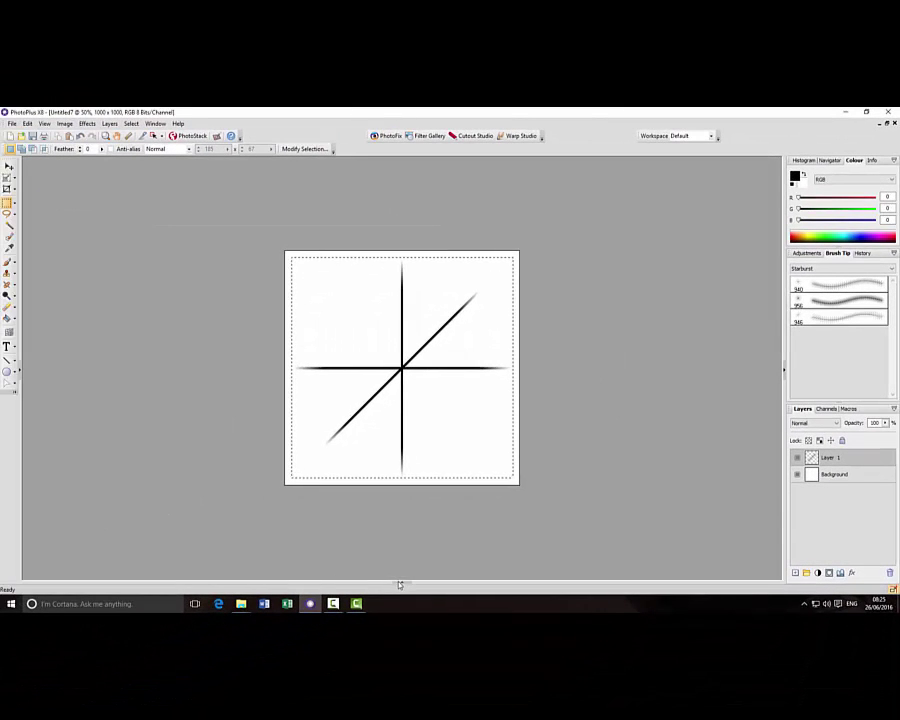
# Switch to the vertical-line document, duplicate the line layer and rotate the copy horizontal
pyautogui.click(400, 585)
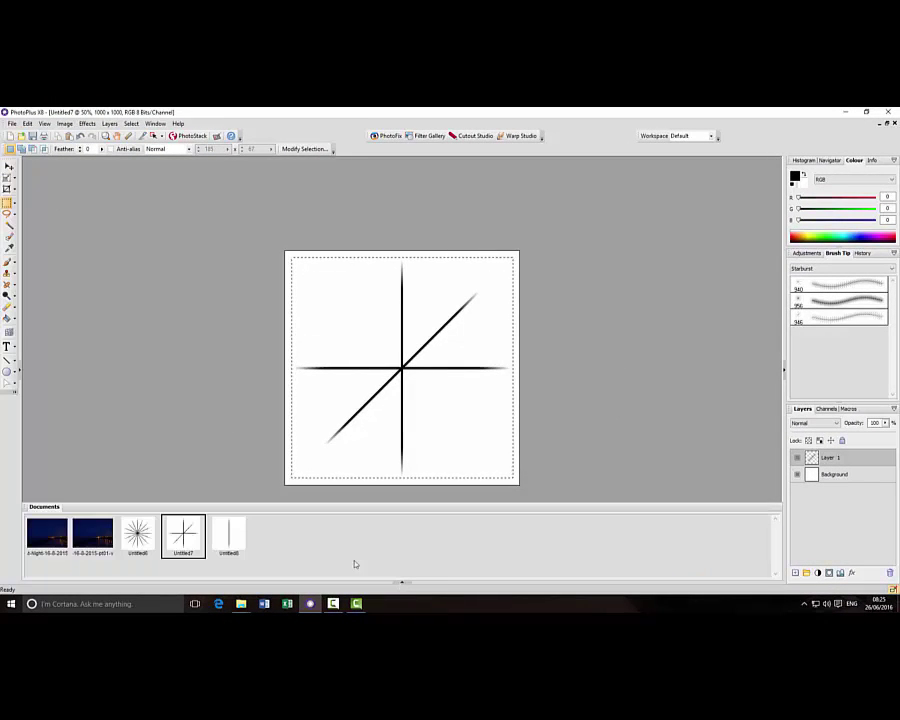
pyautogui.click(241, 537)
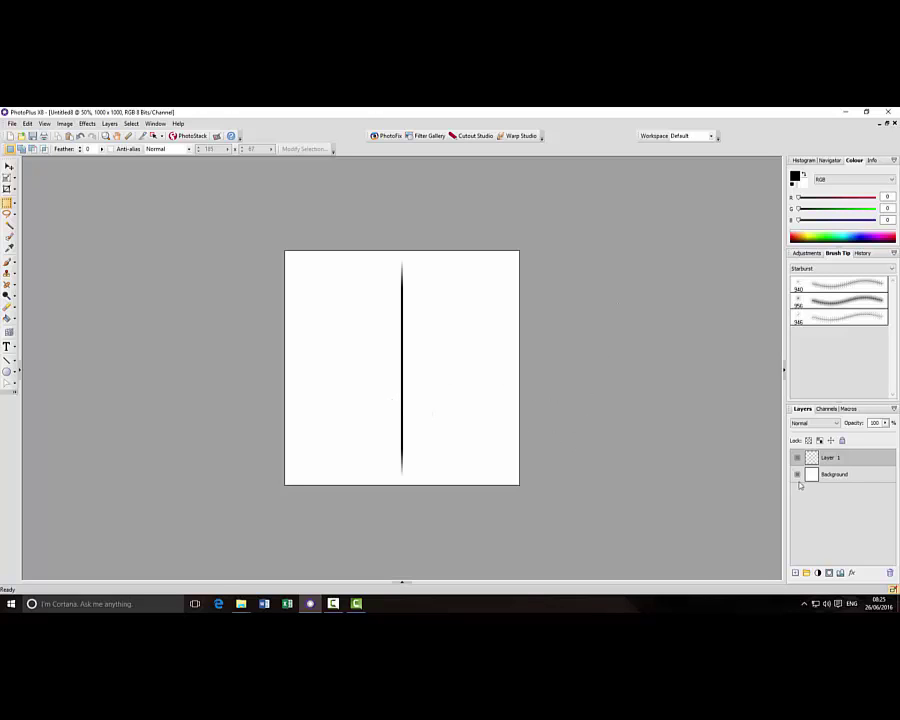
pyautogui.rightClick(846, 460)
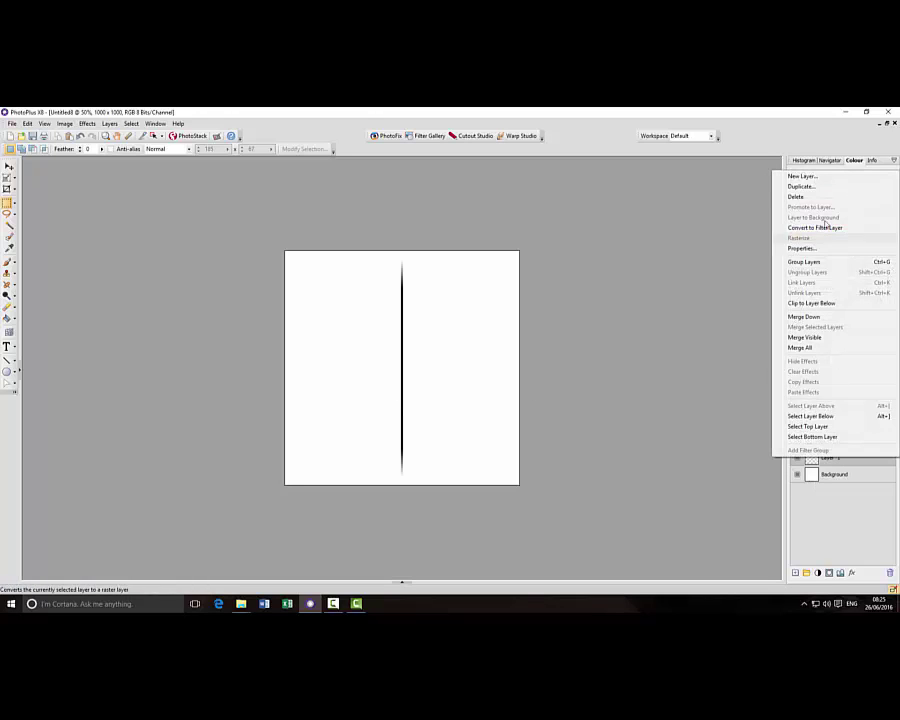
pyautogui.click(811, 188)
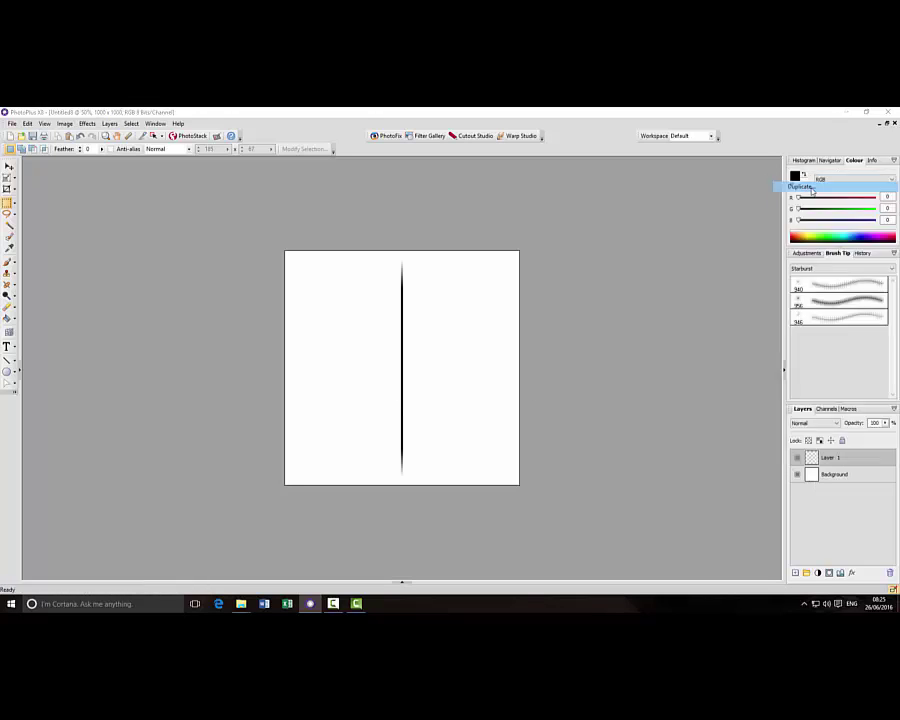
pyautogui.click(513, 338)
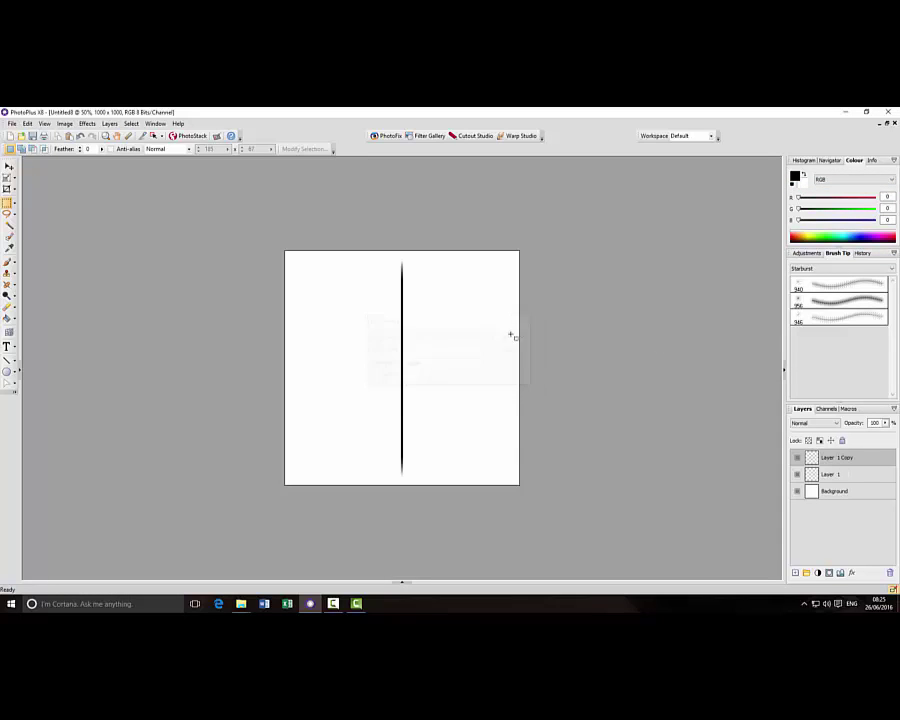
pyautogui.click(7, 177)
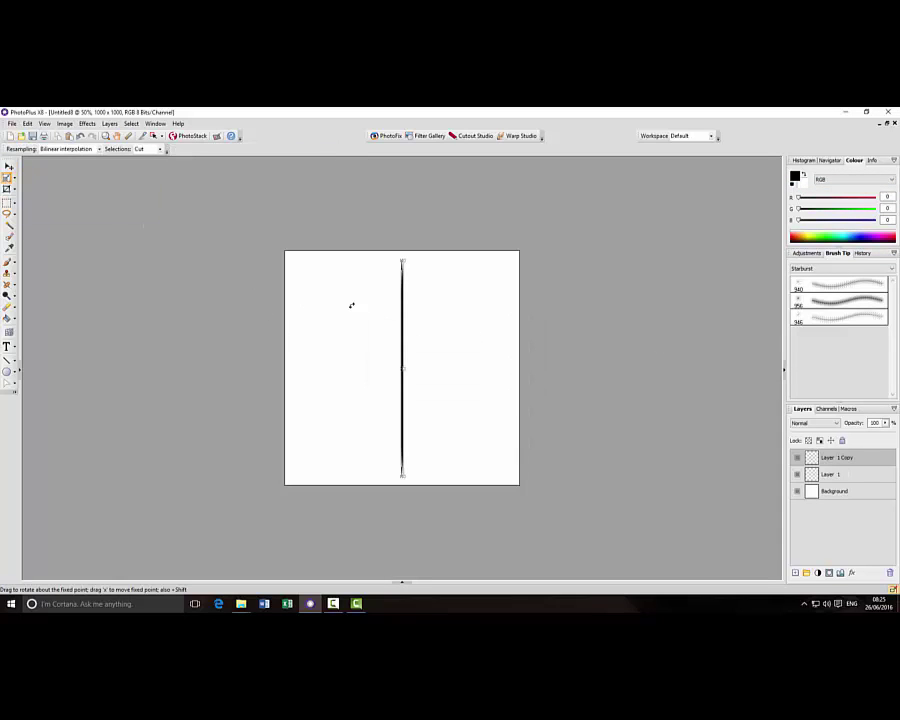
pyautogui.moveTo(425, 265); pyautogui.dragTo(550, 390)
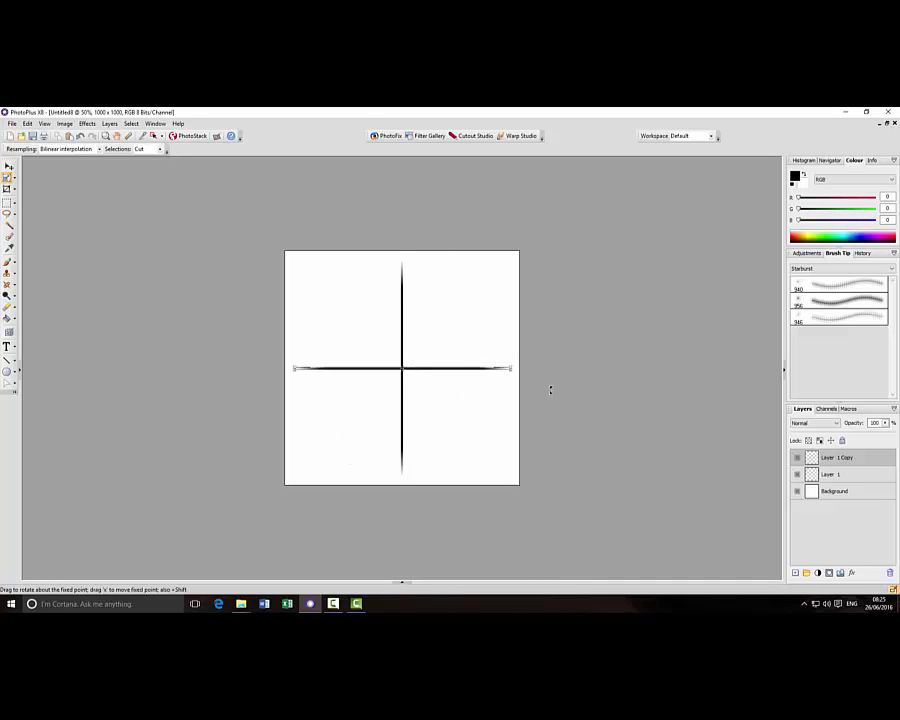
pyautogui.rightClick(850, 457)
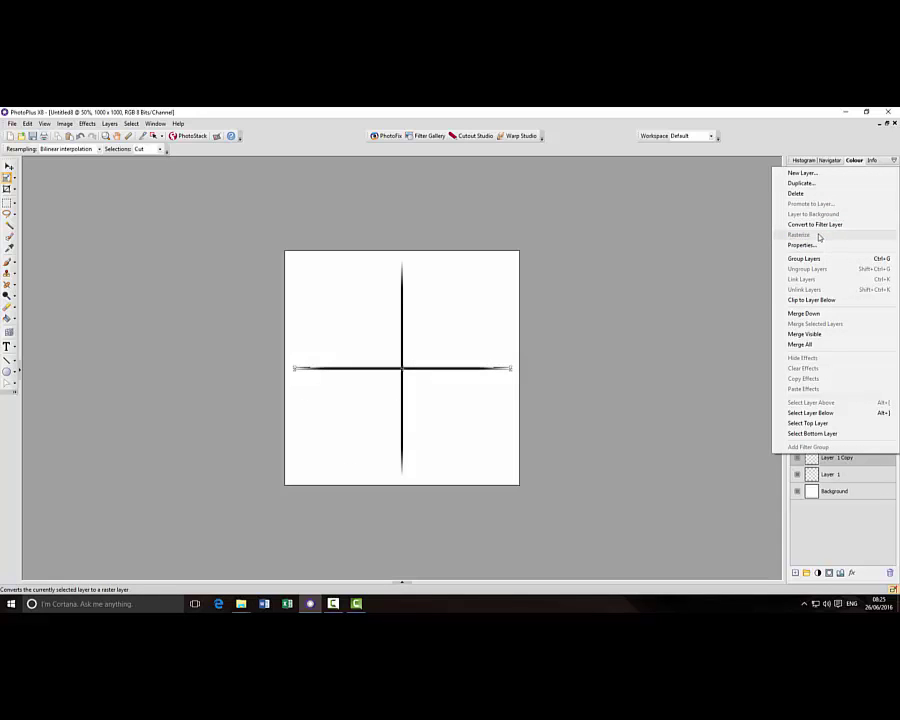
# Merge the horizontal line into Layer 1 and duplicate the resulting cross layer
pyautogui.click(804, 313)
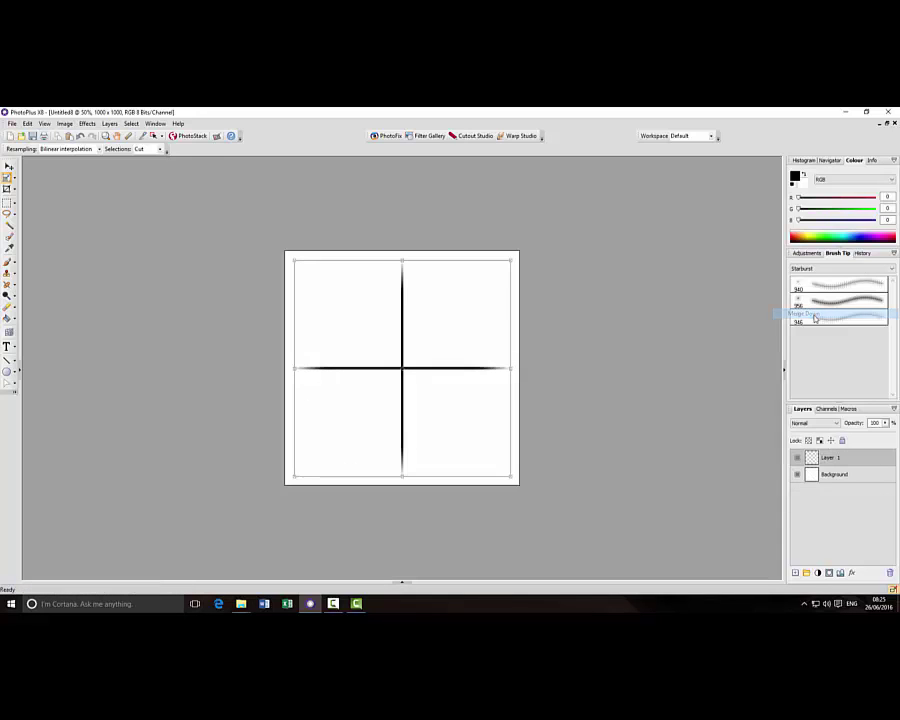
pyautogui.rightClick(850, 461)
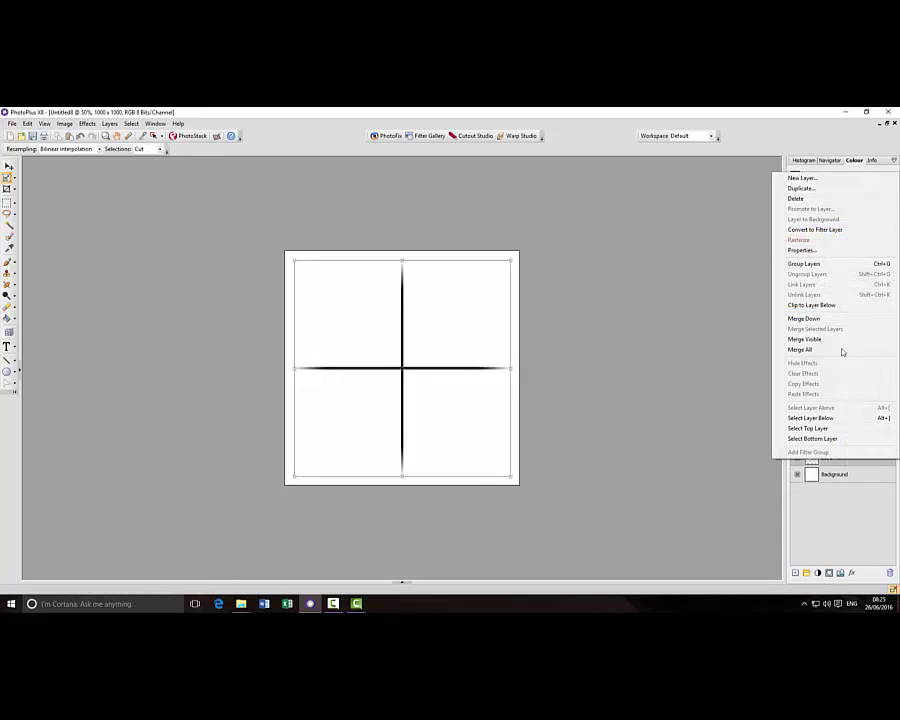
pyautogui.click(801, 188)
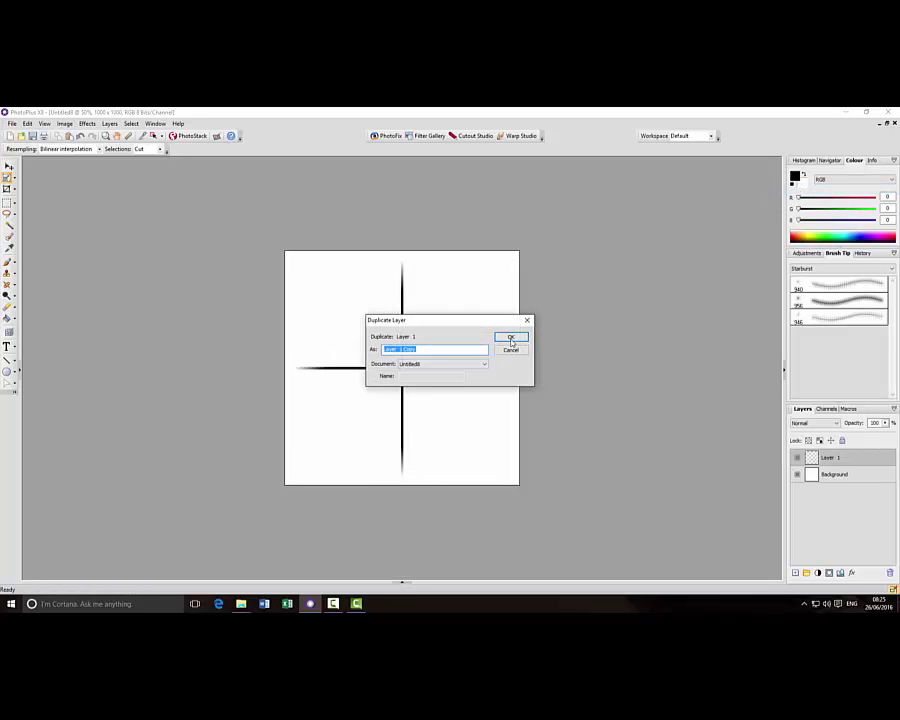
pyautogui.click(511, 339)
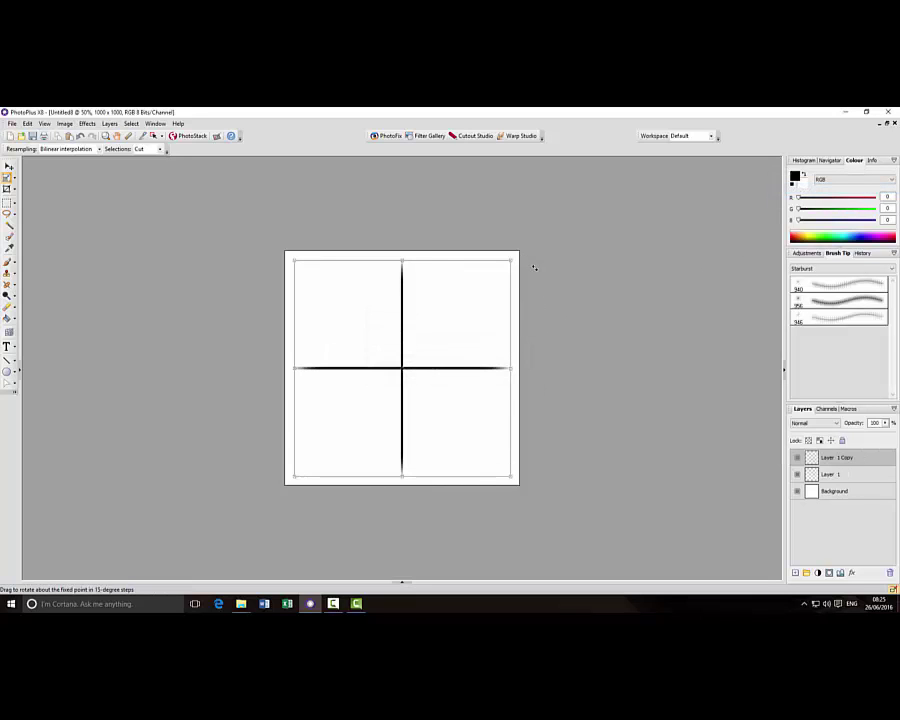
# Rotate the copied cross 45° and merge it down into Layer 1
pyautogui.moveTo(535, 268); pyautogui.dragTo(564, 333)
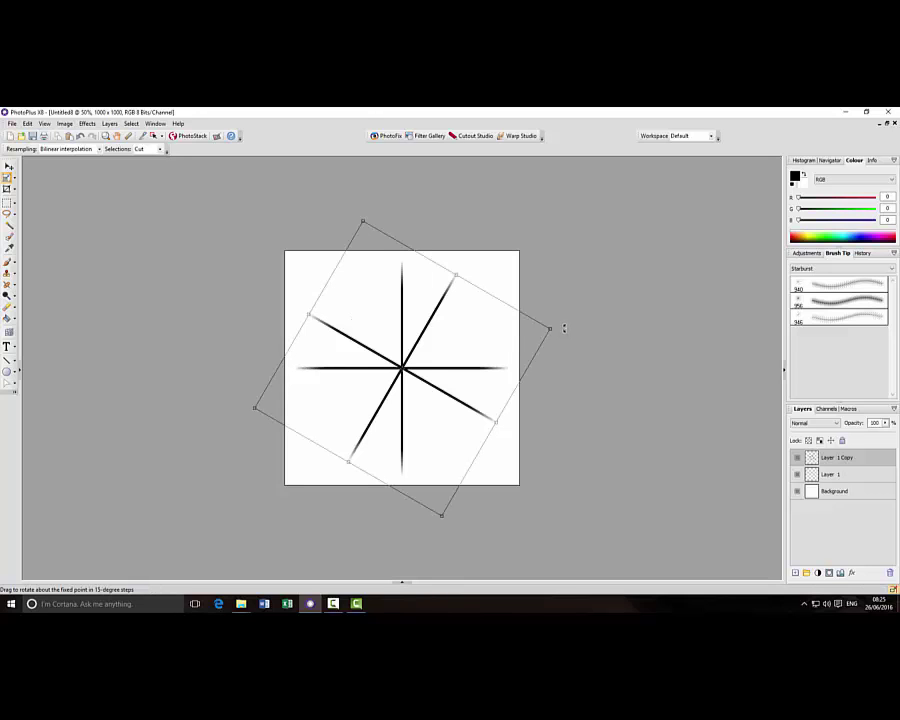
pyautogui.moveTo(565, 328)
pyautogui.mouseDown()
pyautogui.moveTo(569, 350)
pyautogui.moveTo(580, 340)
pyautogui.mouseUp()
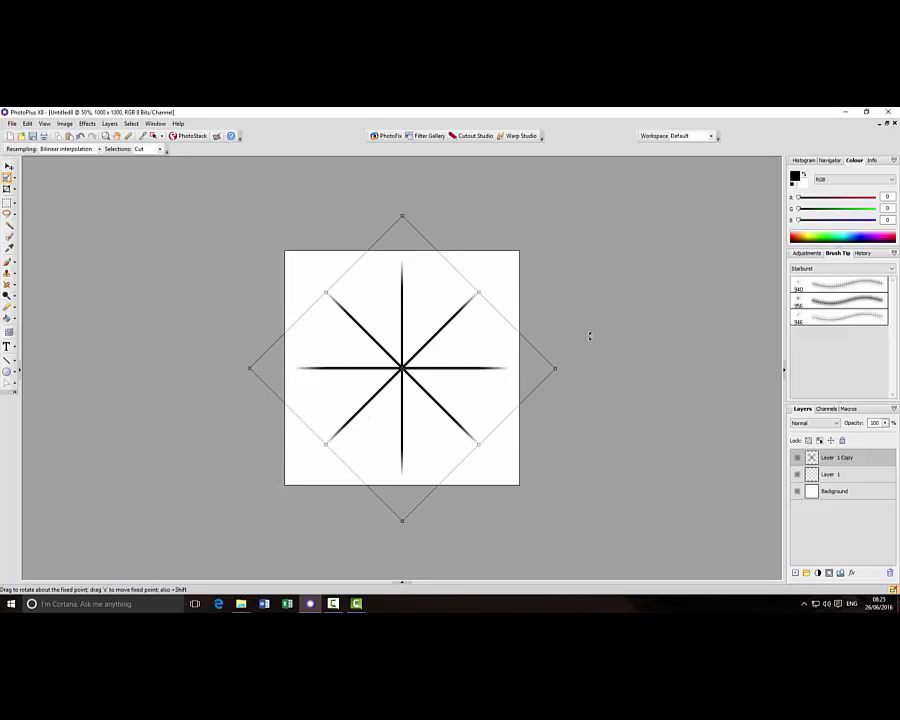
pyautogui.rightClick(802, 458)
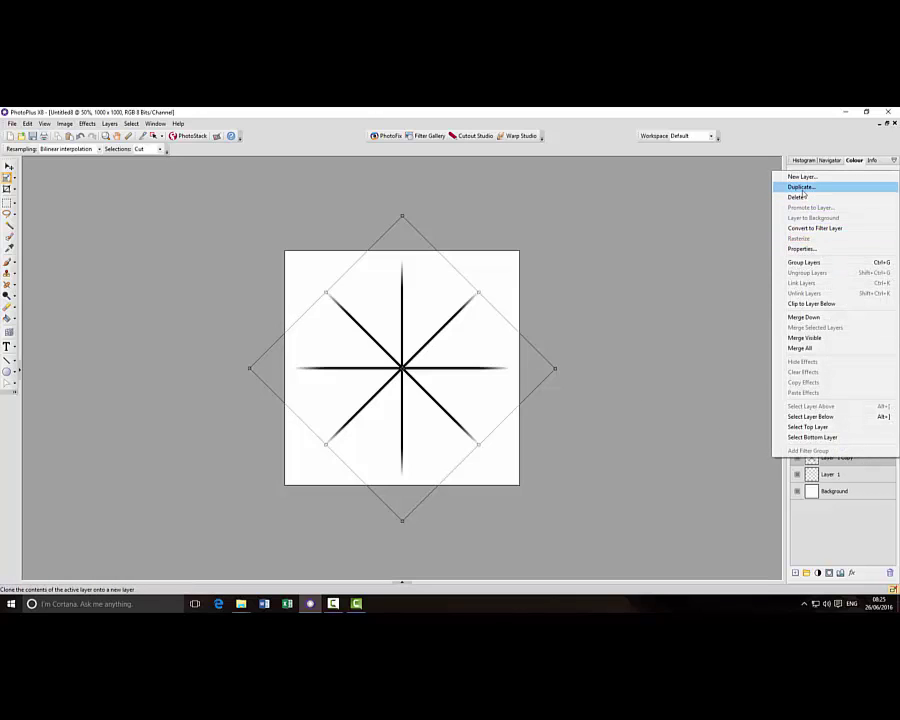
pyautogui.click(805, 317)
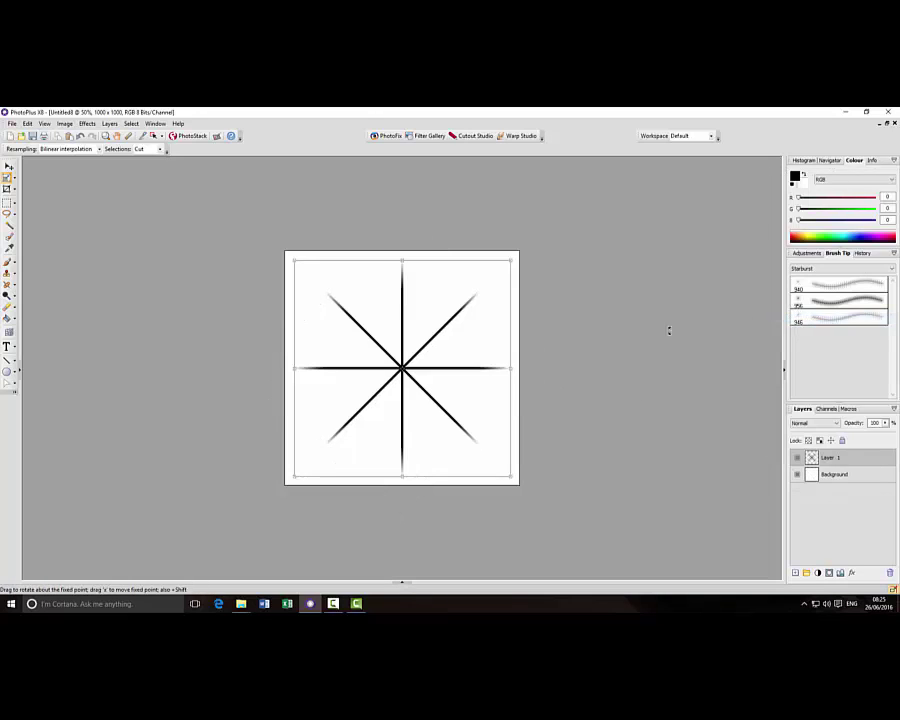
# Switch to the Rectangle selection tool in the toolbox
pyautogui.click(8, 202)
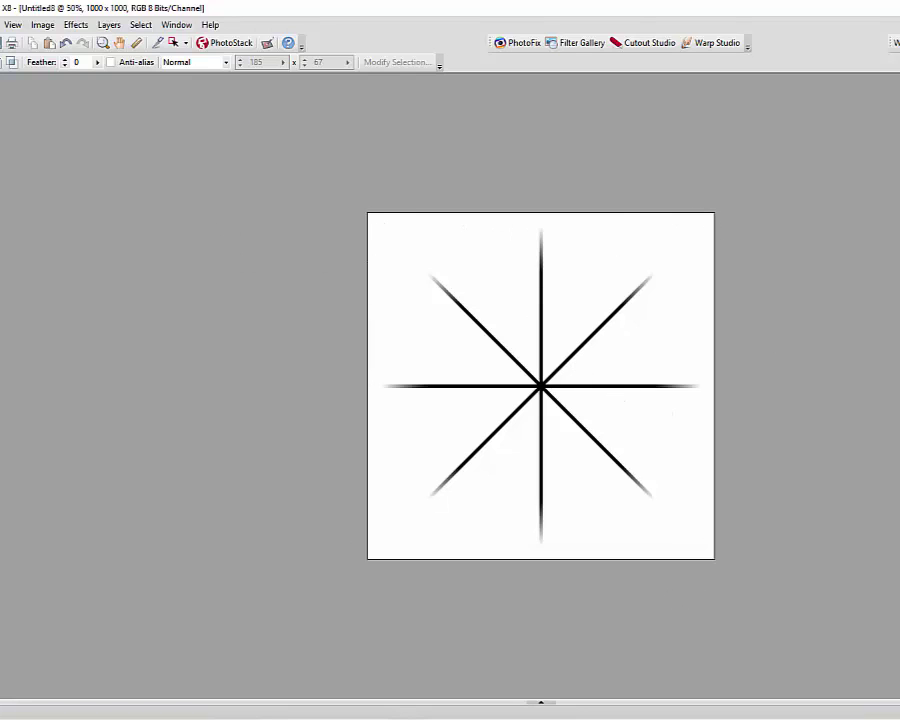
# In Image > Image Size, replace the 1000 width so the star canvas becomes 150 × 150 pixels
pyautogui.click(42, 26)
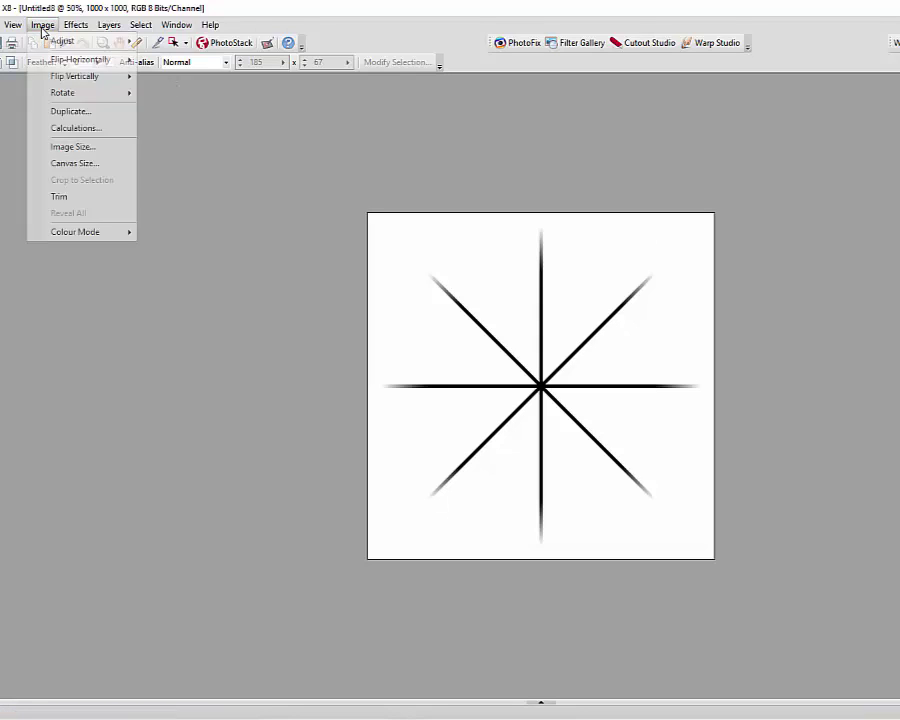
pyautogui.click(70, 152)
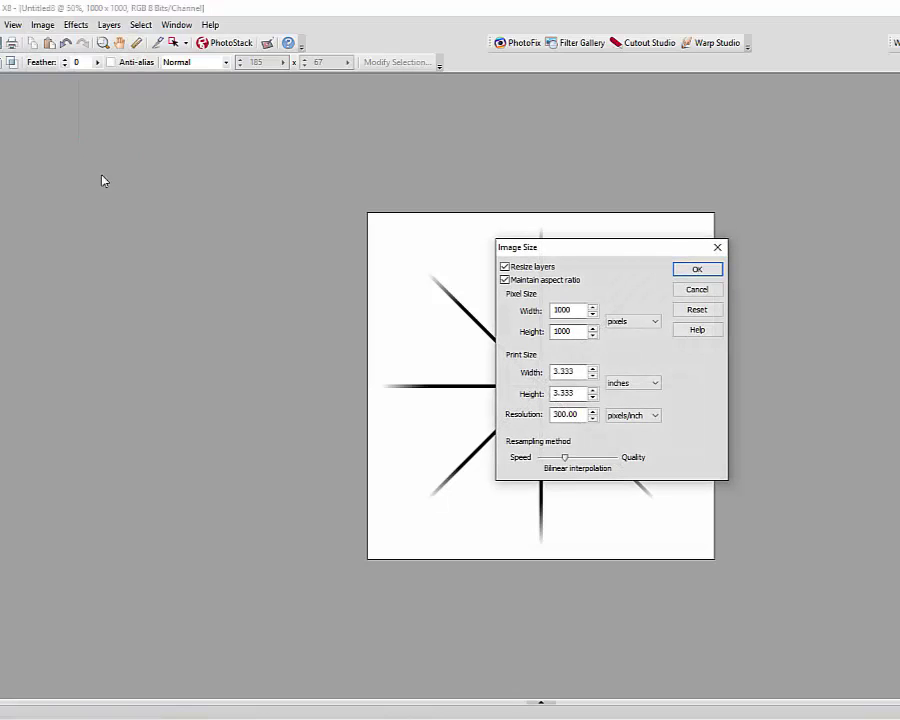
pyautogui.moveTo(568, 311); pyautogui.dragTo(548, 313)
pyautogui.write('3')
pyautogui.write('50')
pyautogui.moveTo(579, 331); pyautogui.dragTo(540, 336)
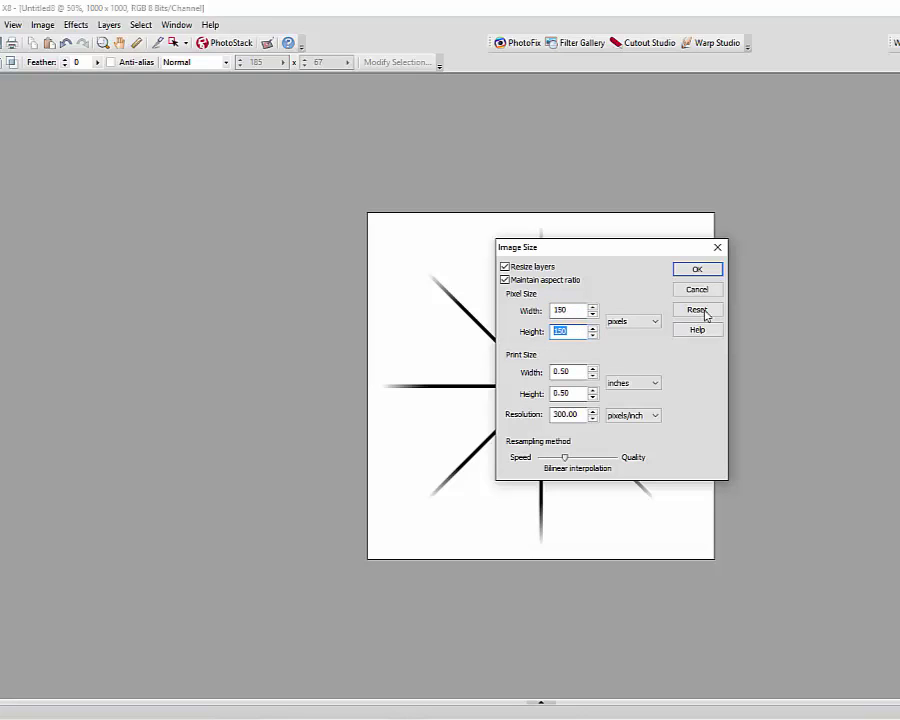
pyautogui.click(694, 272)
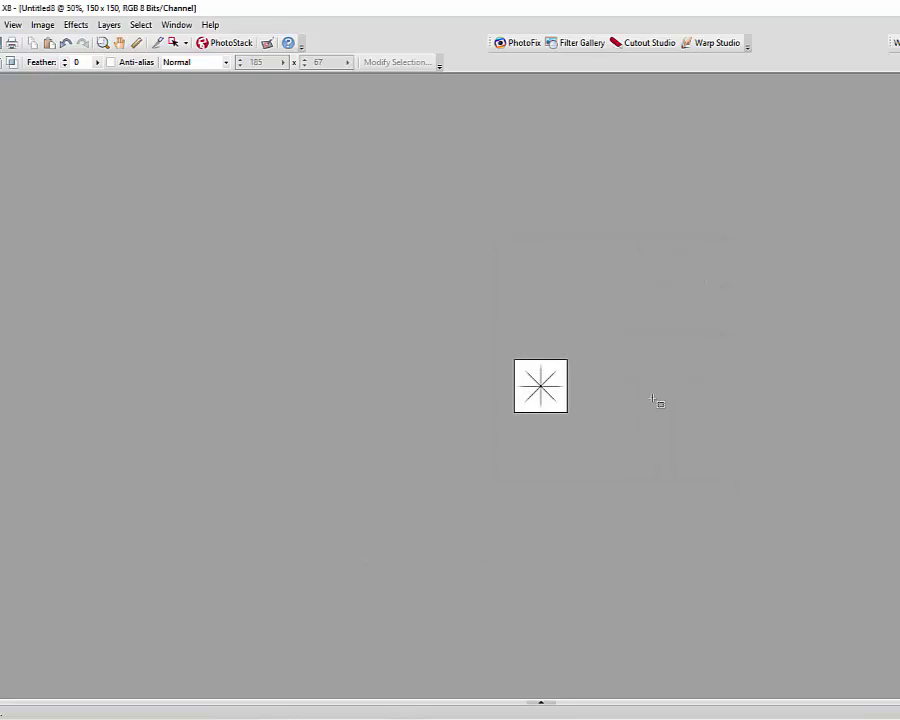
# Zoom in and drag a square marquee around the shrunken star, nudging it down one pixel
pyautogui.scroll(3, 652, 409)
pyautogui.scroll(4, 653, 409)
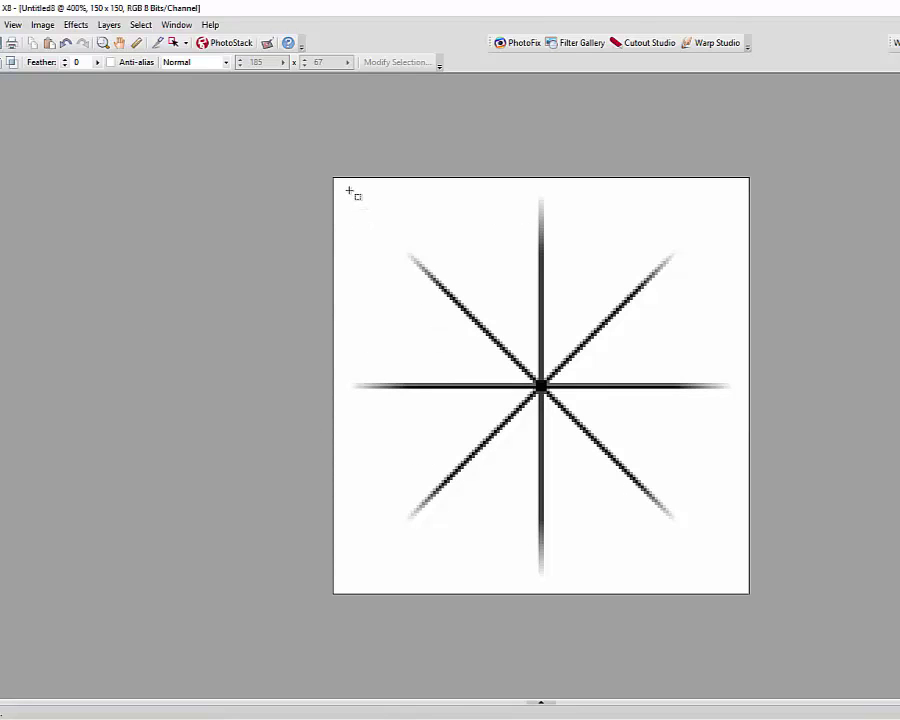
pyautogui.moveTo(342, 186); pyautogui.dragTo(731, 560)
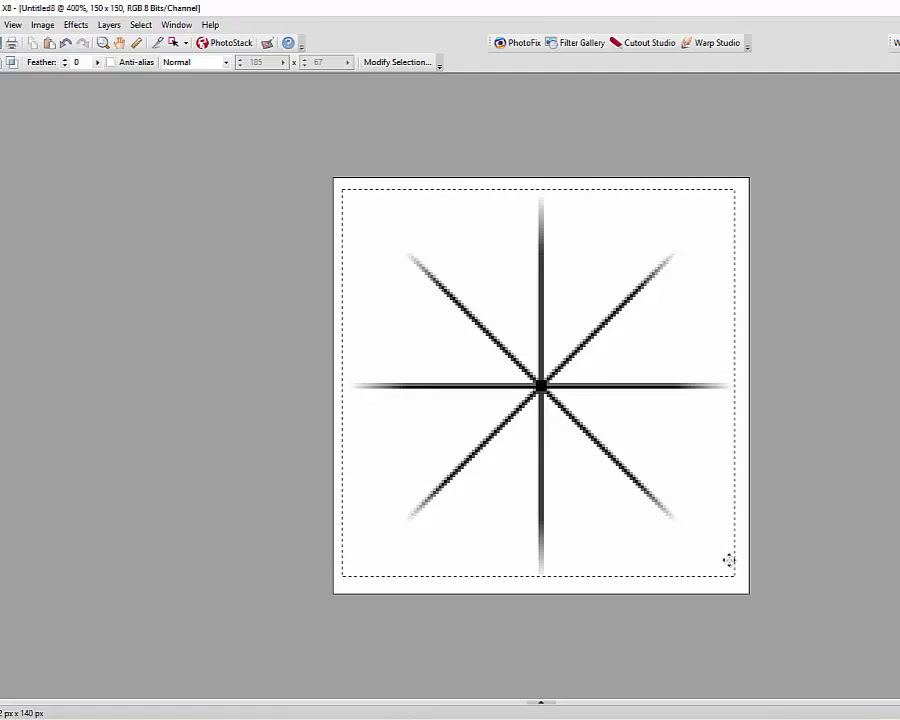
pyautogui.press('Down')
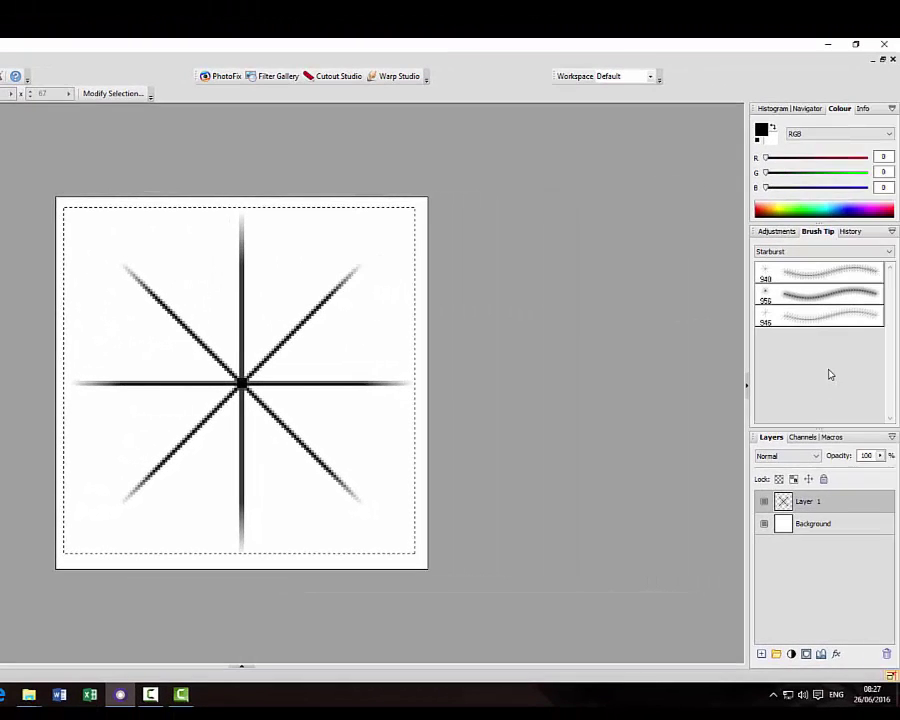
# Define the selected star as a new brush tip named 'Starburst 8pts small'
pyautogui.rightClick(824, 370)
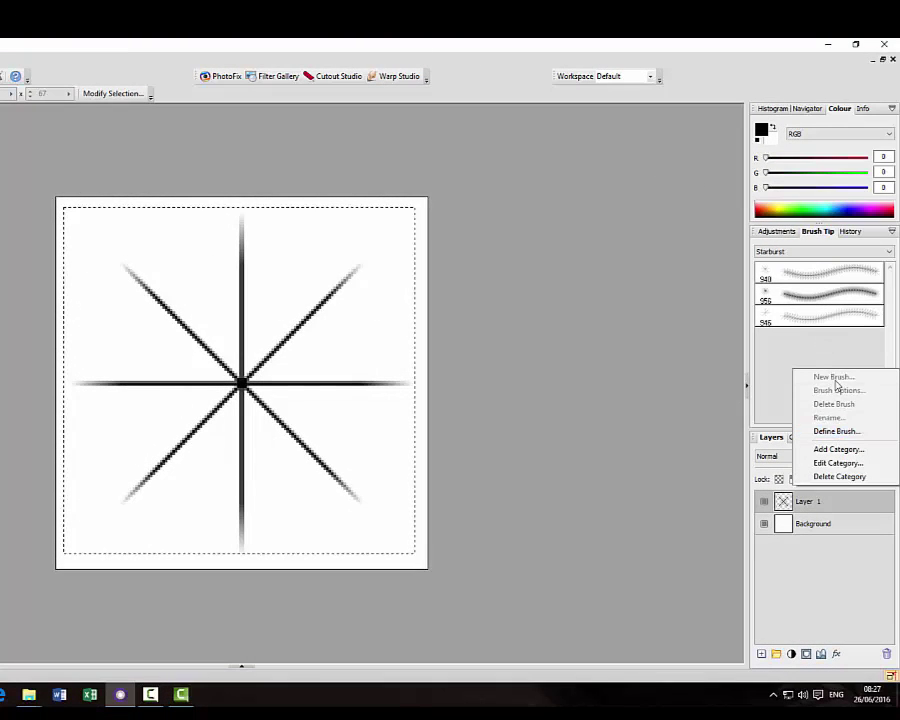
pyautogui.click(836, 431)
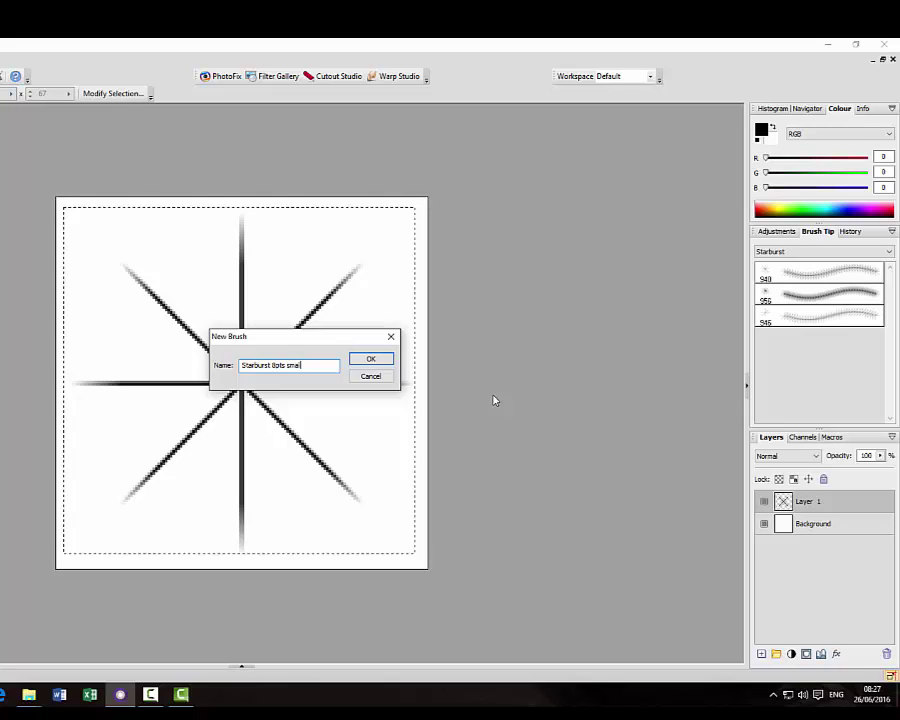
pyautogui.click(386, 361)
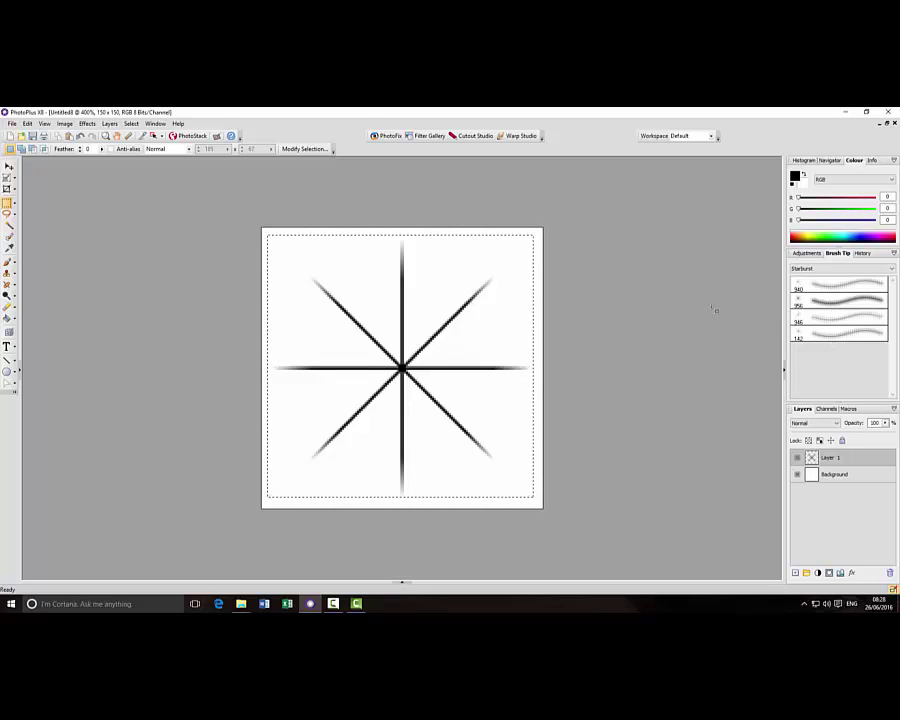
# Show the open-documents list in the Documents panel at the bottom
pyautogui.click(402, 582)
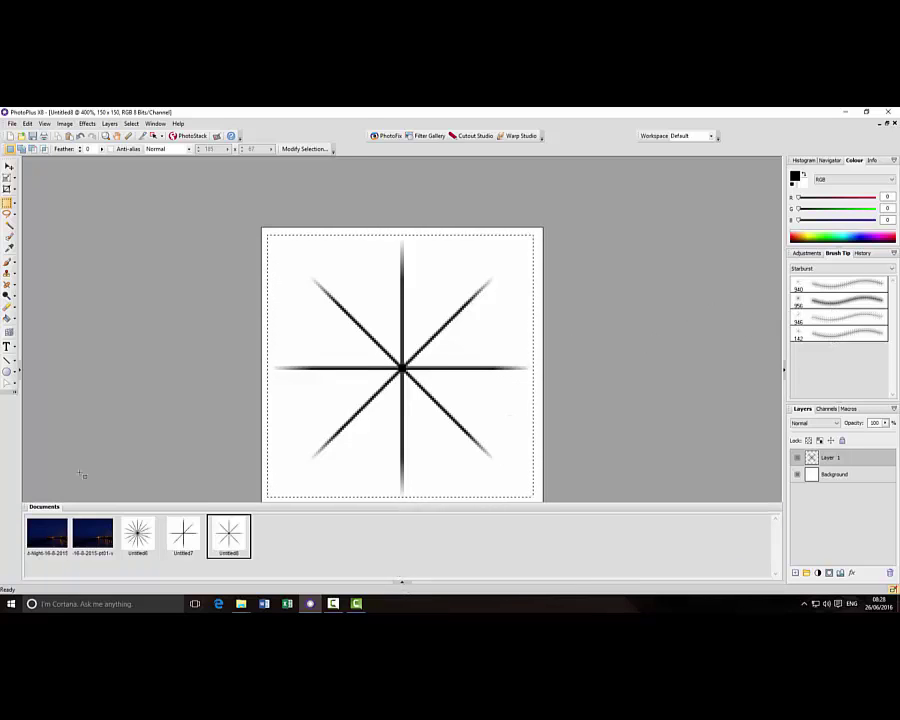
pyautogui.click(402, 583)
pyautogui.click(402, 582)
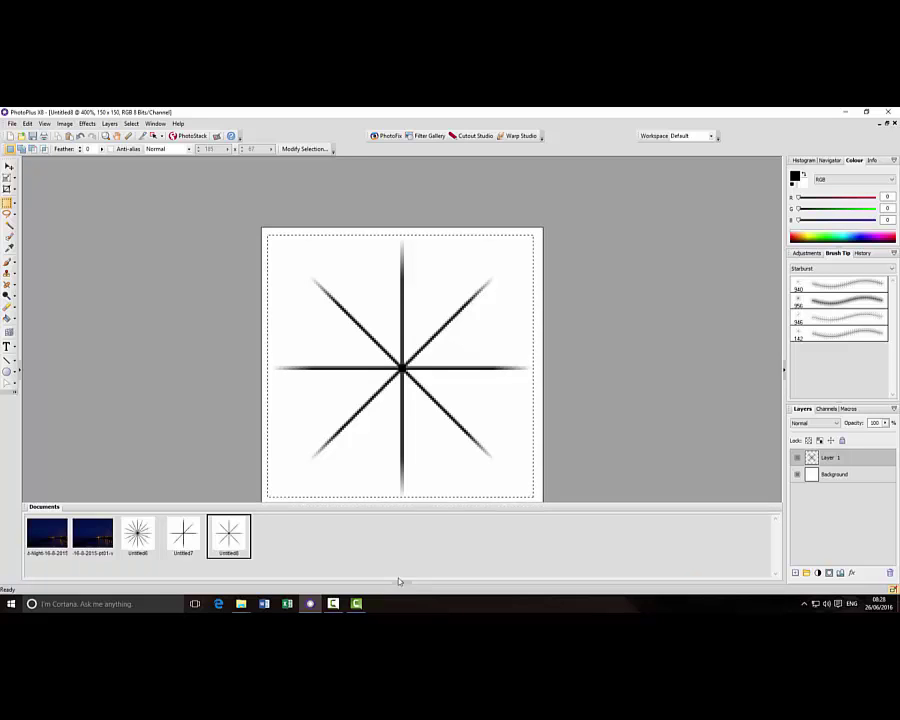
# Switch to the night photo, zoom in, and load the Paintbrush with white and starburst tip 940
pyautogui.click(54, 540)
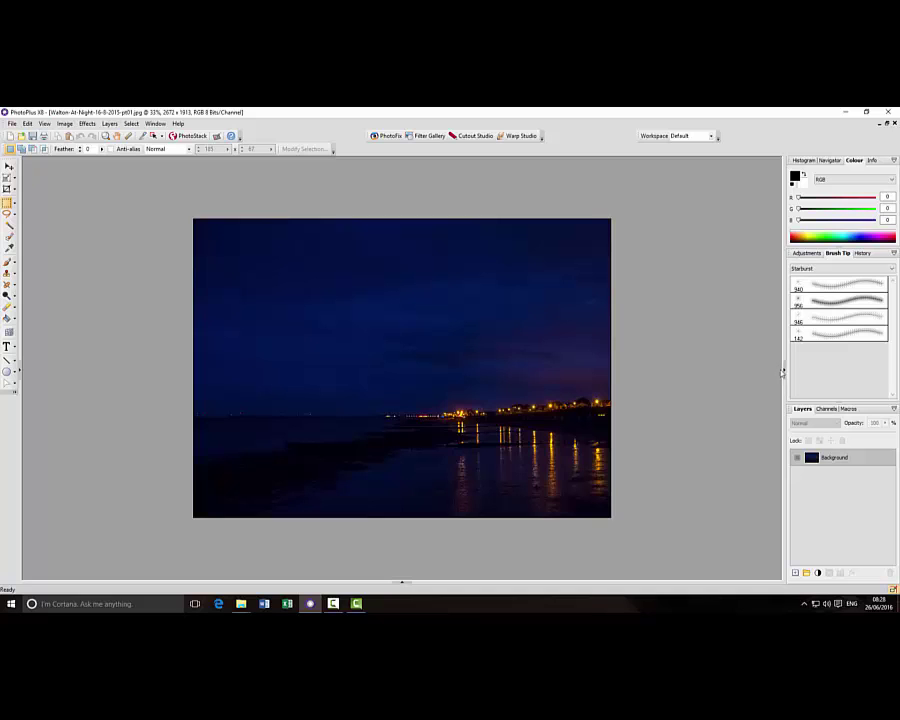
pyautogui.scroll(2, 695, 383)
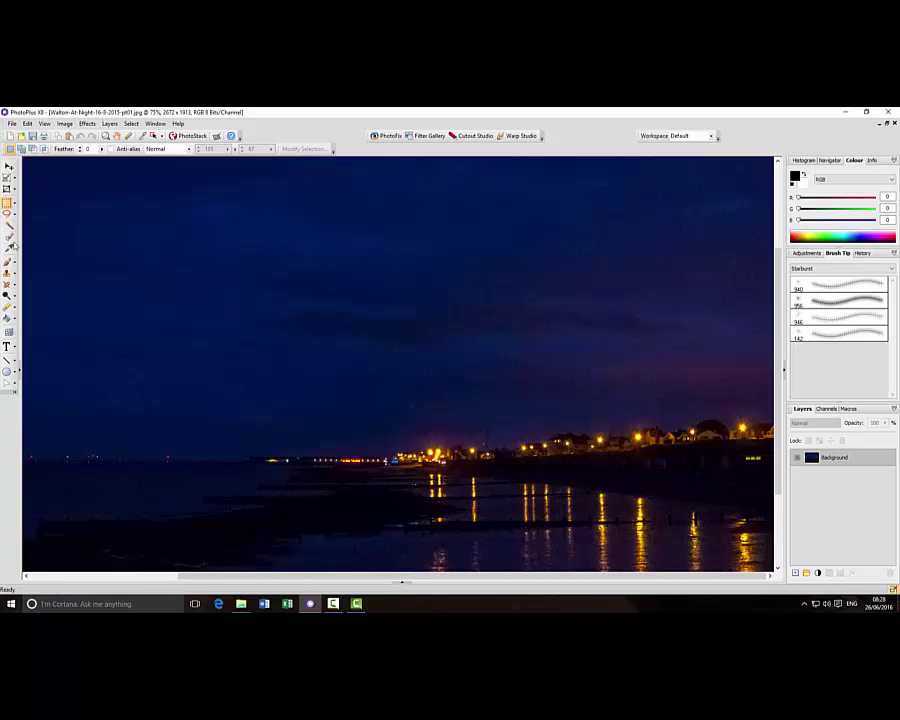
pyautogui.click(8, 263)
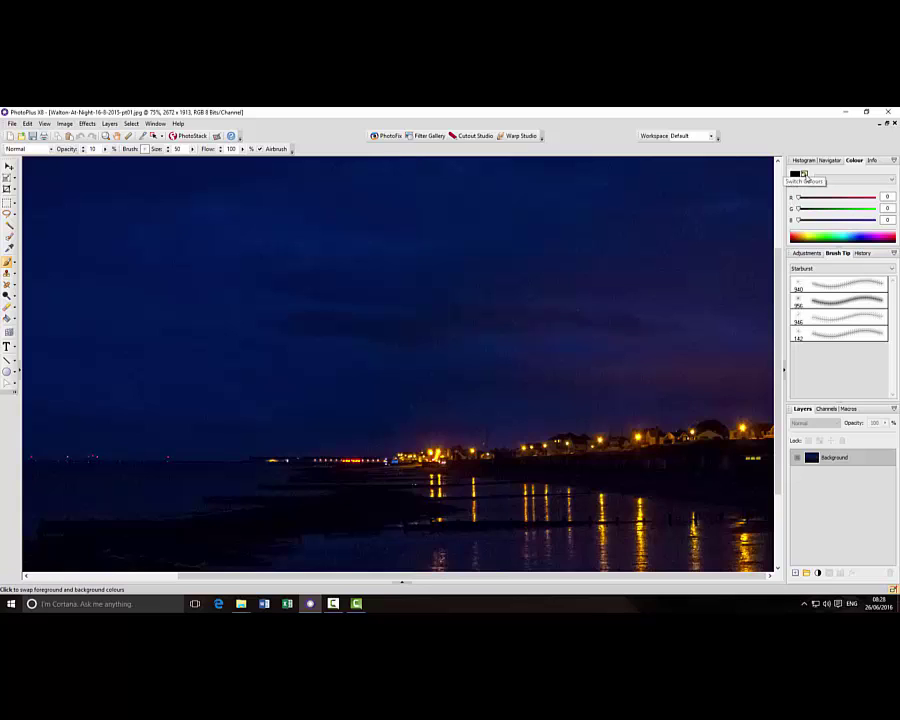
pyautogui.click(803, 173)
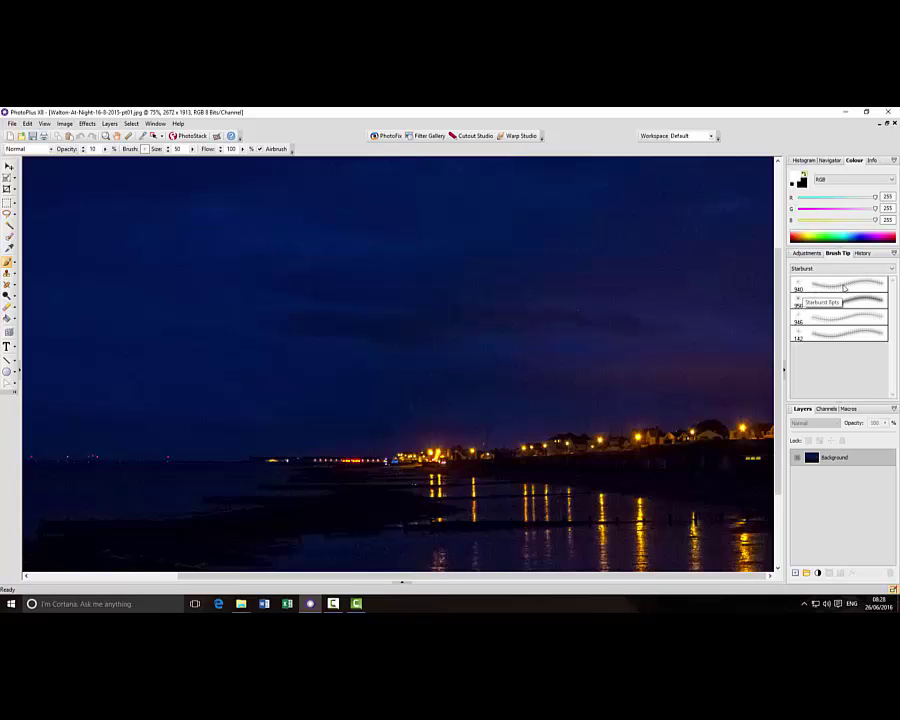
pyautogui.click(843, 287)
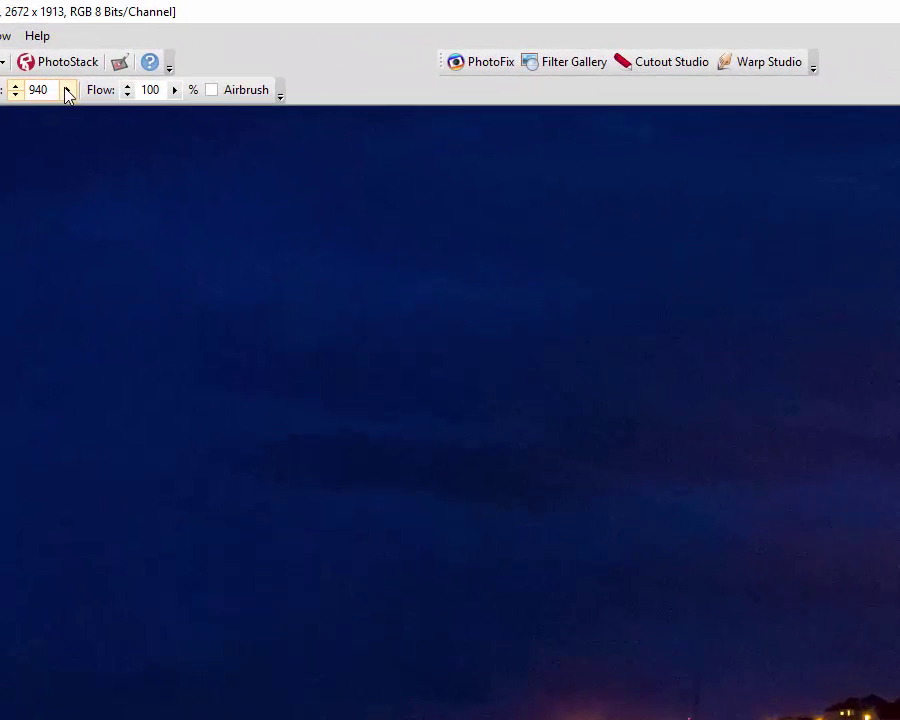
# Adjust the brush Size slider, settling on 56, and tick the Airbrush option
pyautogui.click(67, 93)
pyautogui.click(54, 114)
pyautogui.click(68, 93)
pyautogui.click(80, 117)
pyautogui.click(67, 91)
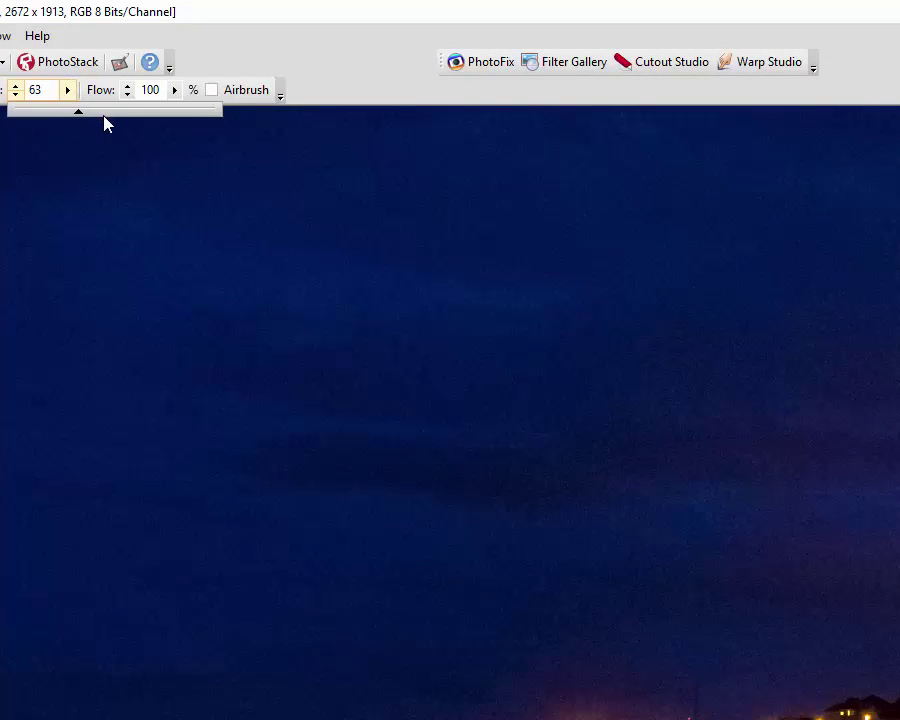
pyautogui.click(106, 117)
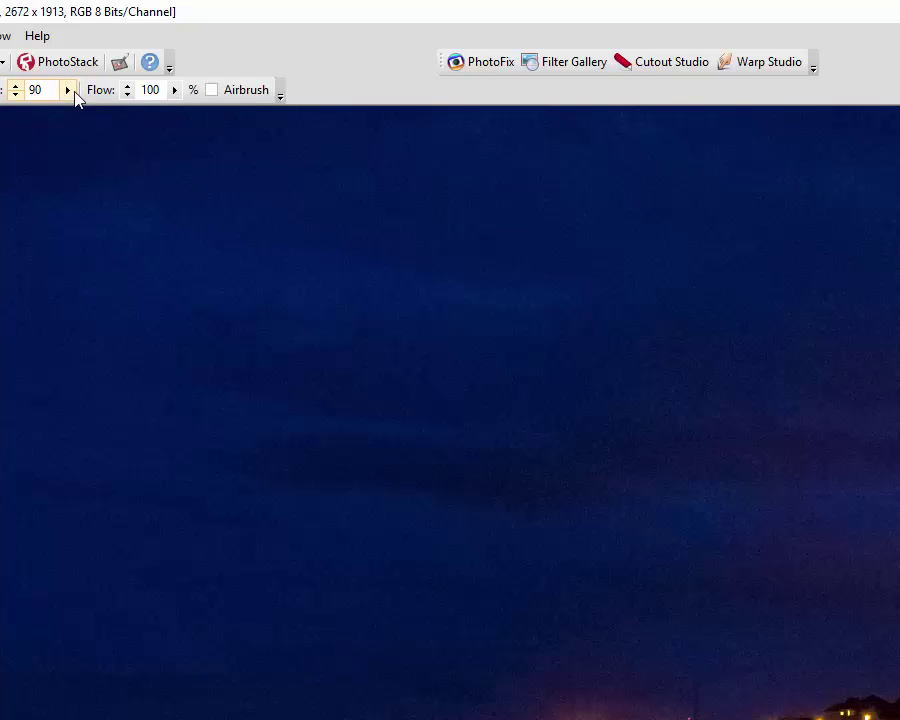
pyautogui.click(68, 91)
pyautogui.click(120, 116)
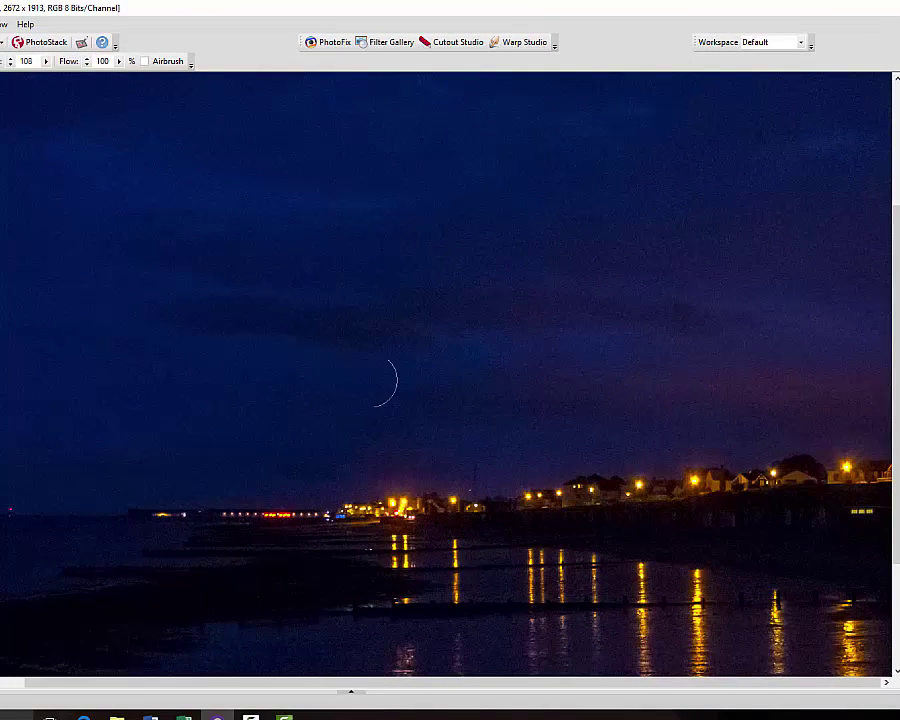
pyautogui.click(45, 61)
pyautogui.click(48, 76)
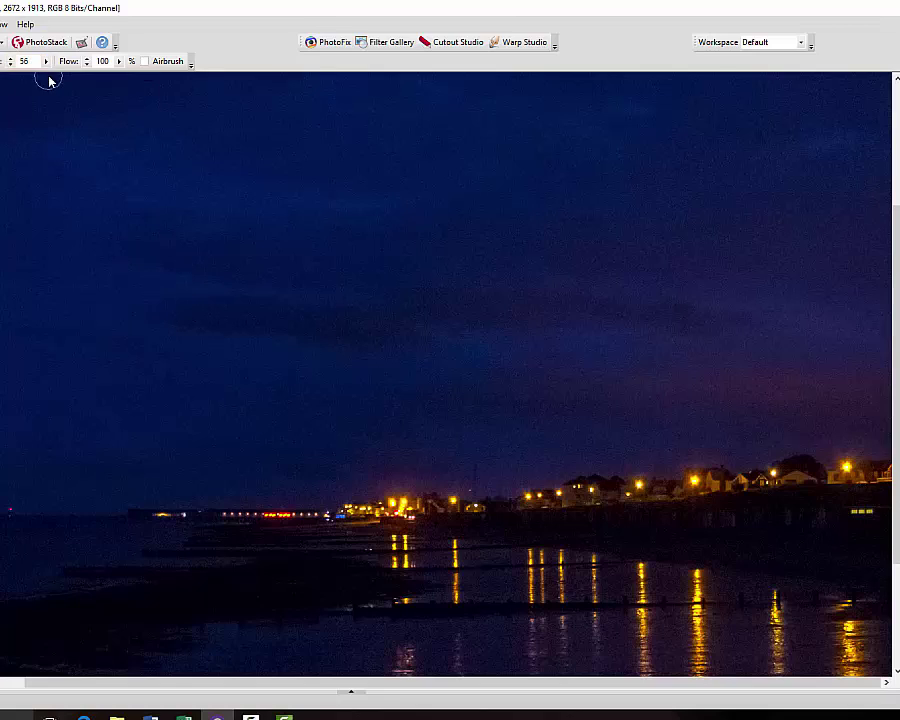
pyautogui.click(145, 62)
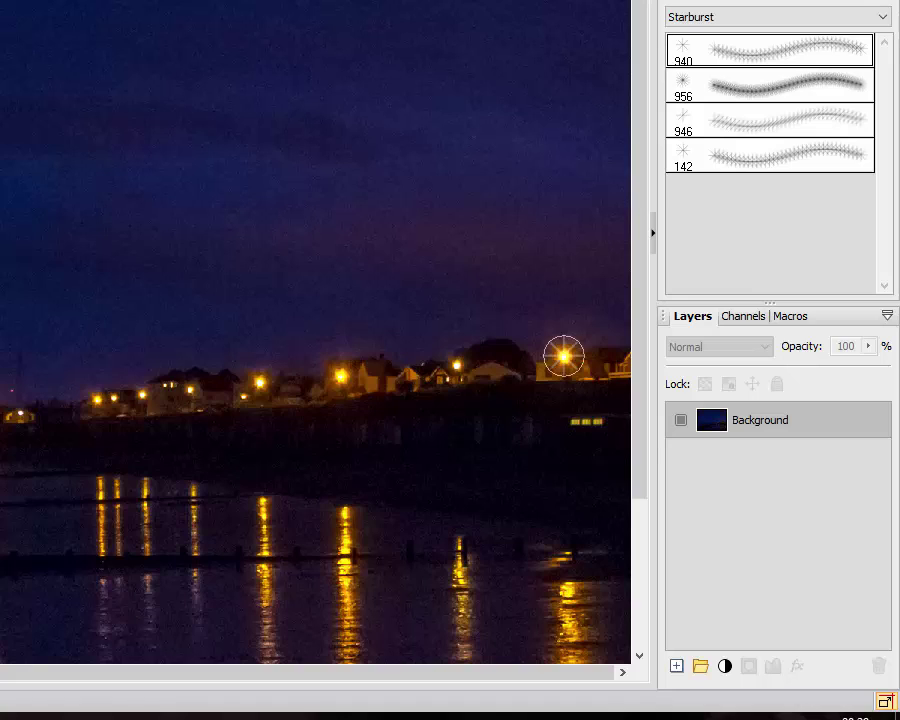
# Stamp a white starburst on the rightmost streetlight of the seafront houses
pyautogui.click(564, 356)
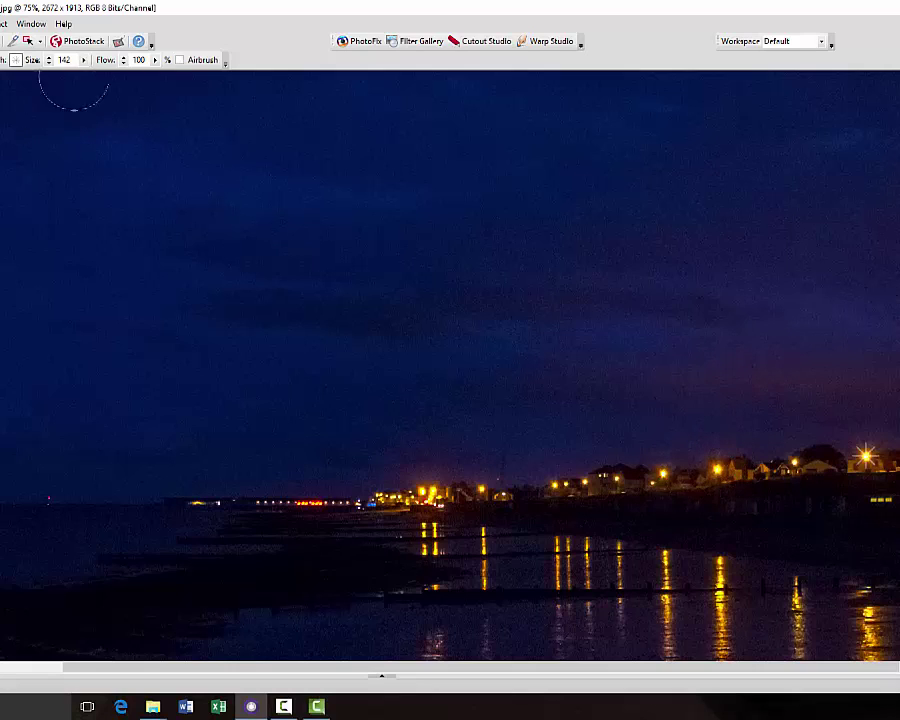
# Stamp starbursts on two more house lights, at sizes 57 and 56 with Airbrush on
pyautogui.moveTo(85, 61); pyautogui.dragTo(87, 78)
pyautogui.click(716, 467)
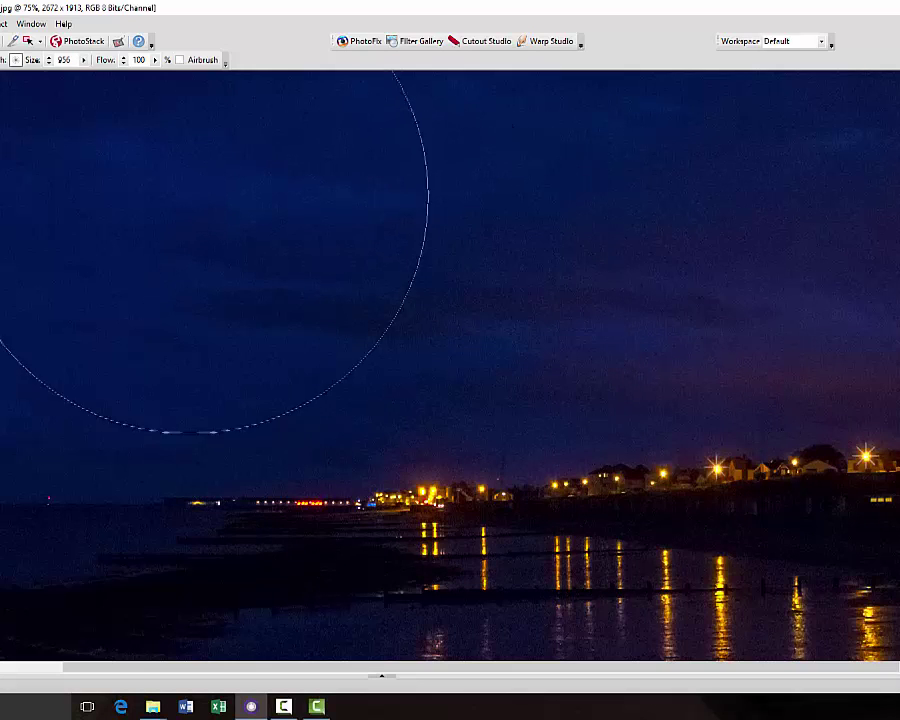
pyautogui.moveTo(88, 62); pyautogui.dragTo(85, 77)
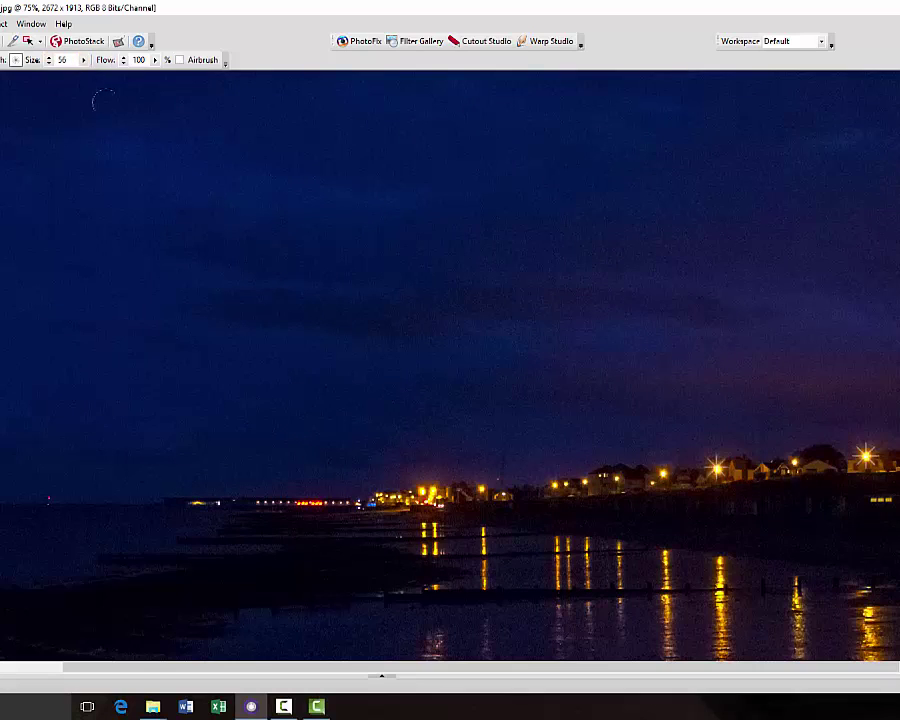
pyautogui.click(180, 60)
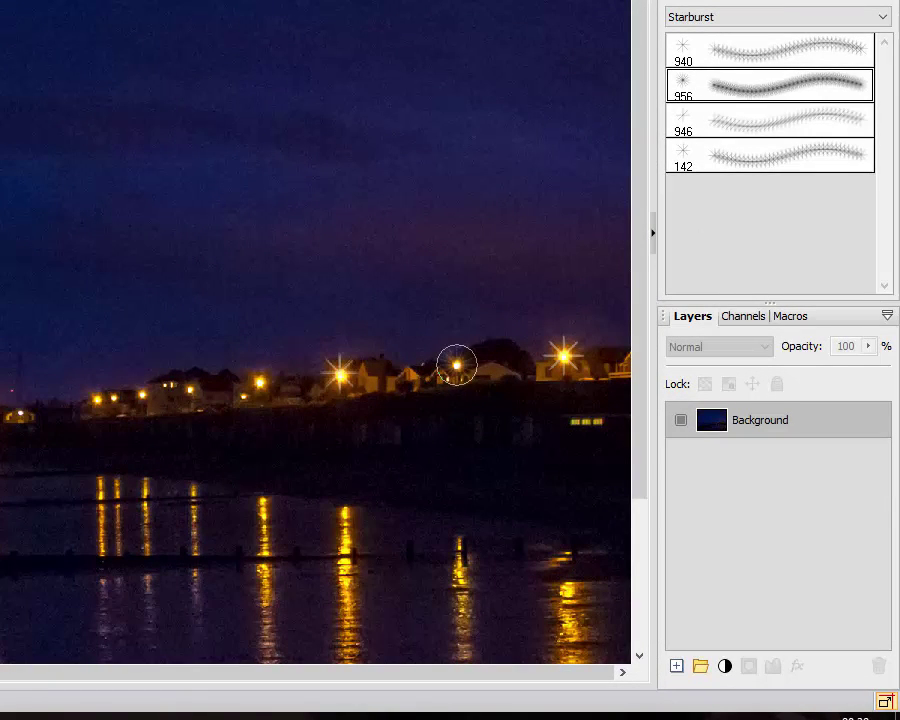
pyautogui.click(456, 366)
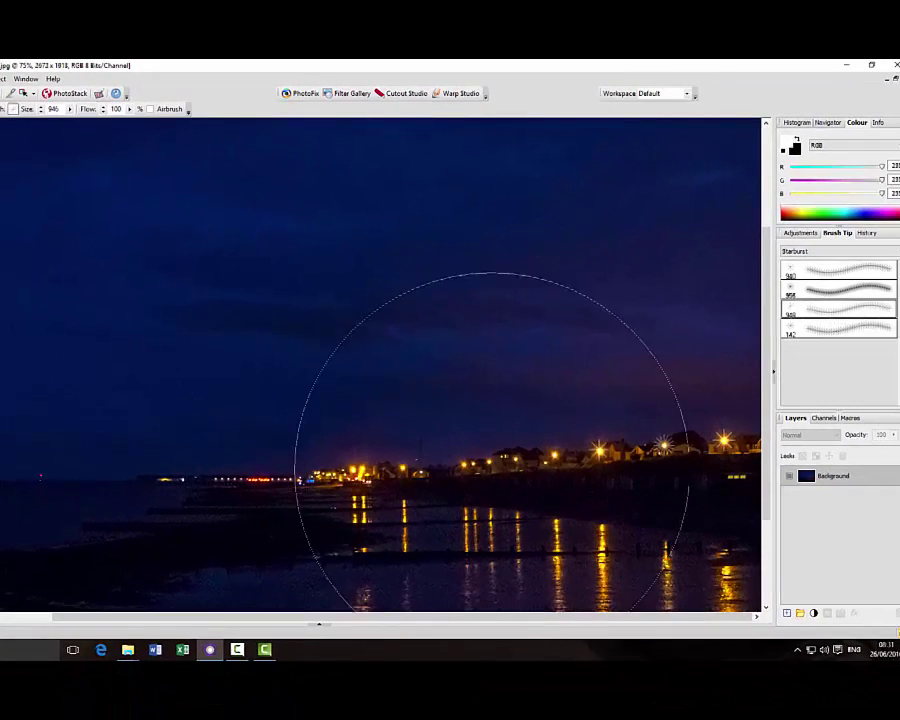
# Reduce the brush size with the Size slider to 46
pyautogui.click(70, 110)
pyautogui.click(65, 121)
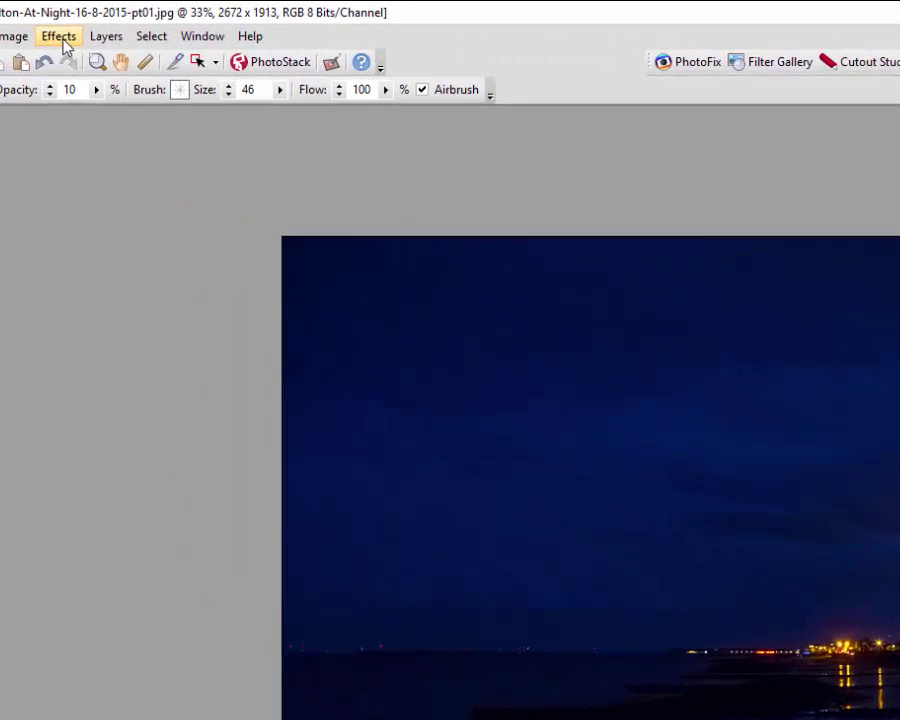
# Open the Lens Flare effect and compare the 35mm and 105mm lens types, keeping Normal
pyautogui.click(15, 50)
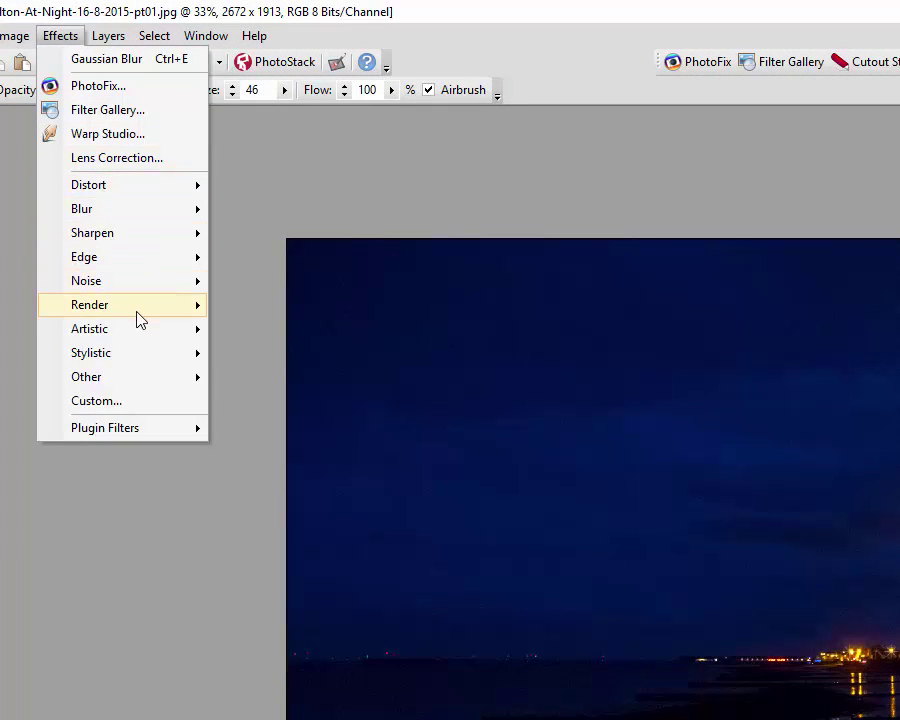
pyautogui.moveTo(140, 318)
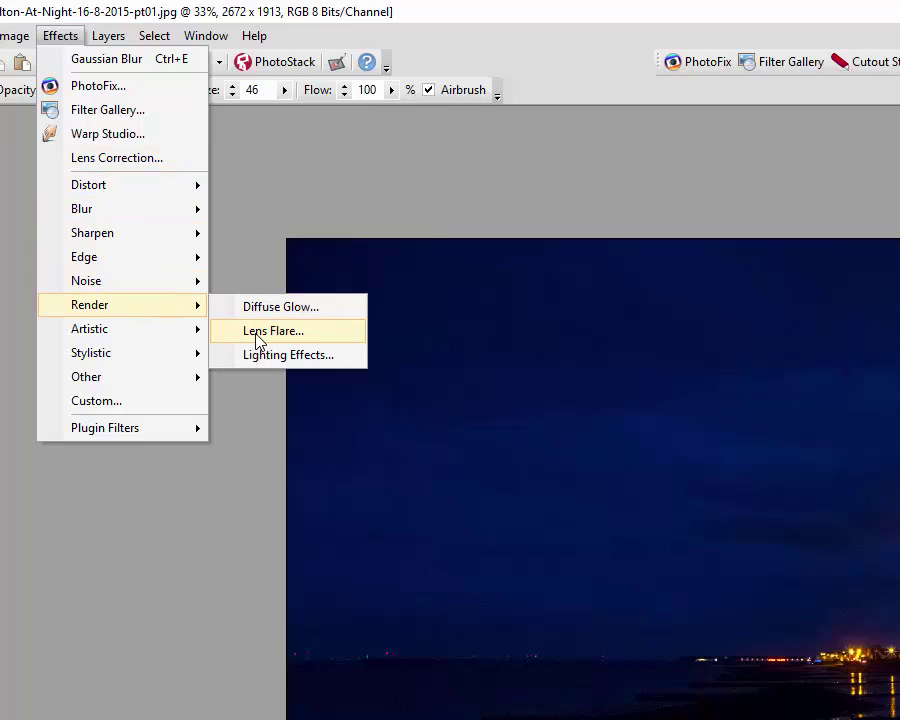
pyautogui.click(257, 339)
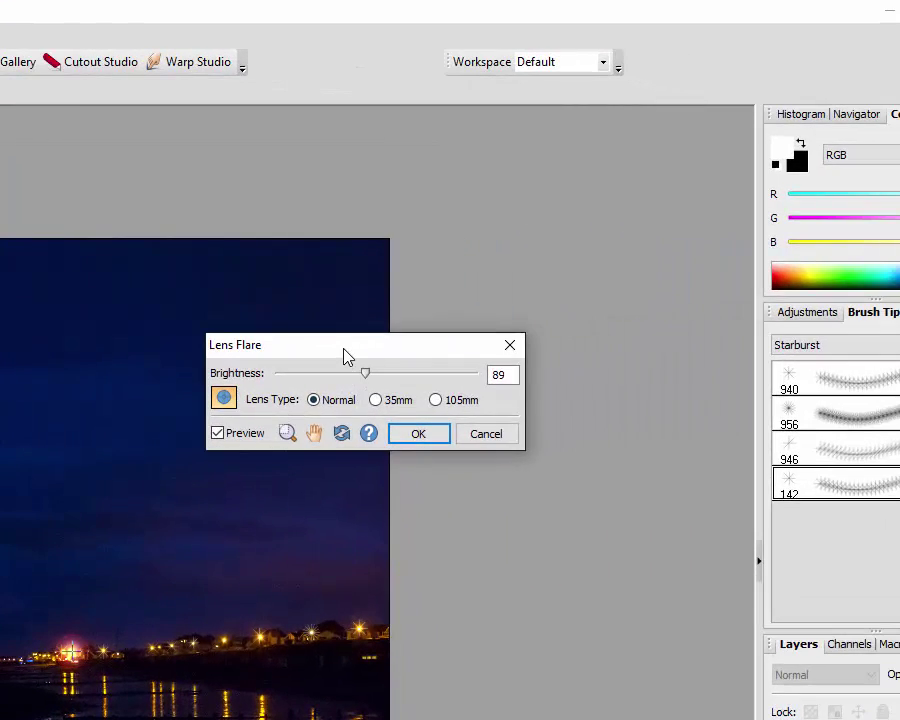
pyautogui.moveTo(343, 352); pyautogui.dragTo(428, 310)
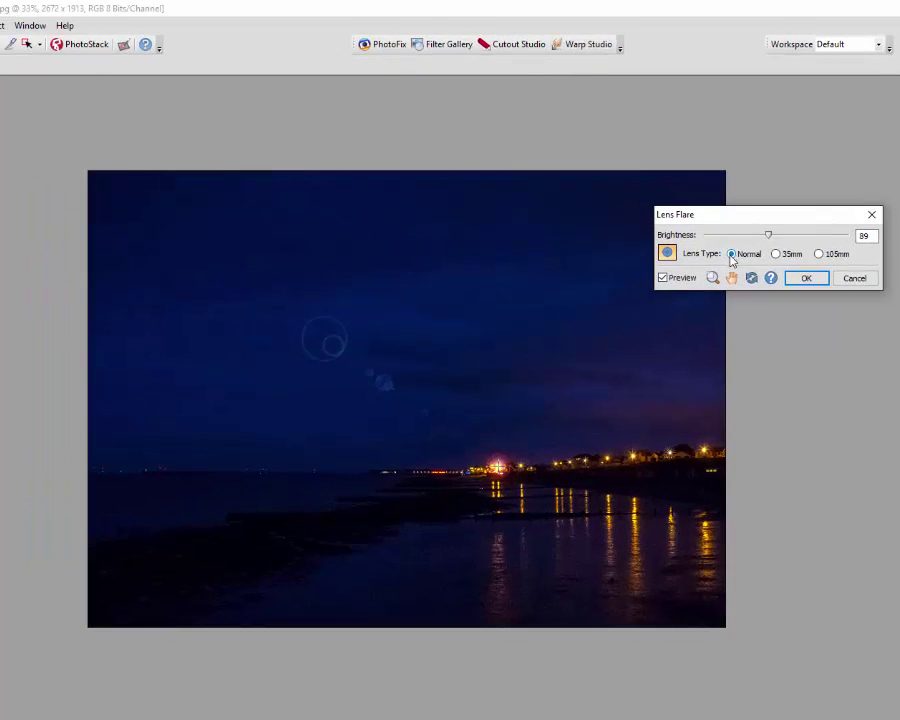
pyautogui.click(776, 254)
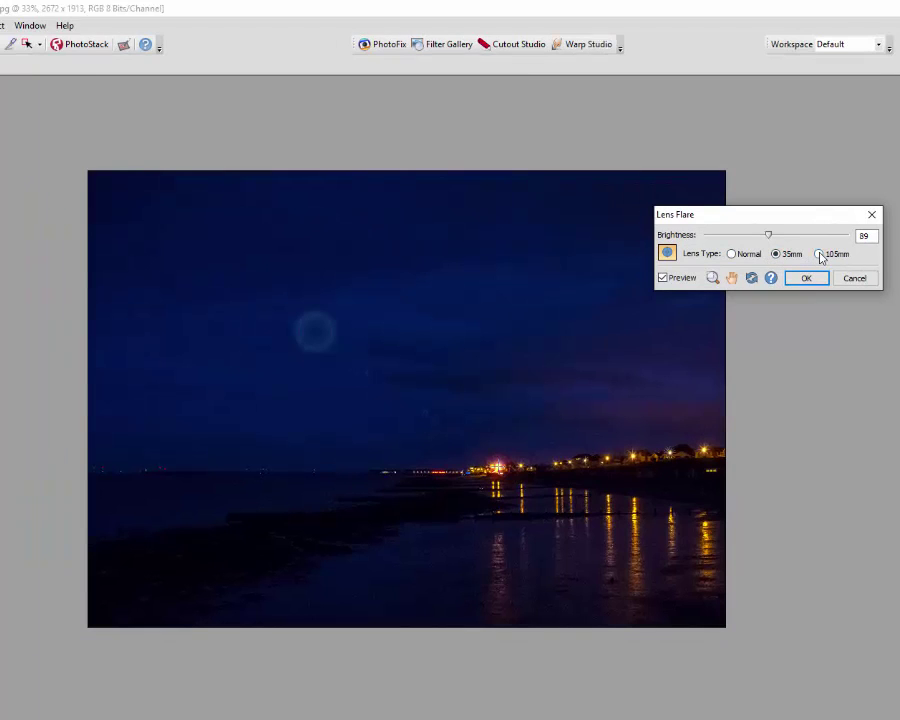
pyautogui.click(820, 254)
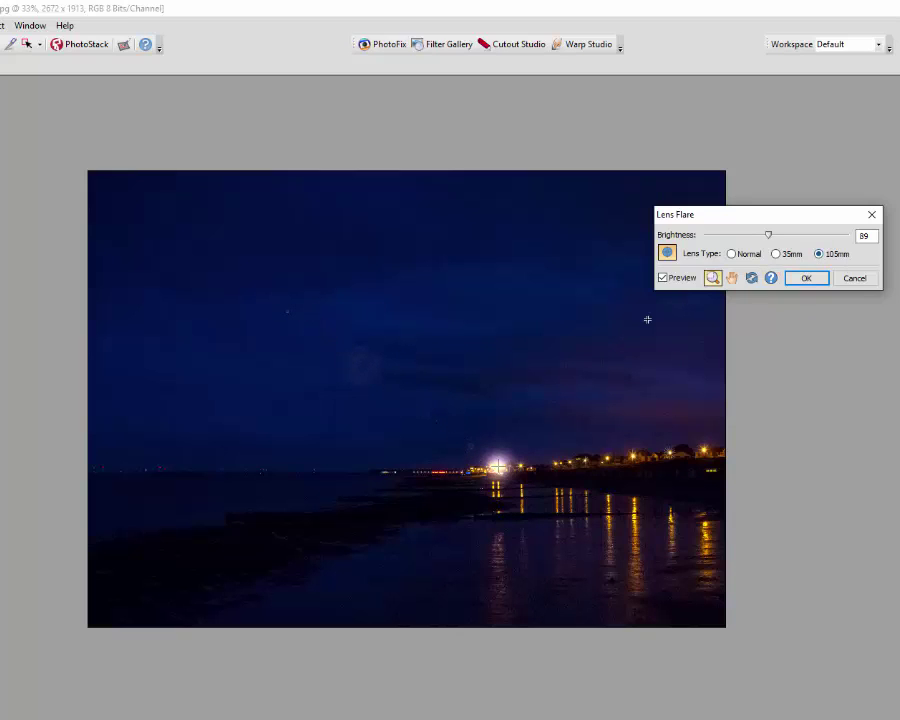
pyautogui.click(781, 256)
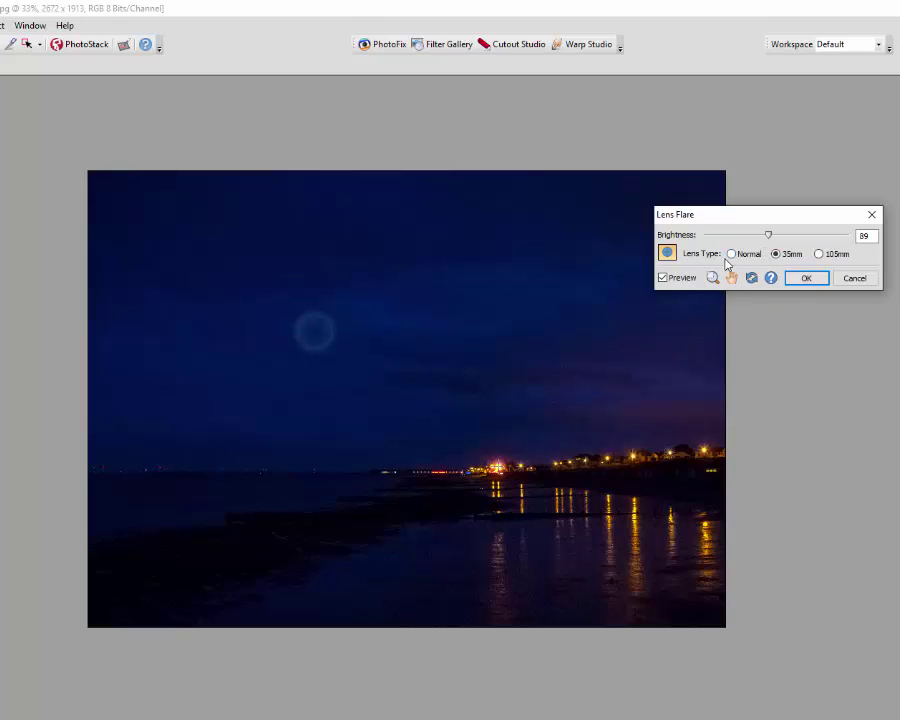
pyautogui.click(732, 254)
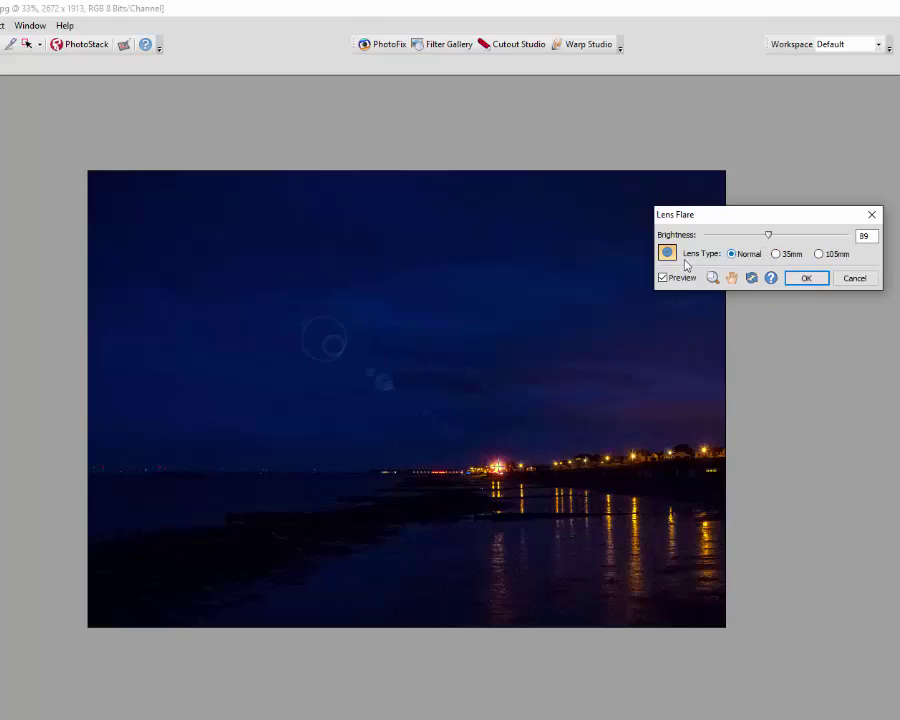
# Centre the flare on the pier light and raise its brightness to 89
pyautogui.moveTo(497, 467); pyautogui.dragTo(551, 474)
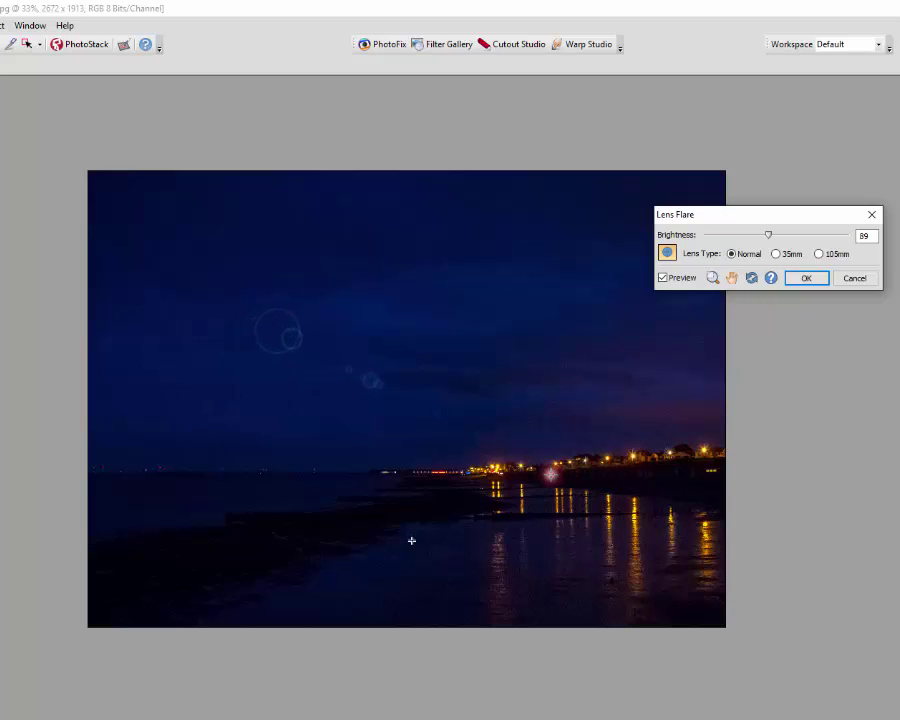
pyautogui.moveTo(551, 474); pyautogui.dragTo(498, 467)
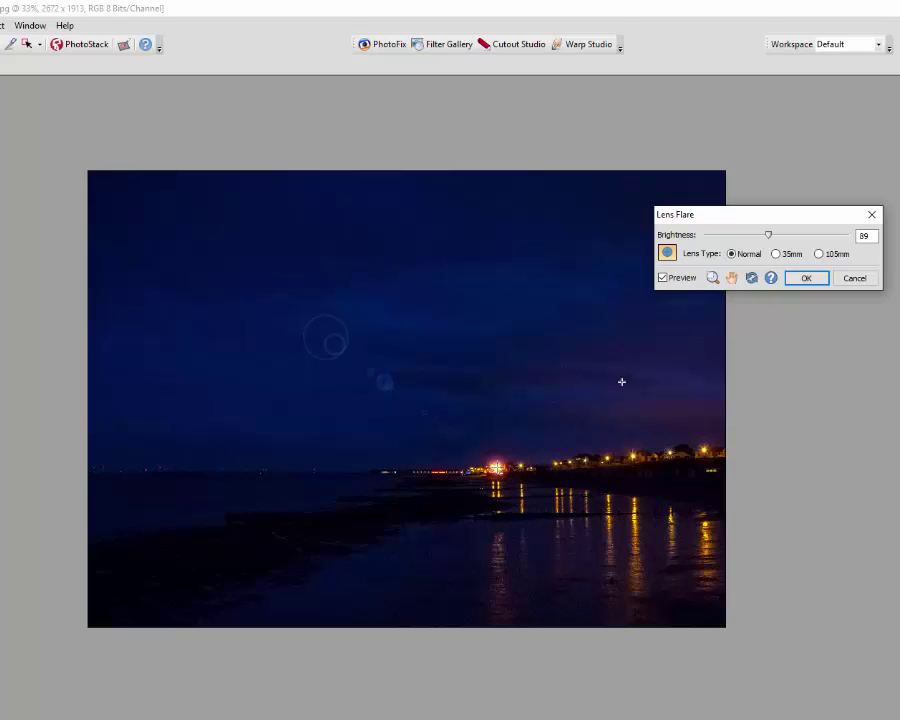
pyautogui.moveTo(769, 238)
pyautogui.mouseDown()
pyautogui.moveTo(824, 235)
pyautogui.moveTo(767, 251)
pyautogui.moveTo(769, 237)
pyautogui.moveTo(761, 237)
pyautogui.moveTo(771, 244)
pyautogui.mouseUp()
# Apply the lens flare and zoom in to 75% to inspect it beside the starbursts
pyautogui.click(806, 280)
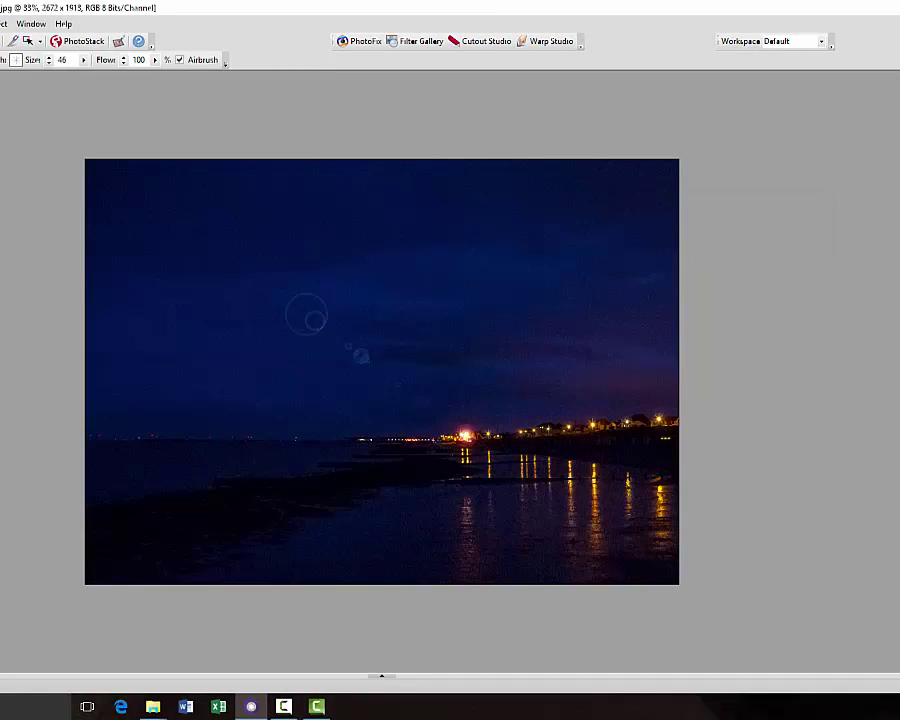
pyautogui.scroll(1, 507, 507)
pyautogui.scroll(1, 506, 507)
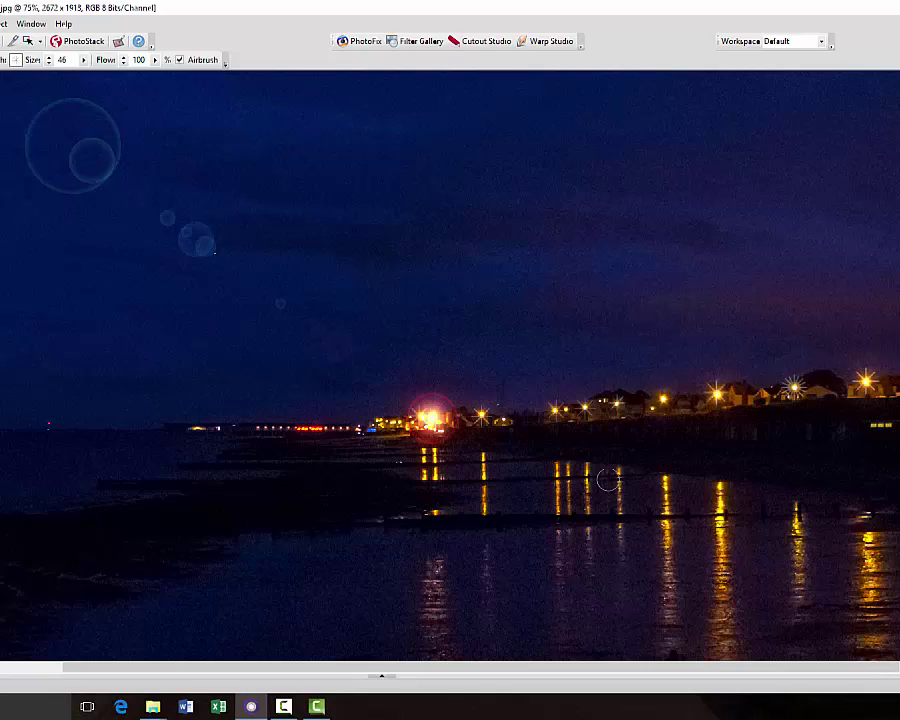
# Zoom out from 75% to 33% so the entire photo fits
pyautogui.scroll(-1, 620, 472)
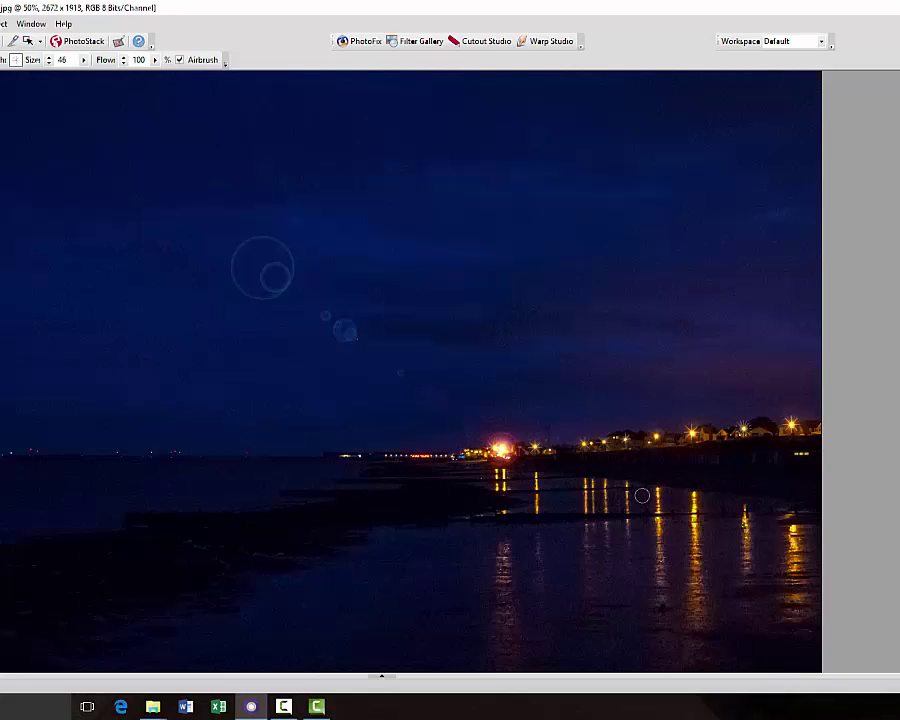
pyautogui.scroll(-1, 642, 494)
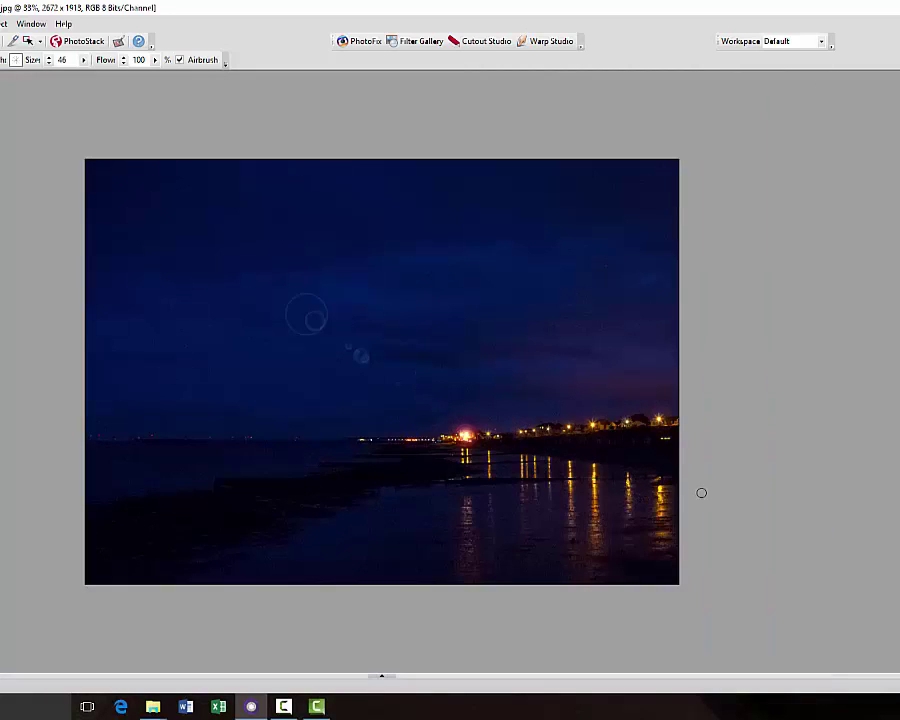